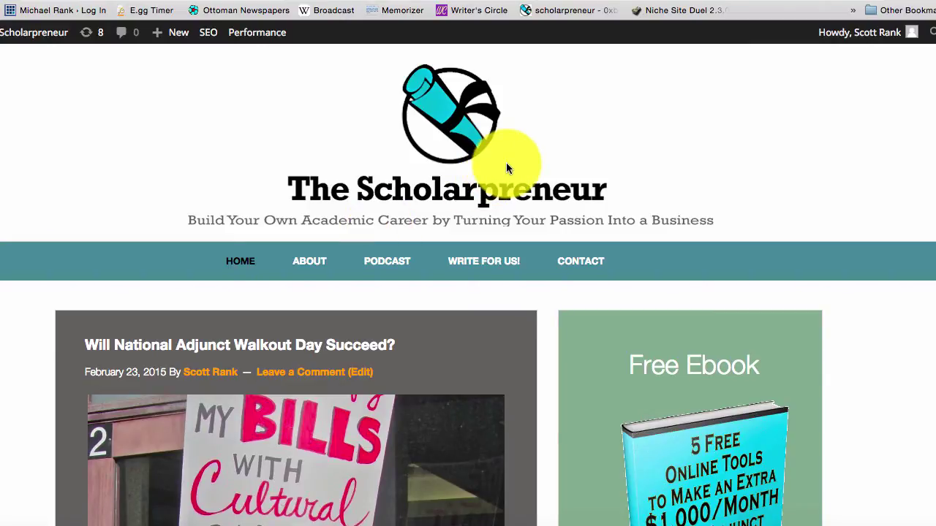
- Follow the blog's Bluehost ad and choose the $3.95/month starter hosting plan
{"action": "scroll", "coordinate": [797, 221], "scroll_direction": "down", "scroll_amount": 10}
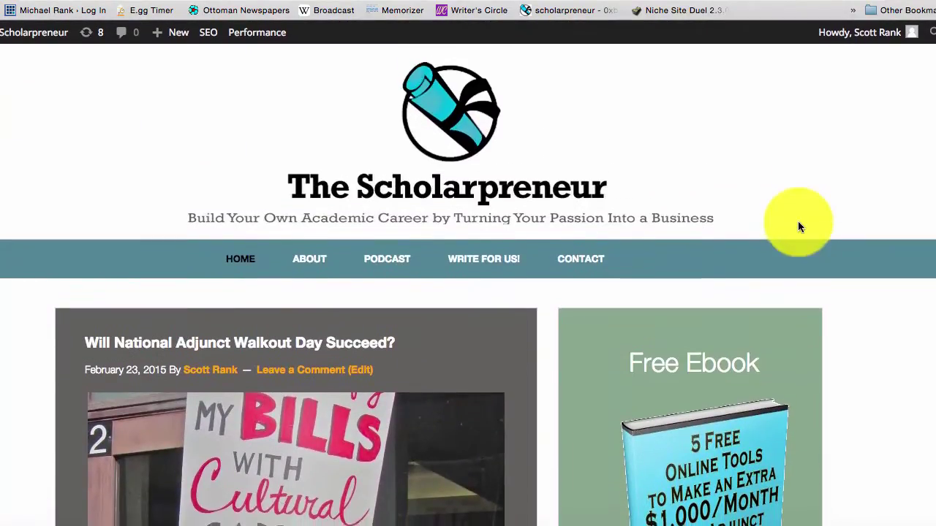
{"action": "scroll", "coordinate": [797, 221], "scroll_direction": "down", "scroll_amount": 10}
{"action": "scroll", "coordinate": [797, 221], "scroll_direction": "down", "scroll_amount": 5}
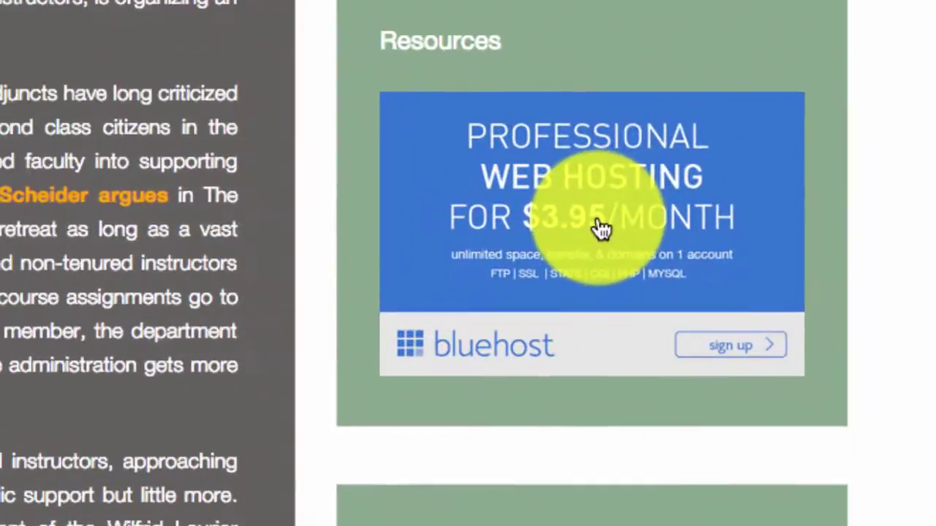
{"action": "left_click", "coordinate": [797, 171]}
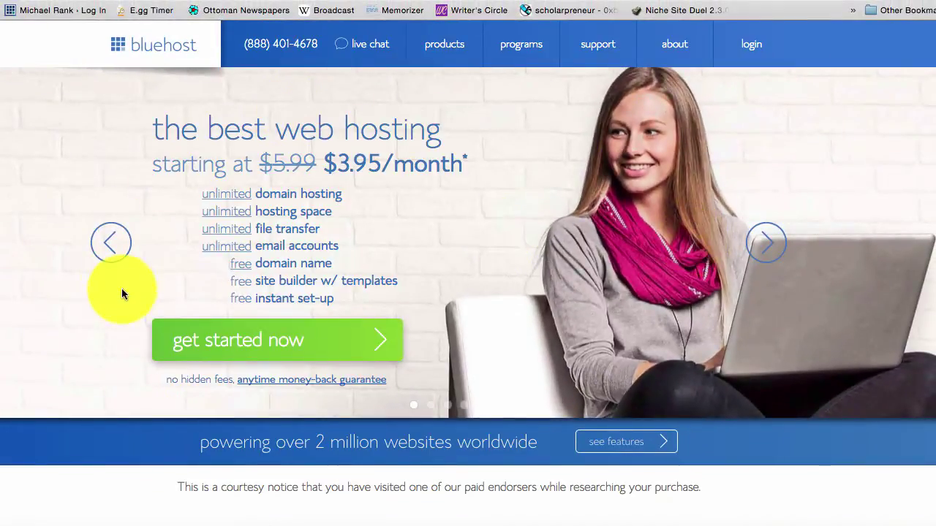
{"action": "scroll", "coordinate": [33, 402], "scroll_direction": "down", "scroll_amount": 1}
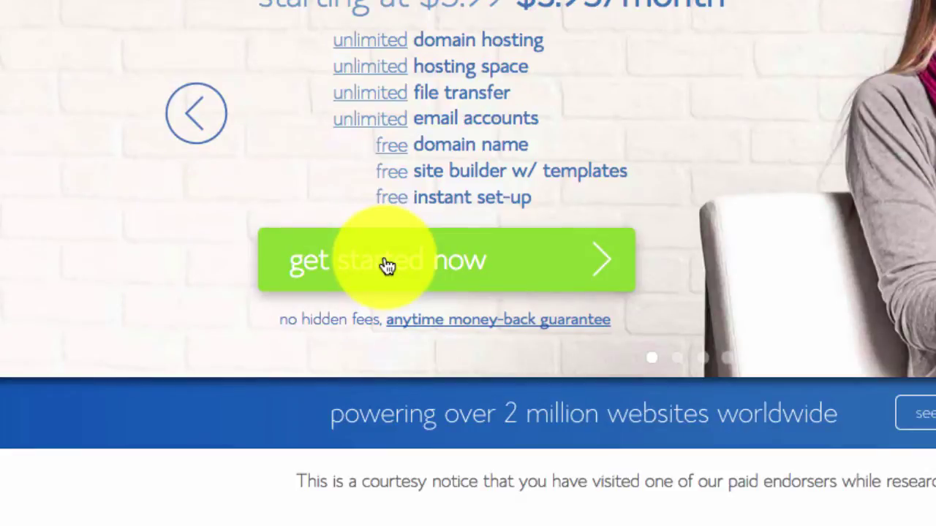
{"action": "left_click", "coordinate": [387, 266]}
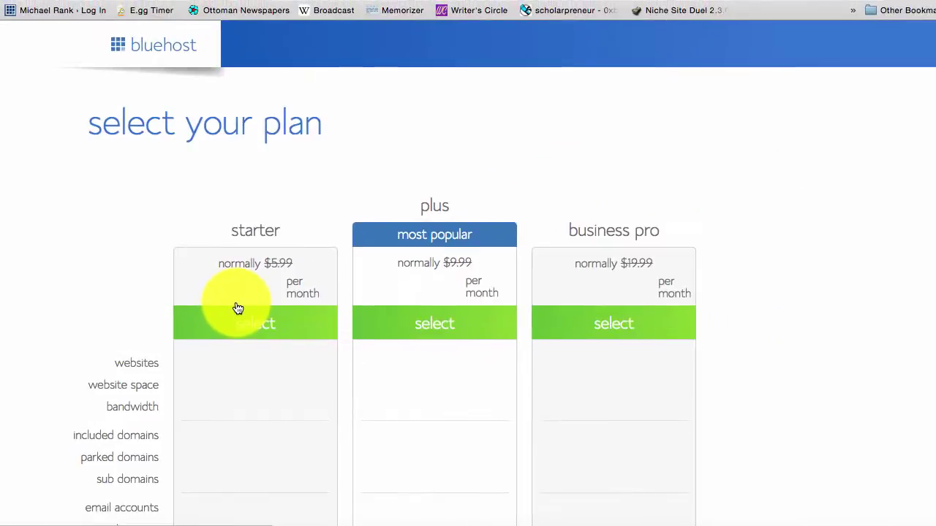
{"action": "scroll", "coordinate": [245, 307], "scroll_direction": "down", "scroll_amount": 5}
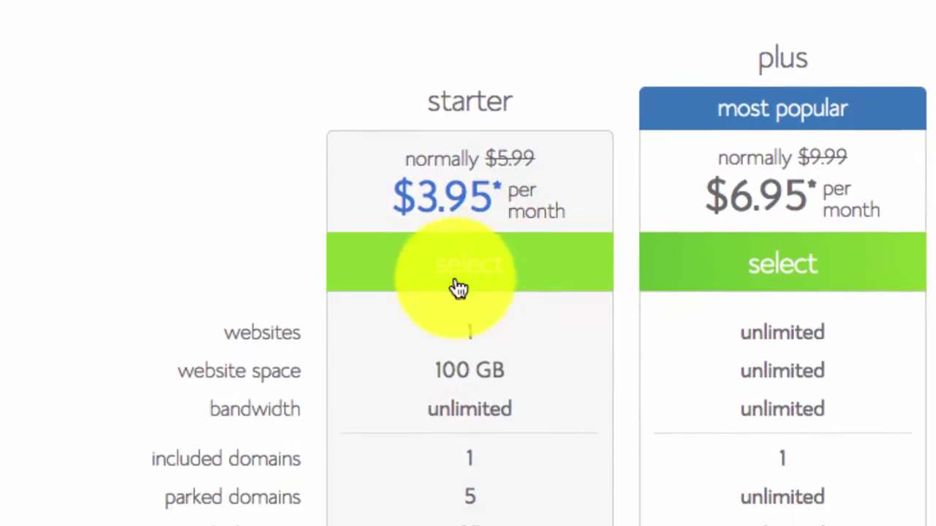
{"action": "left_click", "coordinate": [457, 281]}
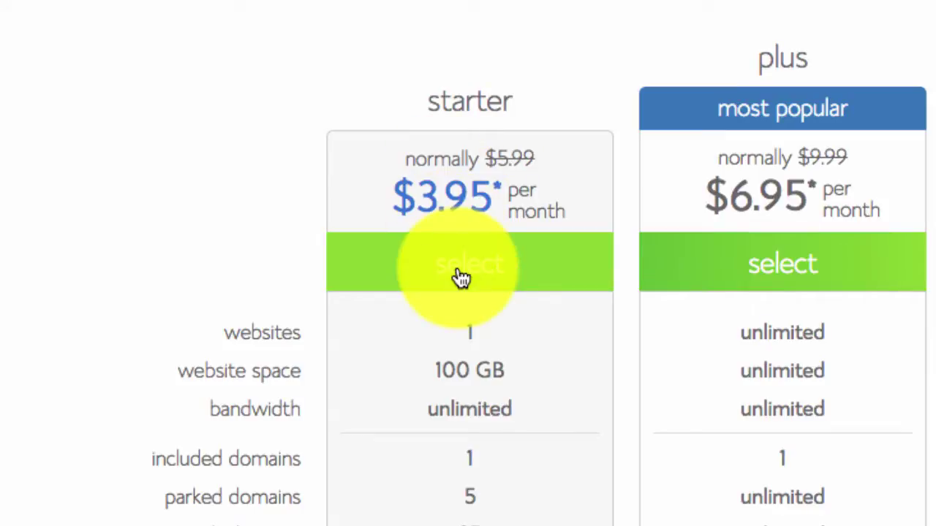
{"action": "left_click", "coordinate": [460, 275]}
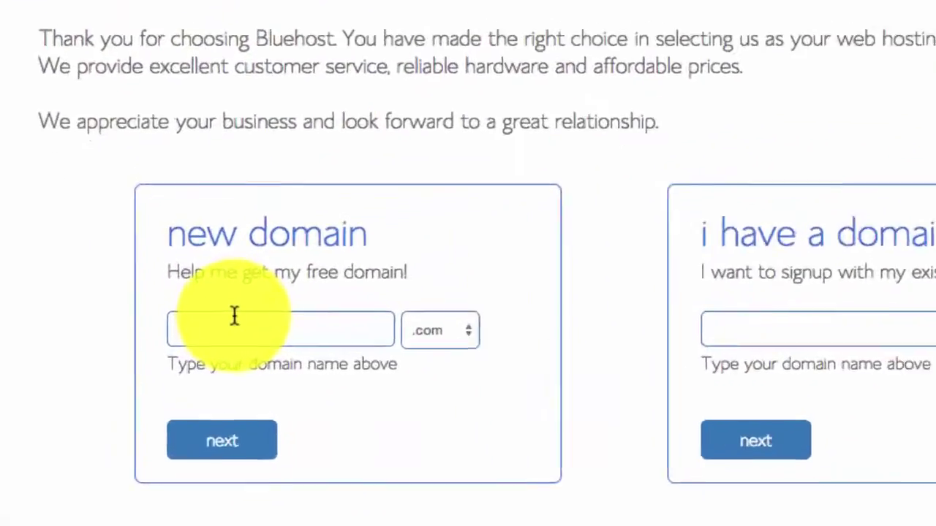
- Request the new domain scottrank.org, choosing the .org ending and entering 'scottrank'
{"action": "left_click", "coordinate": [471, 332]}
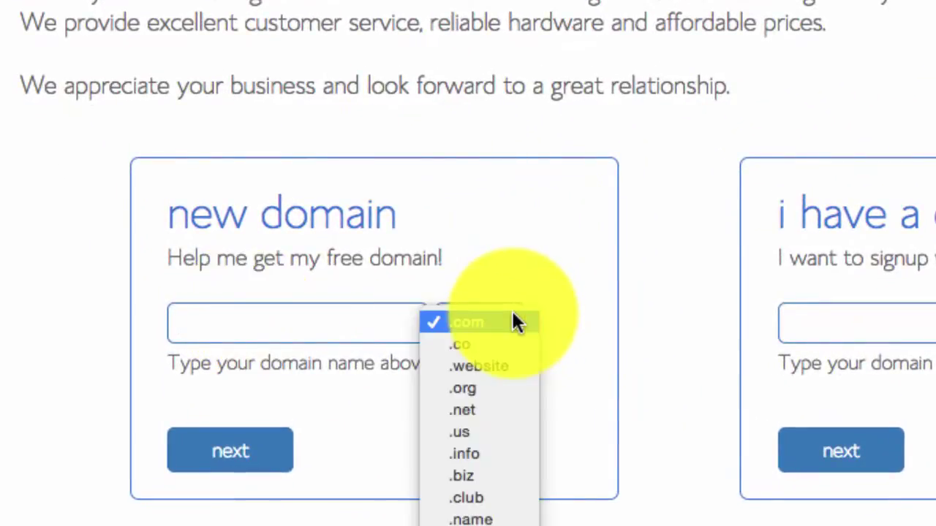
{"action": "left_click", "coordinate": [488, 388]}
{"action": "left_click", "coordinate": [311, 321]}
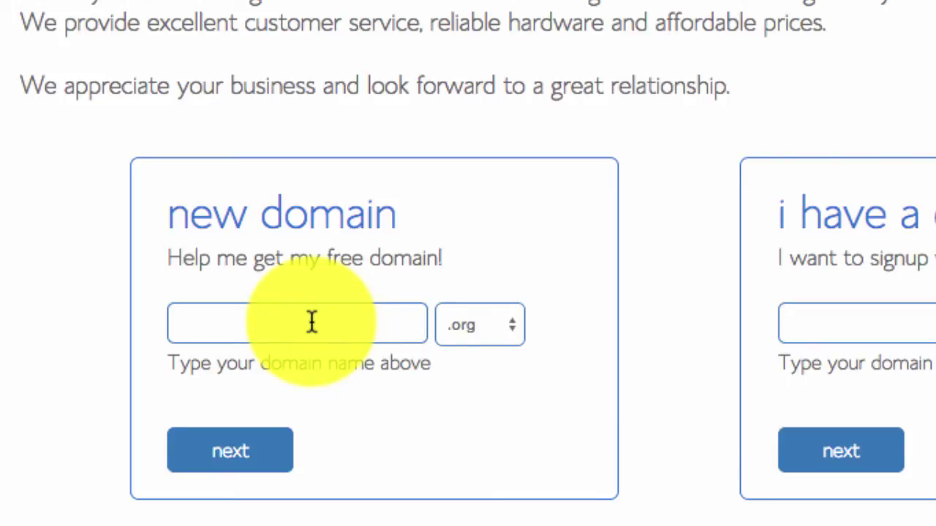
{"action": "type", "text": "scot"}
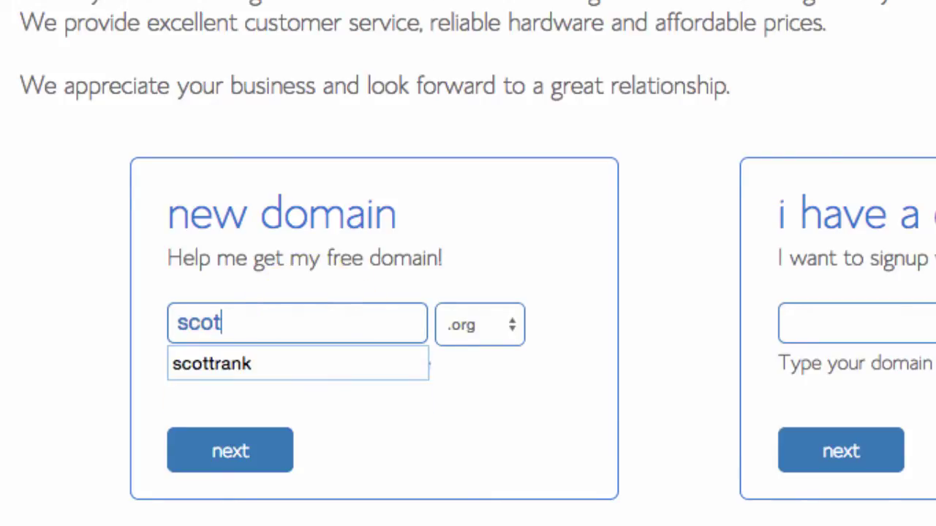
{"action": "type", "text": "trank"}
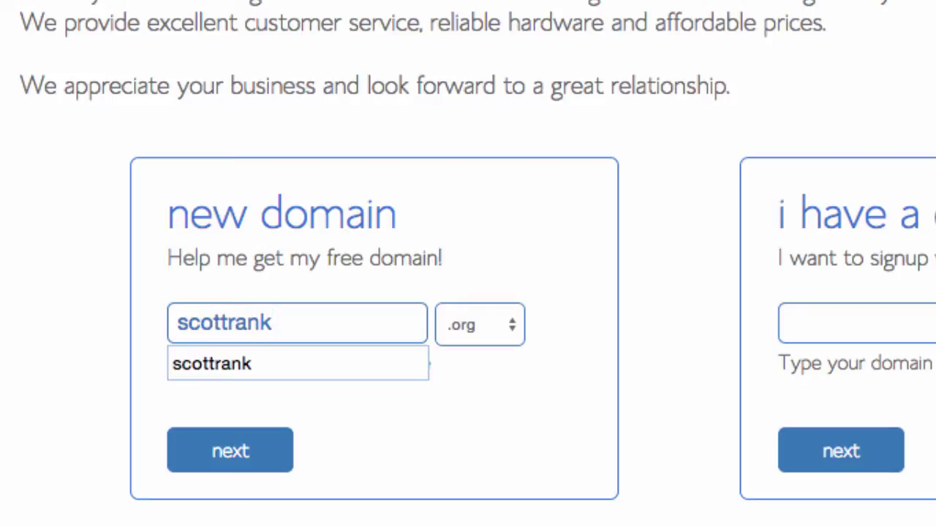
{"action": "left_click", "coordinate": [286, 449]}
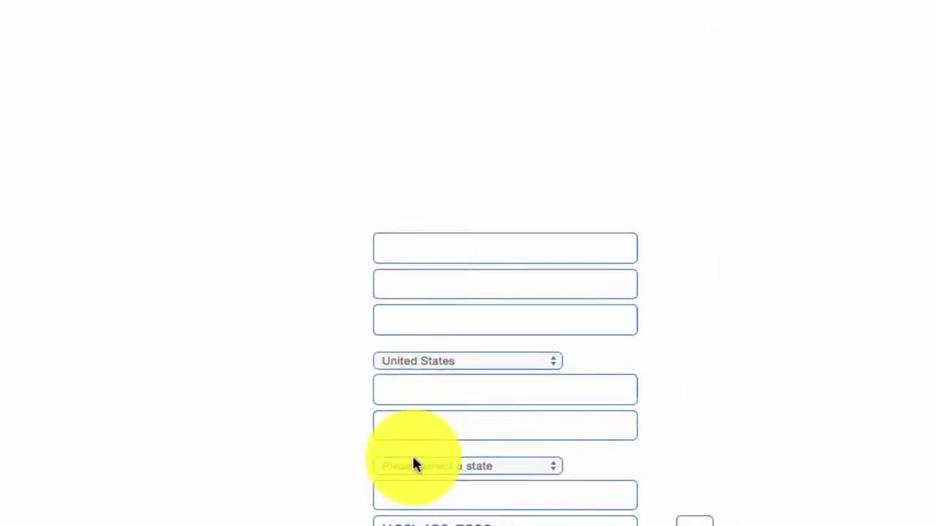
- Fill in the account information form from saved autofill details
{"action": "left_click", "coordinate": [359, 286]}
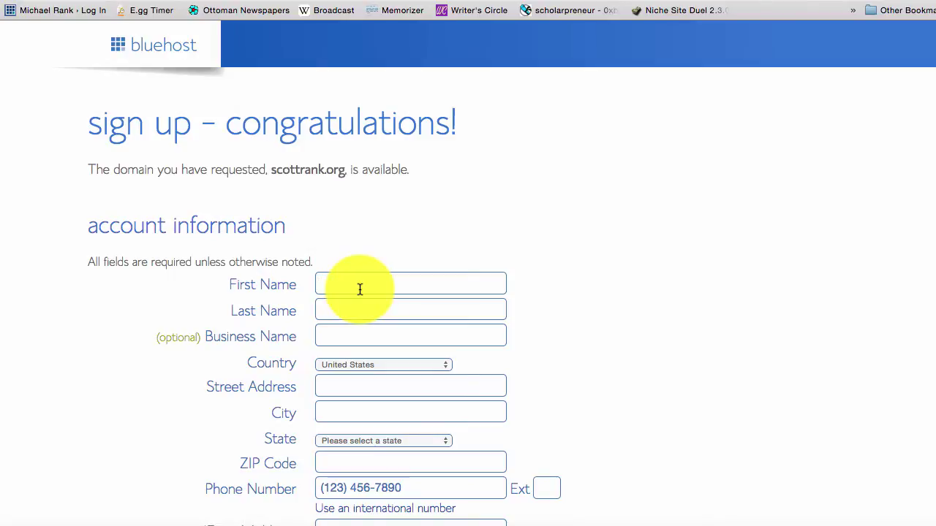
{"action": "type", "text": "Solicitor"}
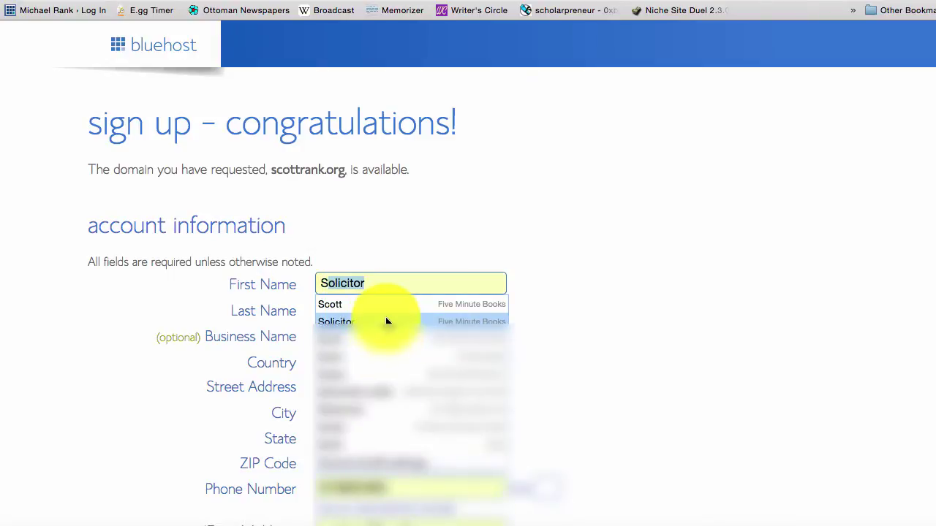
{"action": "left_click", "coordinate": [351, 304]}
{"action": "scroll", "coordinate": [556, 315], "scroll_direction": "down", "scroll_amount": 5}
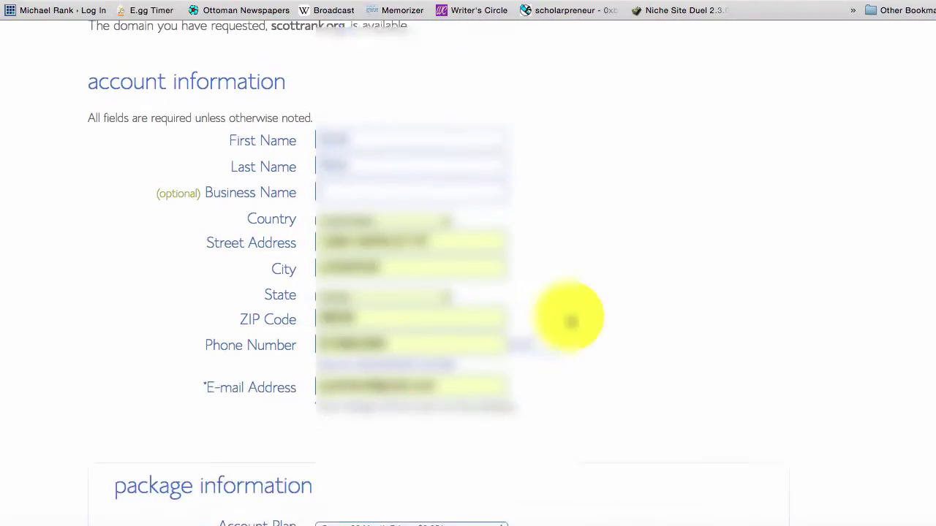
{"action": "scroll", "coordinate": [569, 315], "scroll_direction": "down", "scroll_amount": 3}
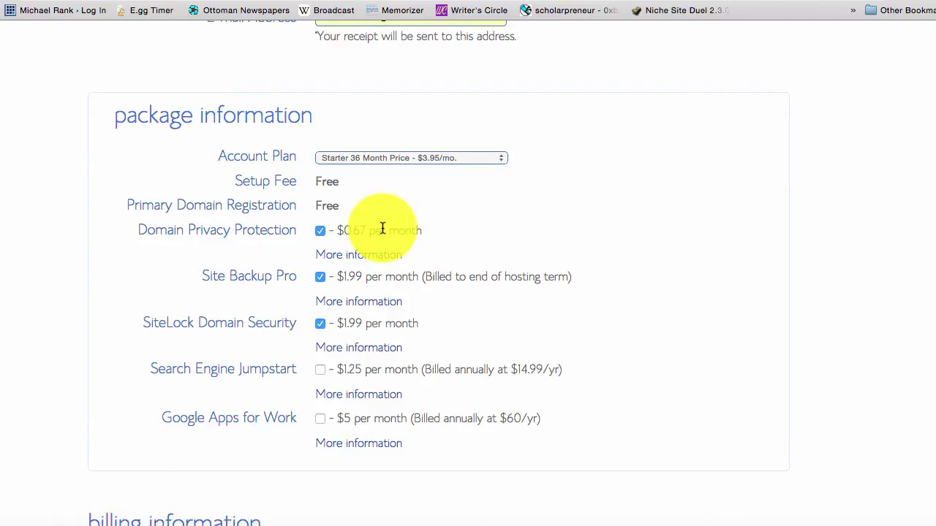
{"action": "scroll", "coordinate": [381, 228], "scroll_direction": "down", "scroll_amount": 2}
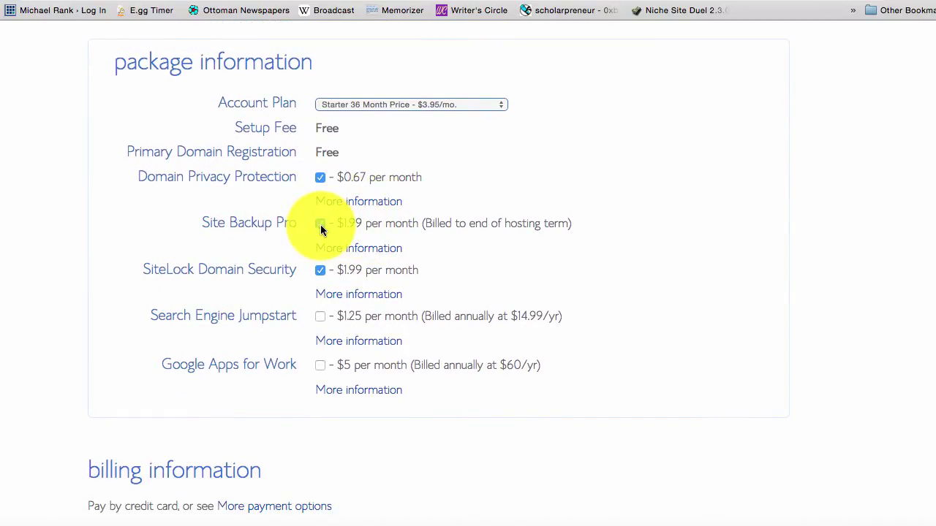
- Remove Site Backup Pro and SiteLock Domain Security from the hosting package
{"action": "left_click", "coordinate": [320, 223]}
{"action": "left_click", "coordinate": [320, 271]}
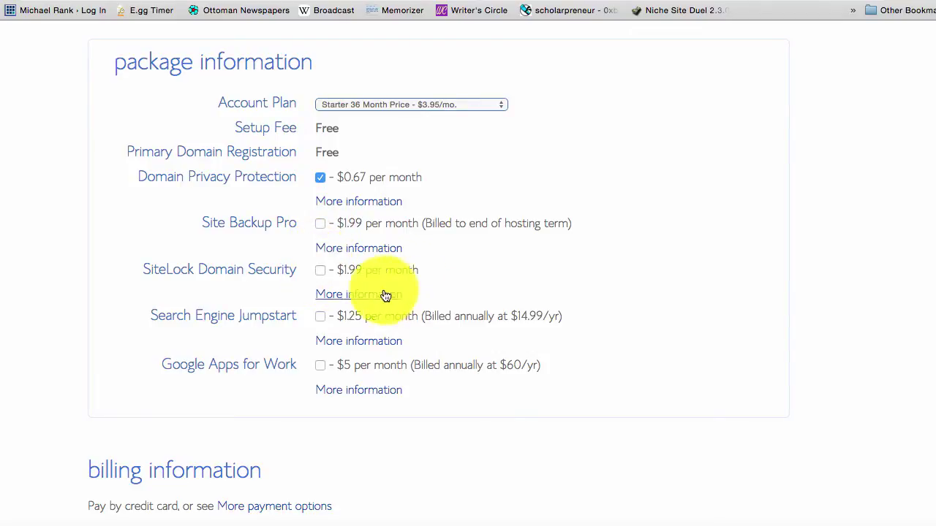
{"action": "scroll", "coordinate": [397, 277], "scroll_direction": "down", "scroll_amount": 5}
{"action": "scroll", "coordinate": [397, 283], "scroll_direction": "down", "scroll_amount": 2}
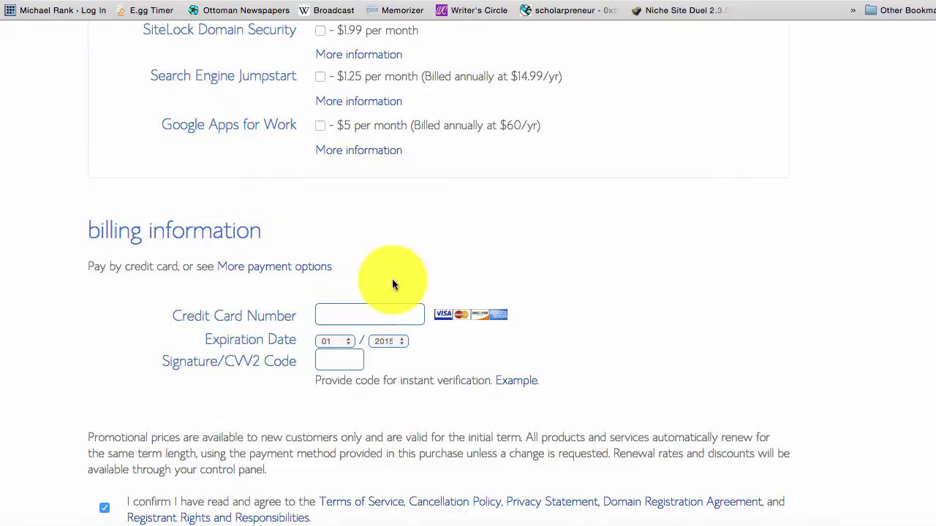
- Enter the credit card number and expiration month, then submit the hosting order
{"action": "left_click", "coordinate": [362, 314]}
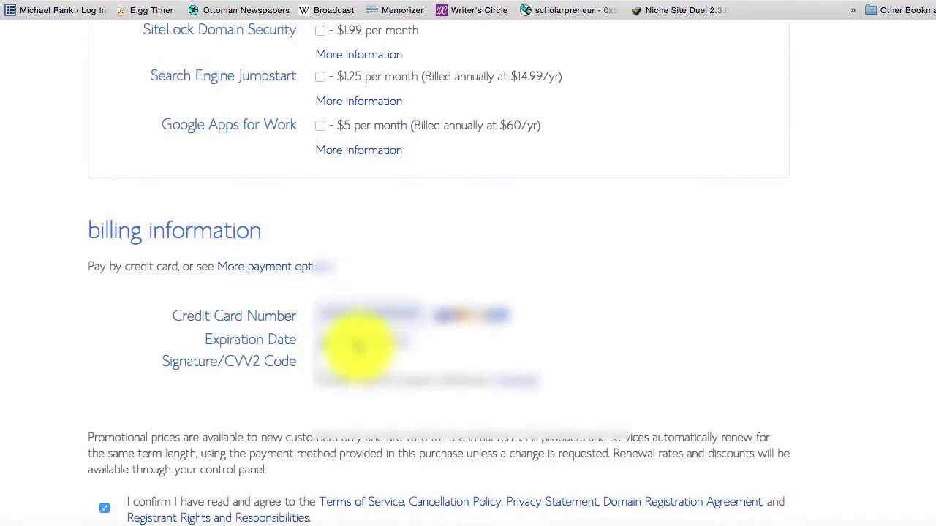
{"action": "left_click", "coordinate": [348, 342]}
{"action": "left_click", "coordinate": [330, 444]}
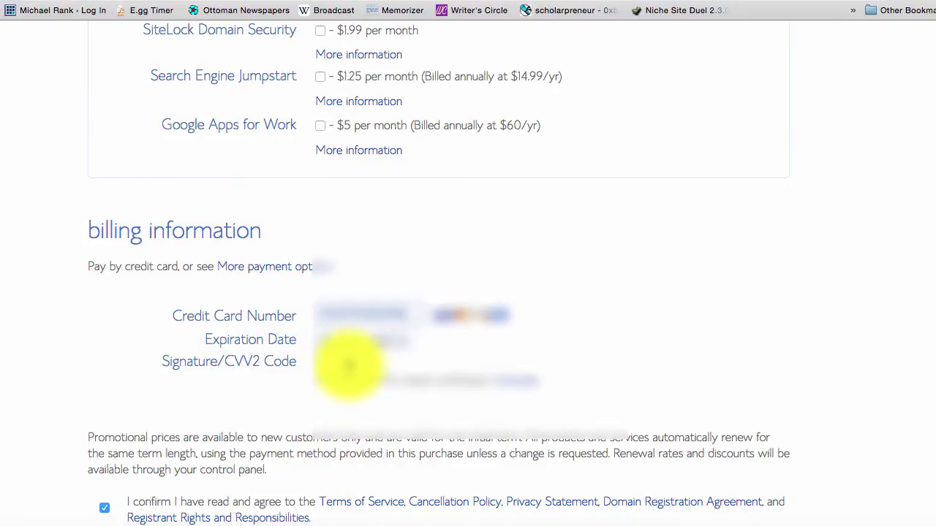
{"action": "scroll", "coordinate": [142, 454], "scroll_direction": "down", "scroll_amount": 3}
{"action": "left_click", "coordinate": [143, 454]}
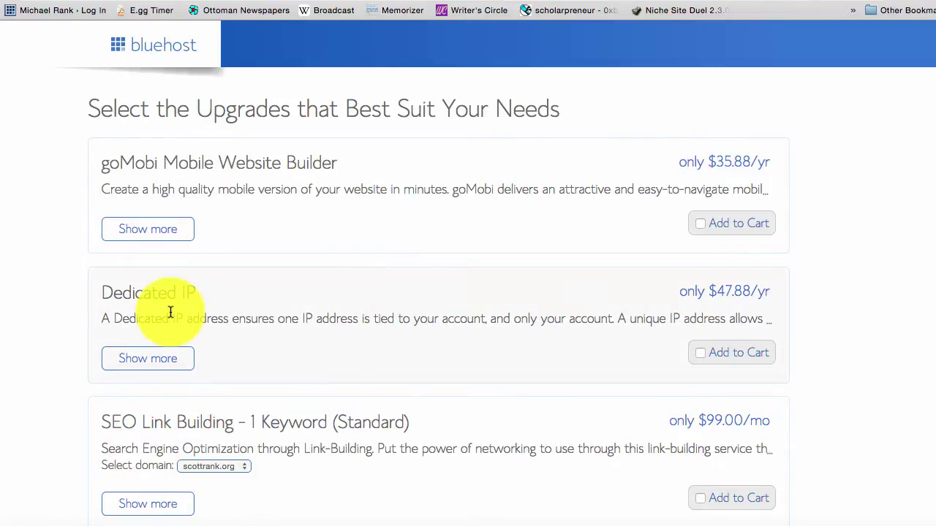
{"action": "scroll", "coordinate": [171, 315], "scroll_direction": "down", "scroll_amount": 10}
{"action": "scroll", "coordinate": [169, 316], "scroll_direction": "down", "scroll_amount": 3}
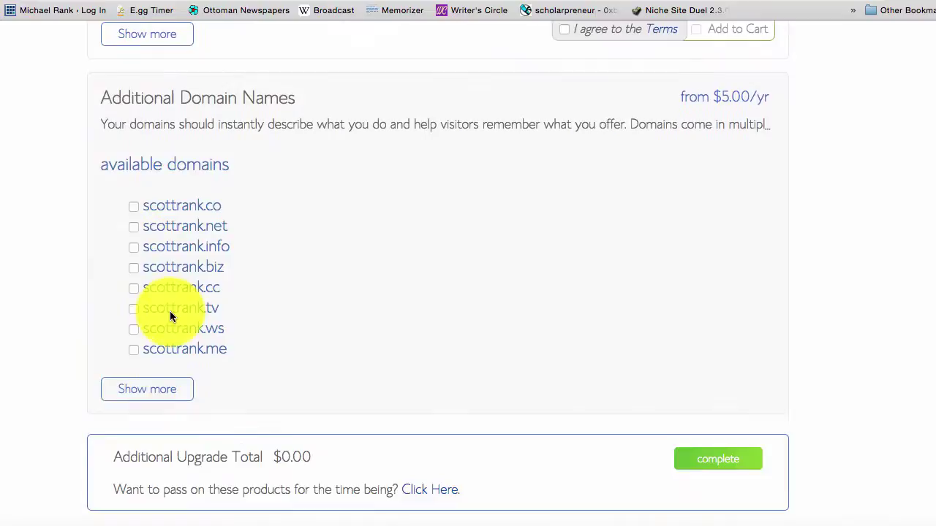
{"action": "scroll", "coordinate": [51, 339], "scroll_direction": "down", "scroll_amount": 1}
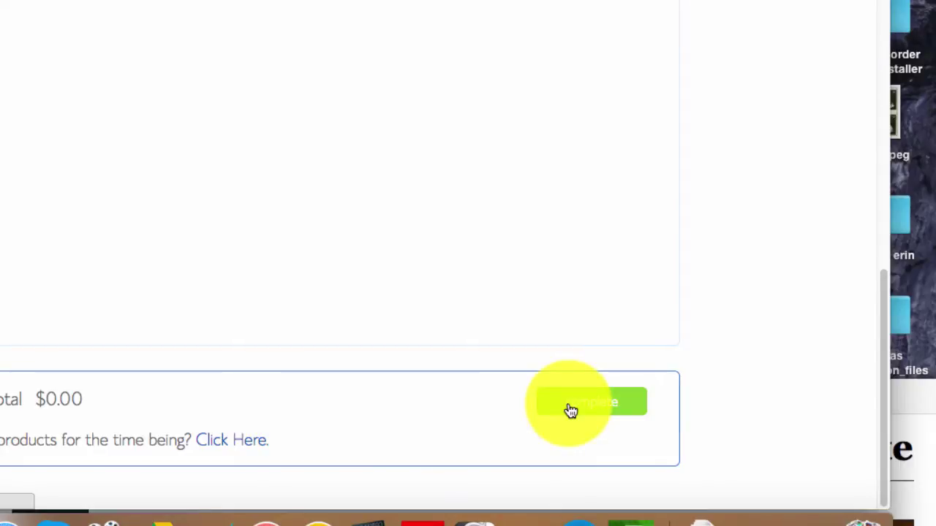
- Finish the order with no upgrades and create the main password, entered in both fields
{"action": "left_click", "coordinate": [571, 411]}
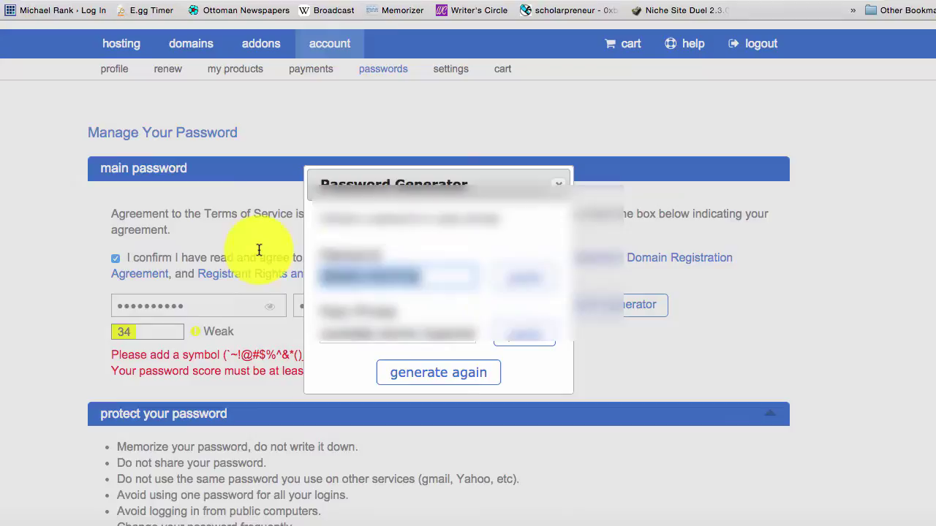
{"action": "left_click", "coordinate": [559, 185]}
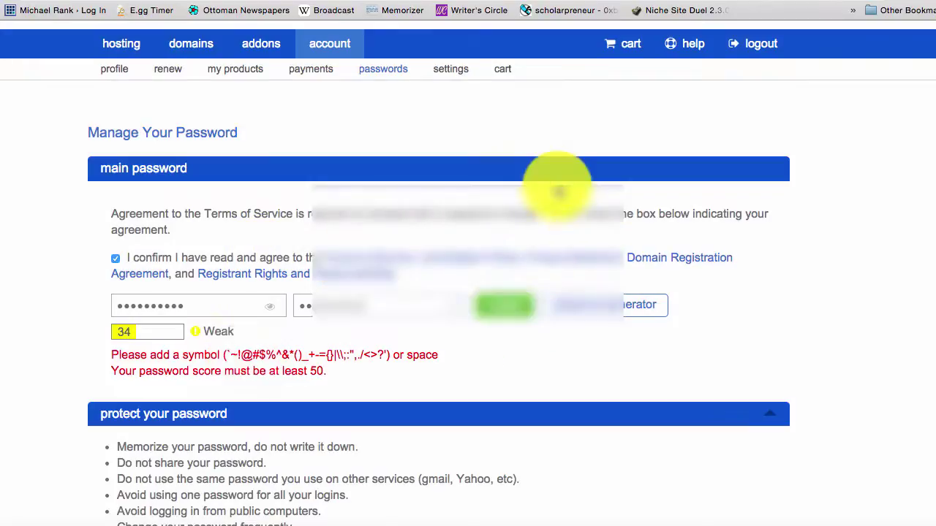
{"action": "left_click_drag", "start_coordinate": [234, 307], "coordinate": [4, 271]}
{"action": "key", "text": "BackSpace"}
{"action": "key", "text": "super+v"}
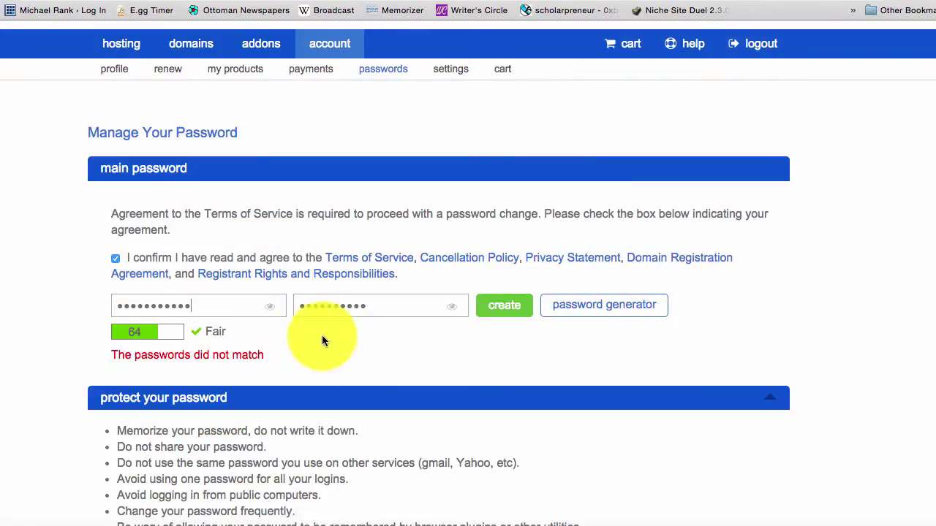
{"action": "left_click_drag", "start_coordinate": [393, 307], "coordinate": [194, 260]}
{"action": "key", "text": "BackSpace"}
{"action": "key", "text": "super+v"}
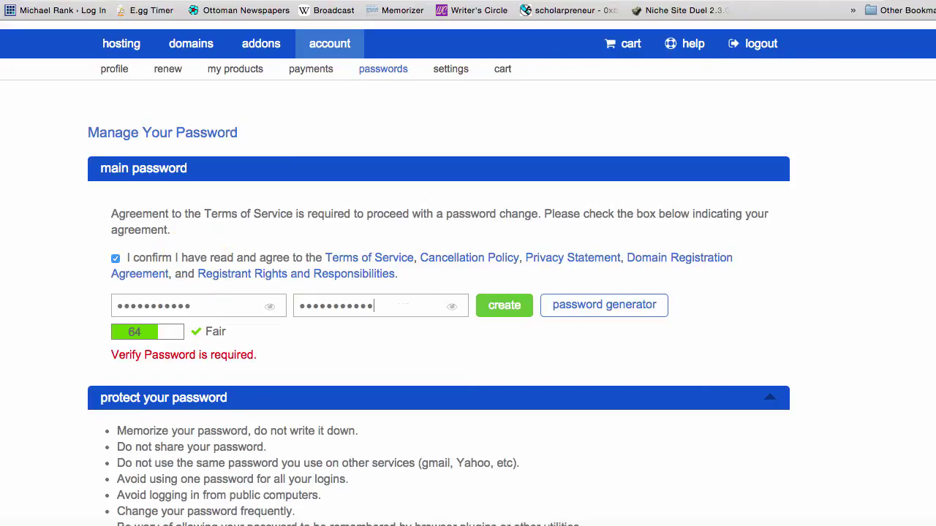
{"action": "left_click", "coordinate": [504, 306]}
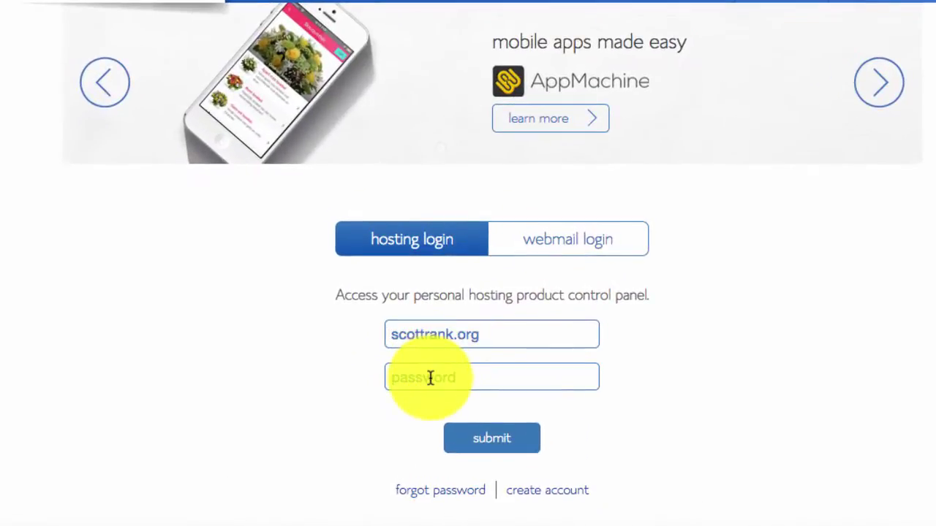
- Log in to the scottrank.org hosting account and open its control panel
{"action": "left_click", "coordinate": [431, 377]}
{"action": "key", "text": "ctrl+v"}
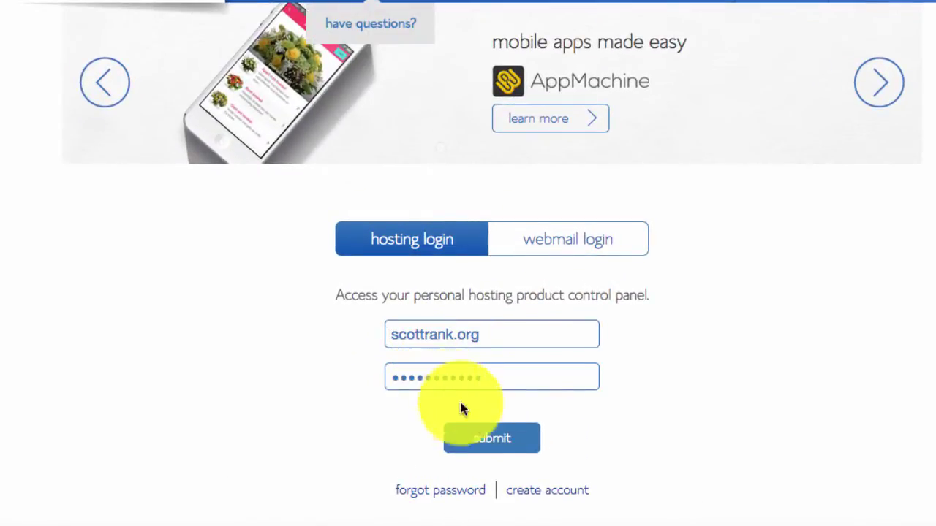
{"action": "left_click", "coordinate": [493, 441]}
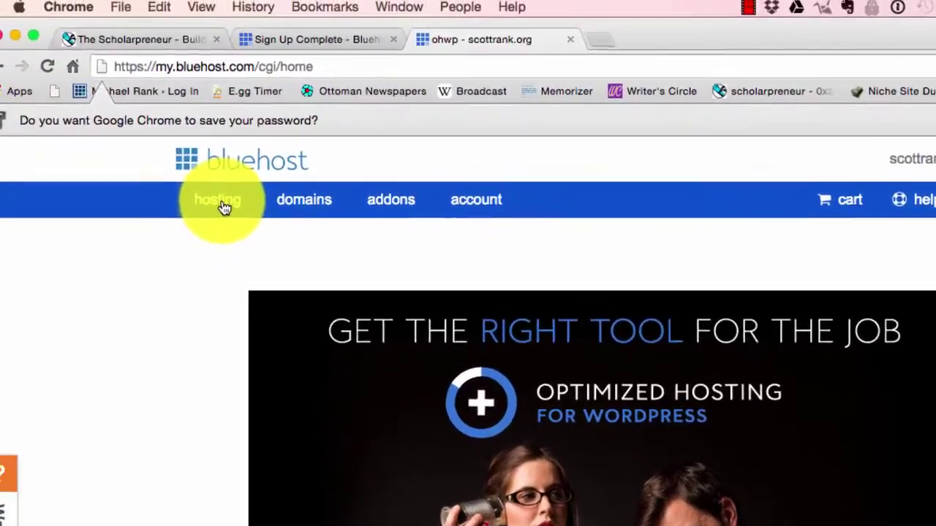
{"action": "left_click", "coordinate": [223, 207]}
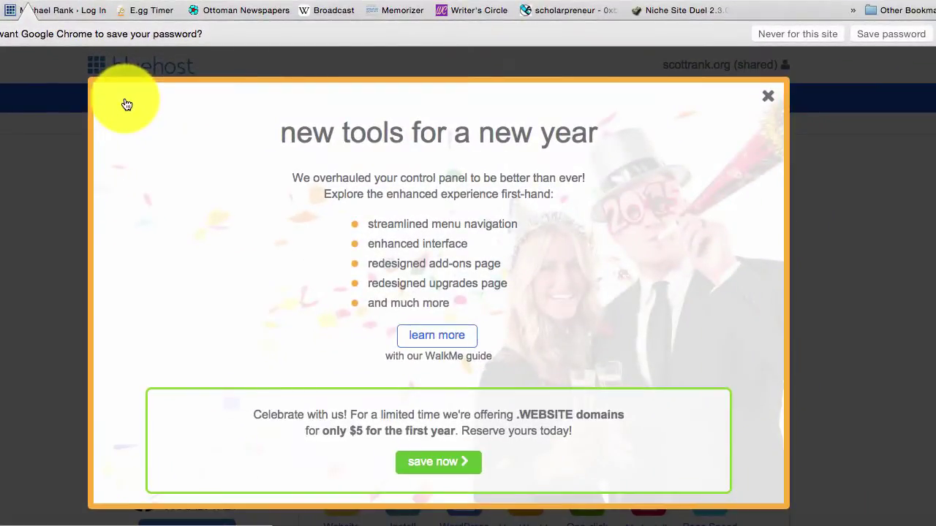
- Dismiss the new-tools notice and go to the one-click WordPress install
{"action": "left_click", "coordinate": [770, 97]}
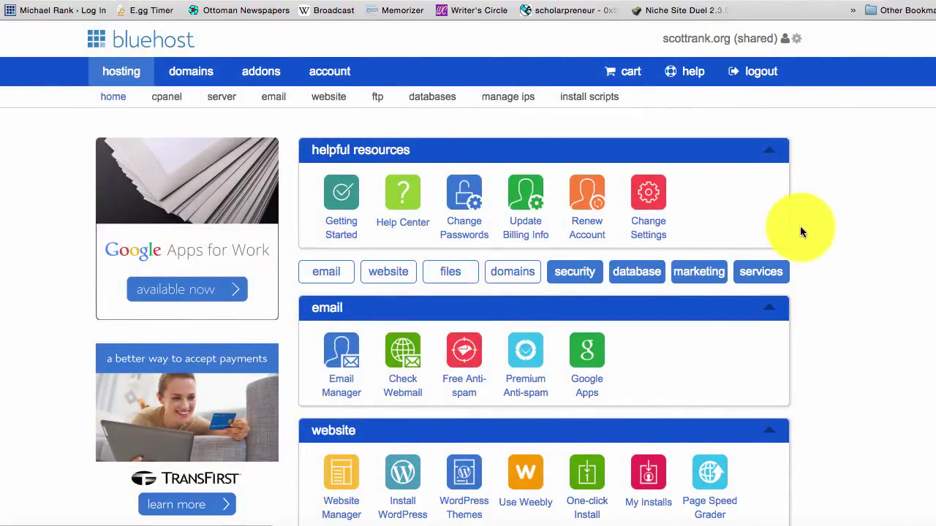
{"action": "scroll", "coordinate": [386, 354], "scroll_direction": "down", "scroll_amount": 3}
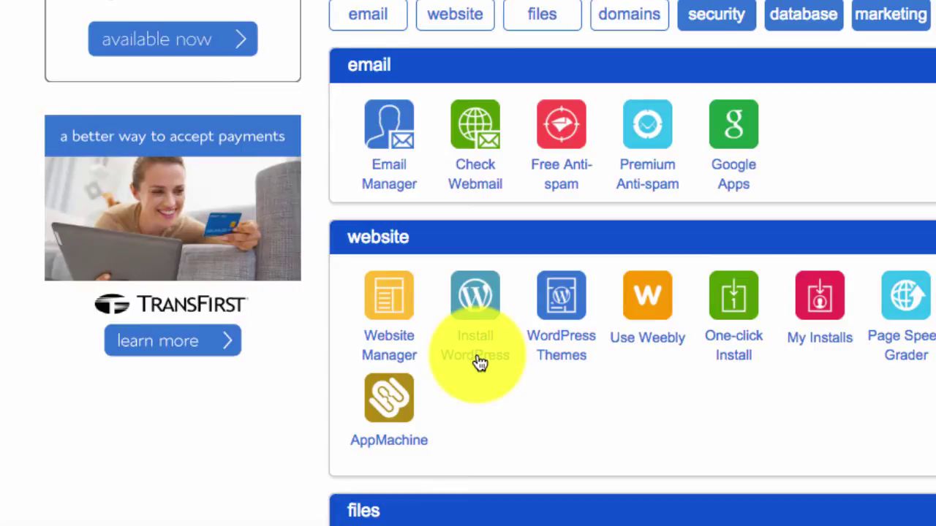
{"action": "left_click", "coordinate": [476, 345]}
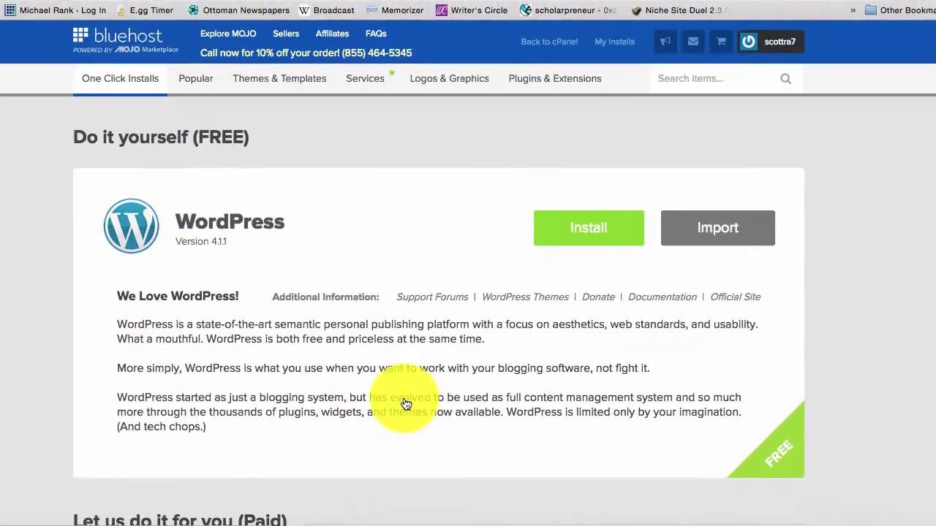
{"action": "left_click", "coordinate": [574, 236]}
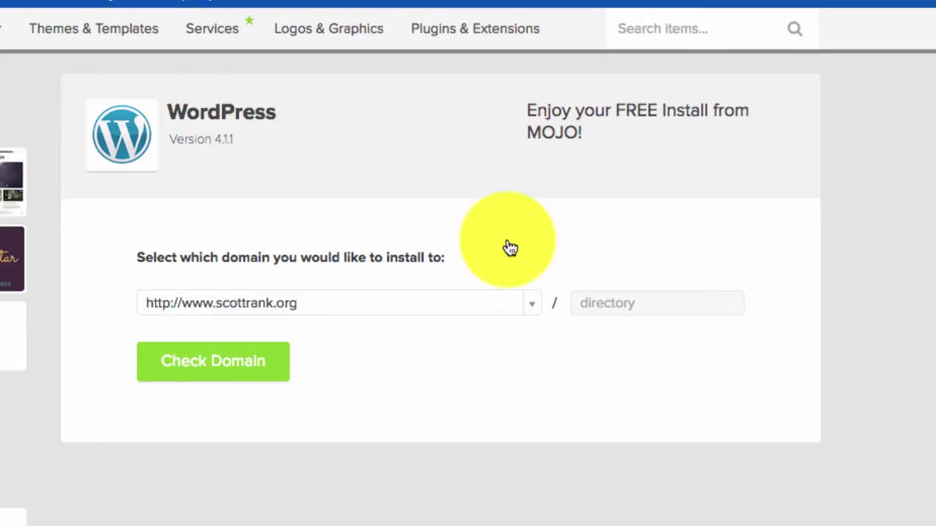
{"action": "left_click", "coordinate": [246, 369]}
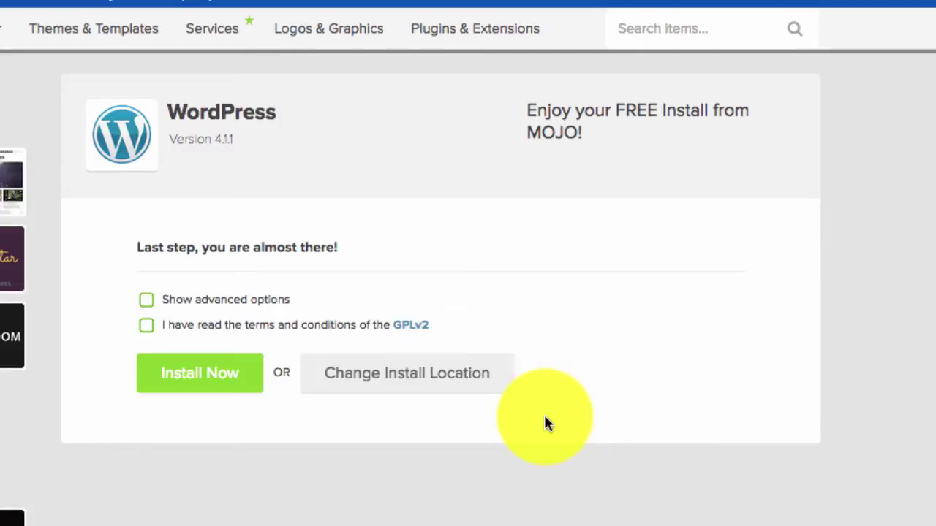
{"action": "left_click", "coordinate": [148, 325]}
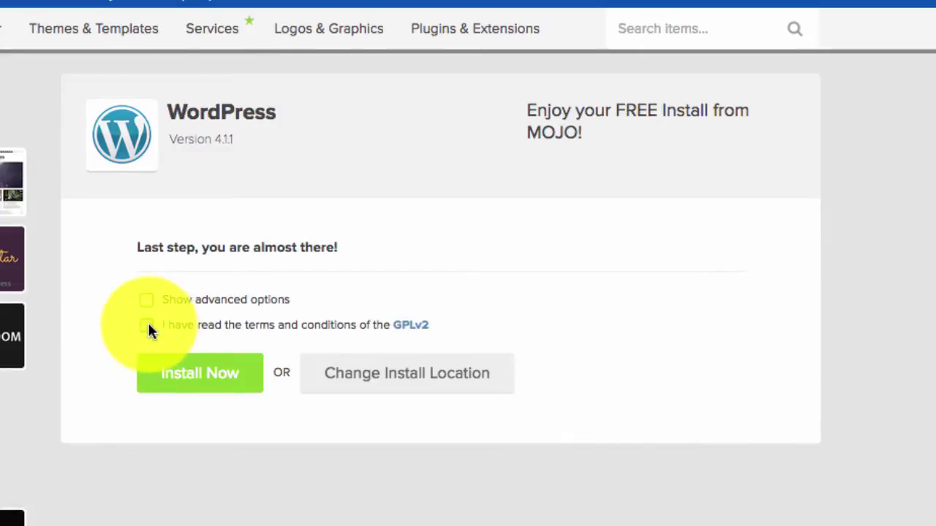
{"action": "left_click", "coordinate": [198, 379]}
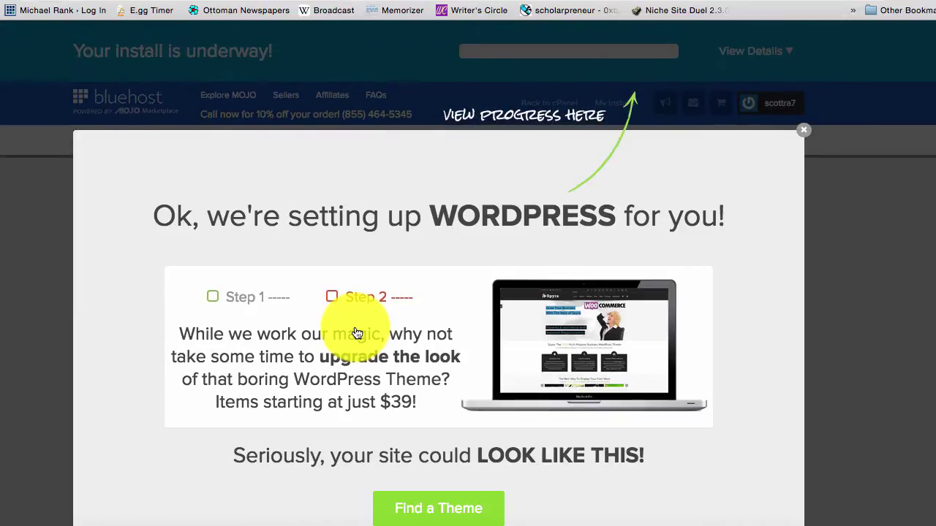
{"action": "left_click", "coordinate": [803, 129]}
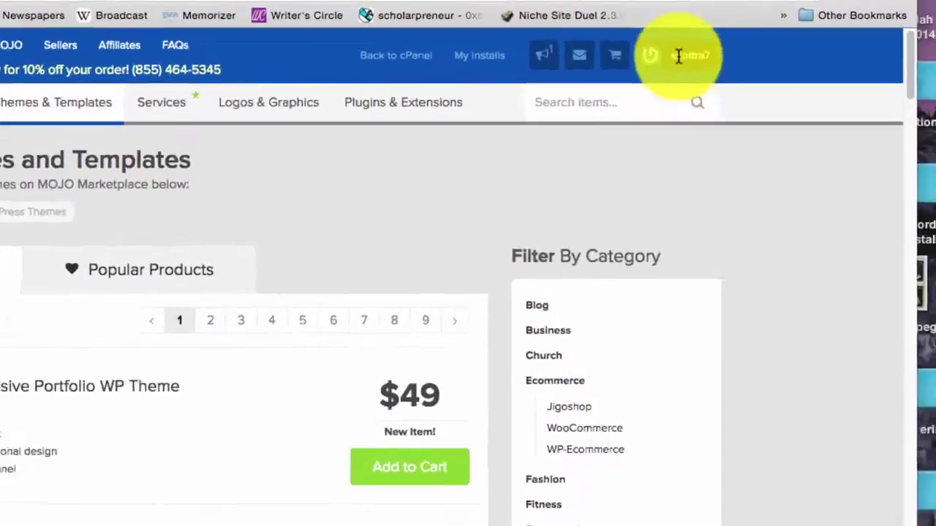
- From My Installs, go to Reset Password for the scottrank.org WordPress install
{"action": "left_click", "coordinate": [678, 55]}
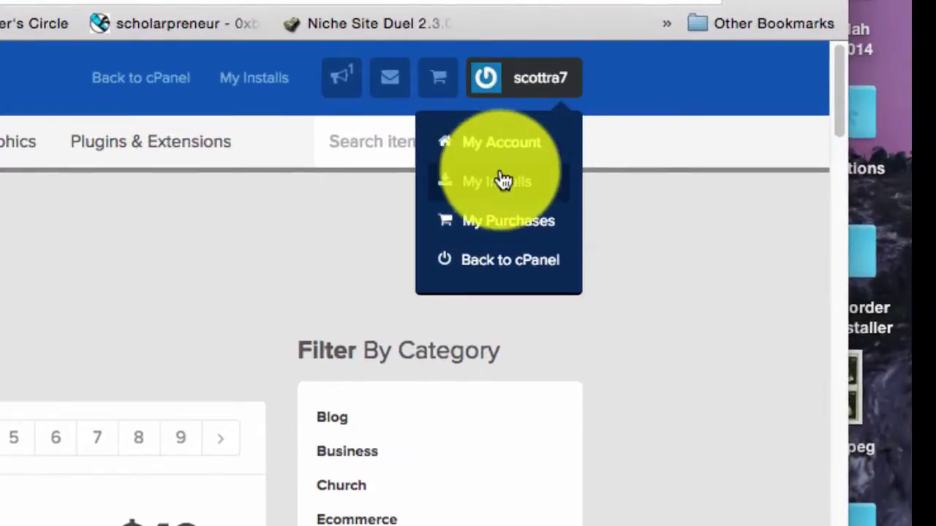
{"action": "left_click", "coordinate": [499, 184]}
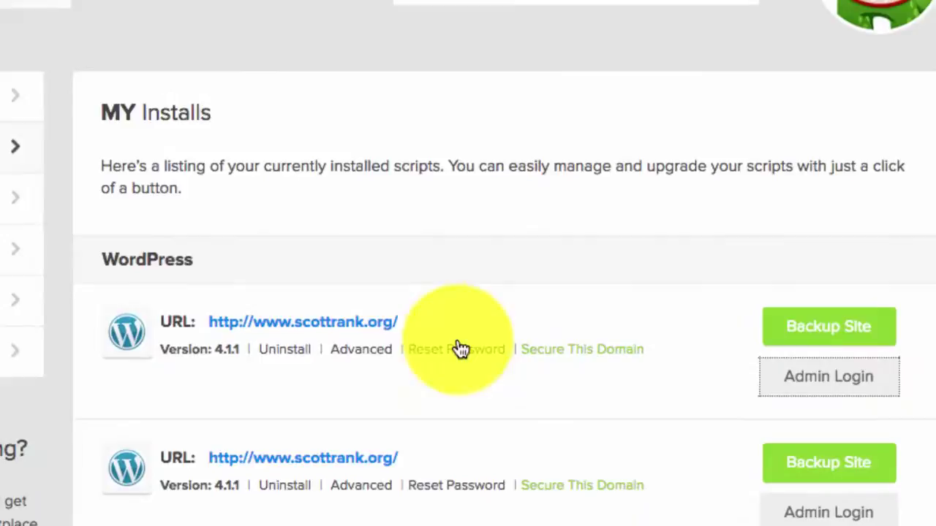
{"action": "left_click", "coordinate": [455, 345]}
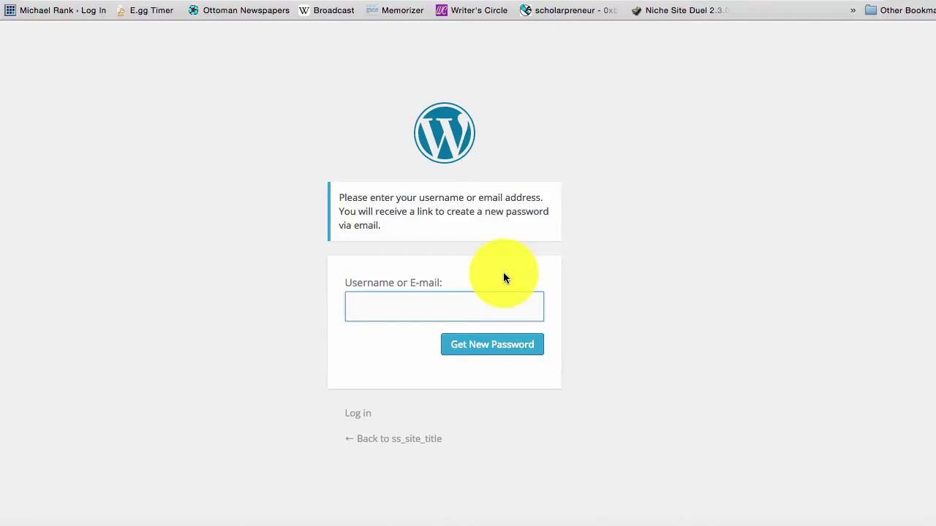
- Log in to the WordPress admin with the saved username and the new password
{"action": "type", "text": "sc"}
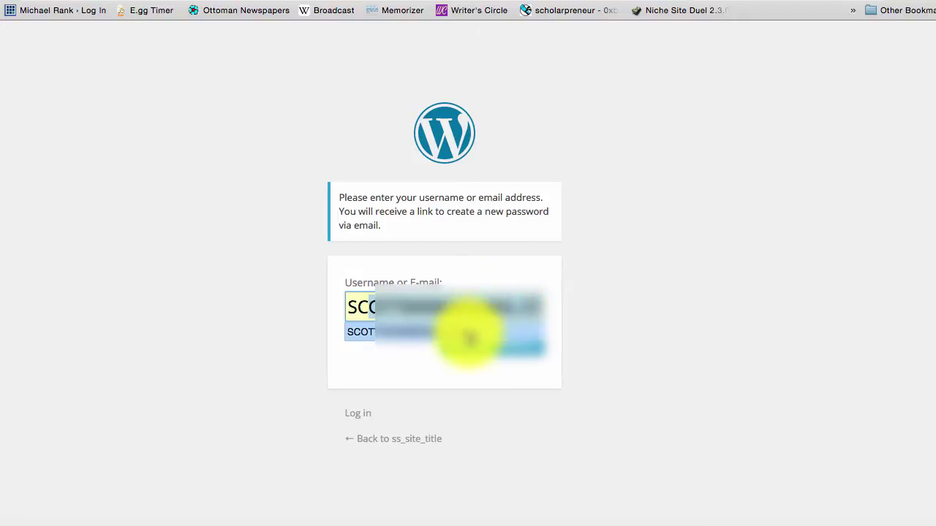
{"action": "left_click", "coordinate": [468, 333]}
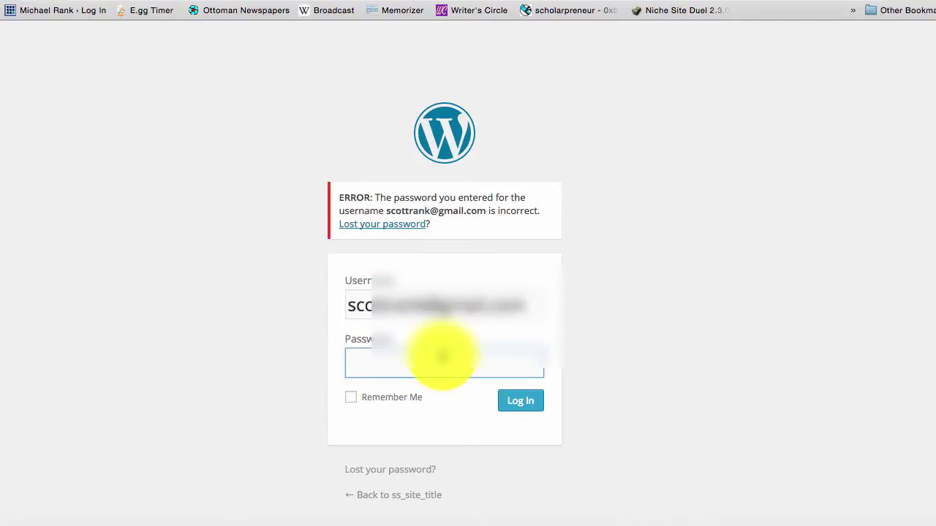
{"action": "type", "text": "••••••"}
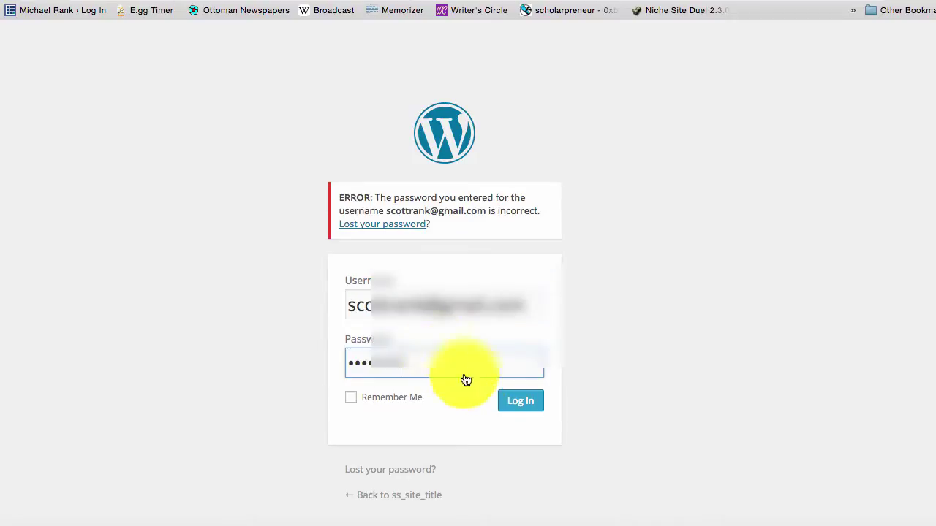
{"action": "left_click", "coordinate": [525, 409]}
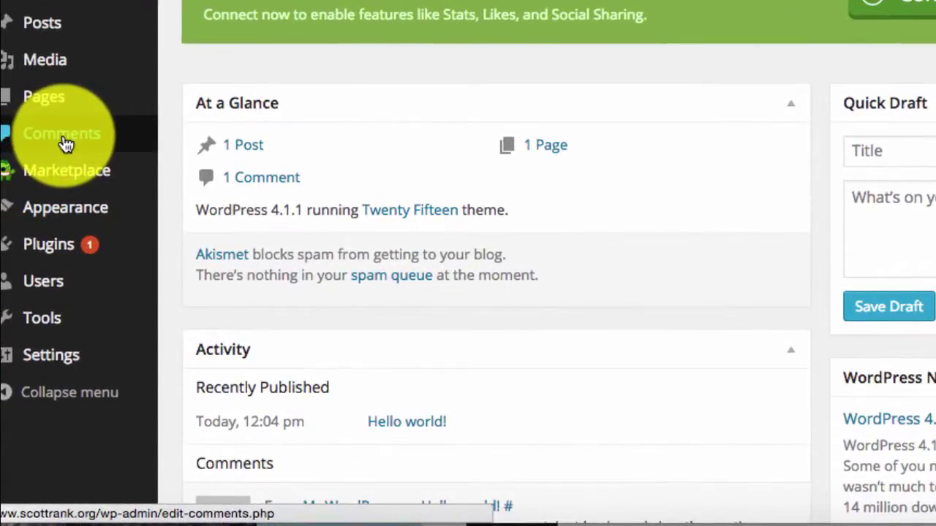
- In General Settings, replace the Site Title with the owner's name and 'PhD Candidate'
{"action": "mouse_move", "coordinate": [62, 329]}
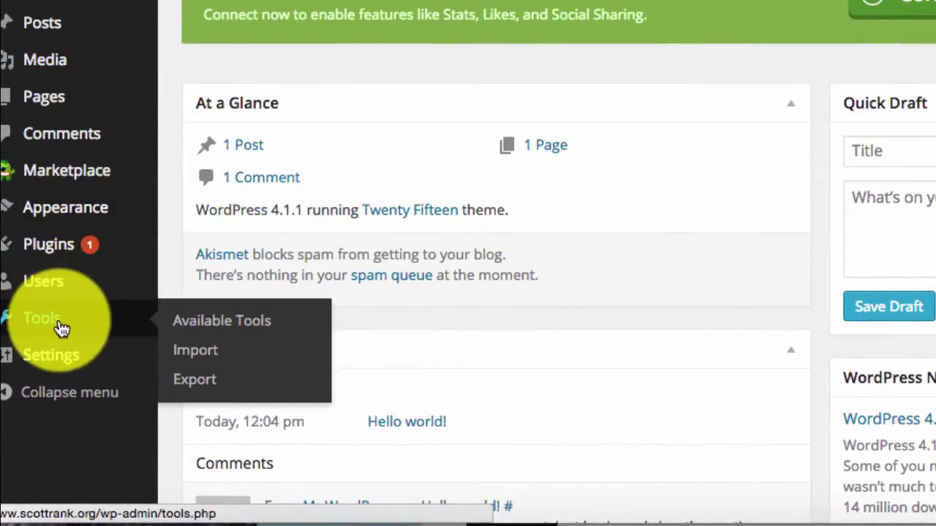
{"action": "mouse_move", "coordinate": [58, 351]}
{"action": "left_click", "coordinate": [187, 315]}
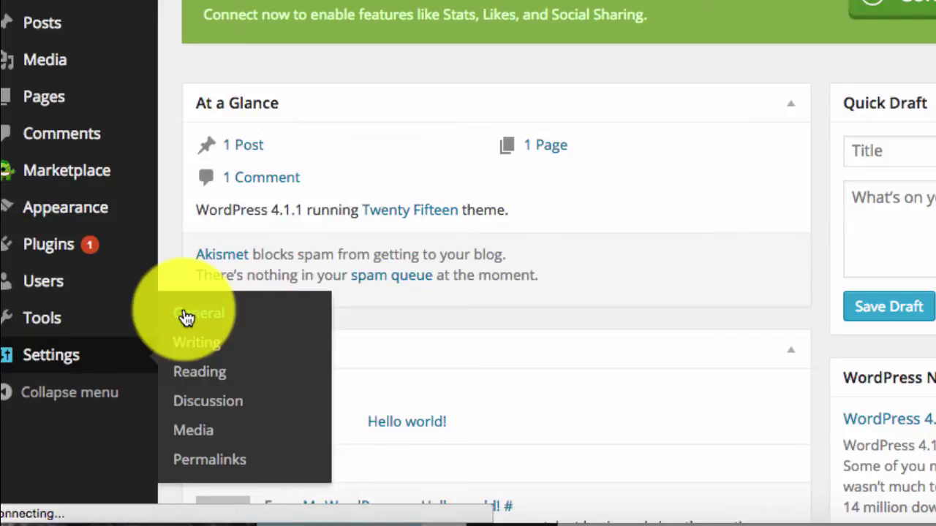
{"action": "scroll", "coordinate": [187, 316], "scroll_direction": "down", "scroll_amount": 1}
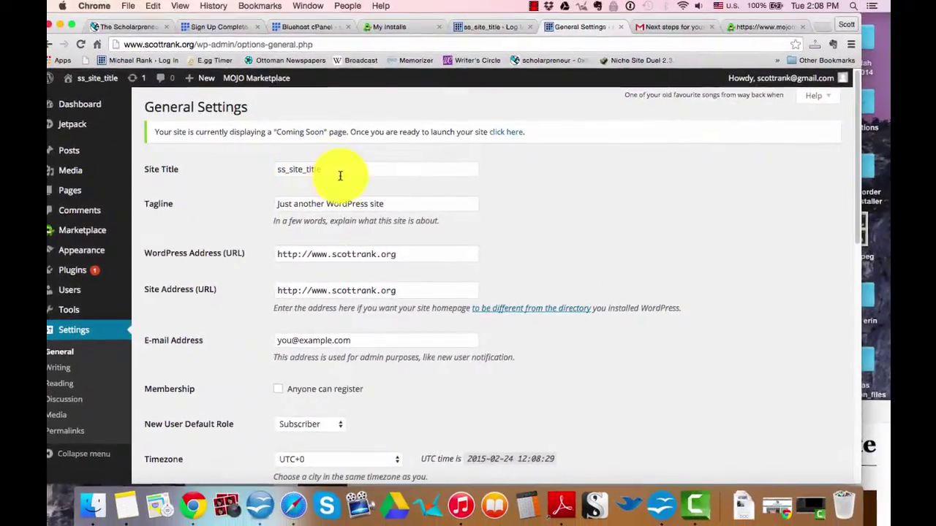
{"action": "left_click", "coordinate": [351, 157]}
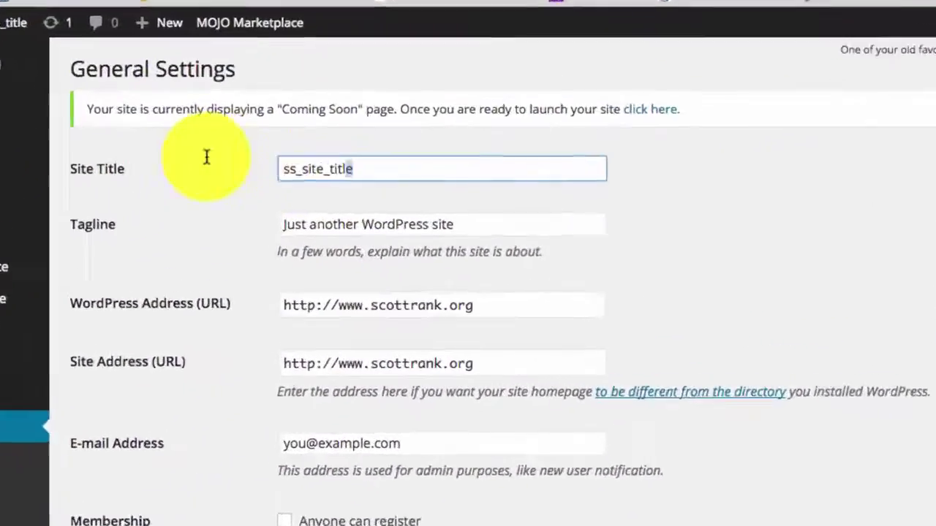
{"action": "key", "text": "super+a"}
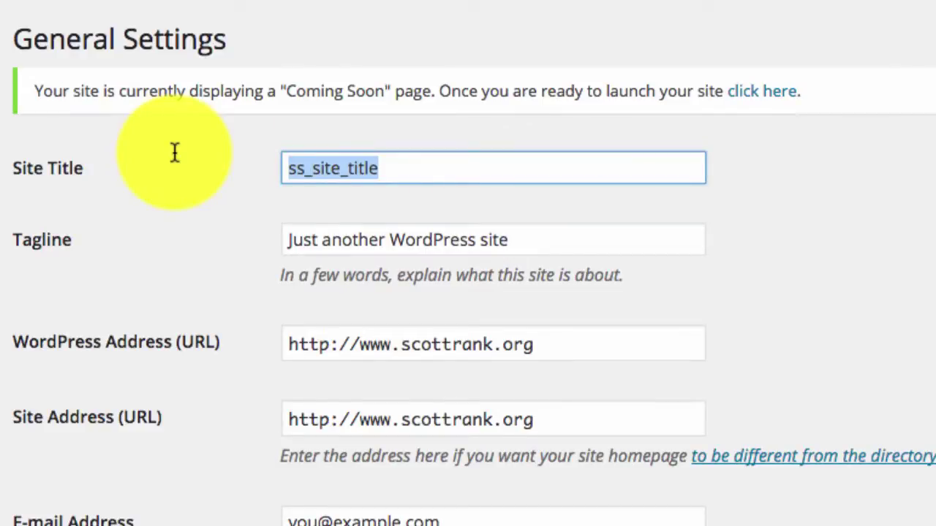
{"action": "type", "text": "Scott Rank, PhD Candidate"}
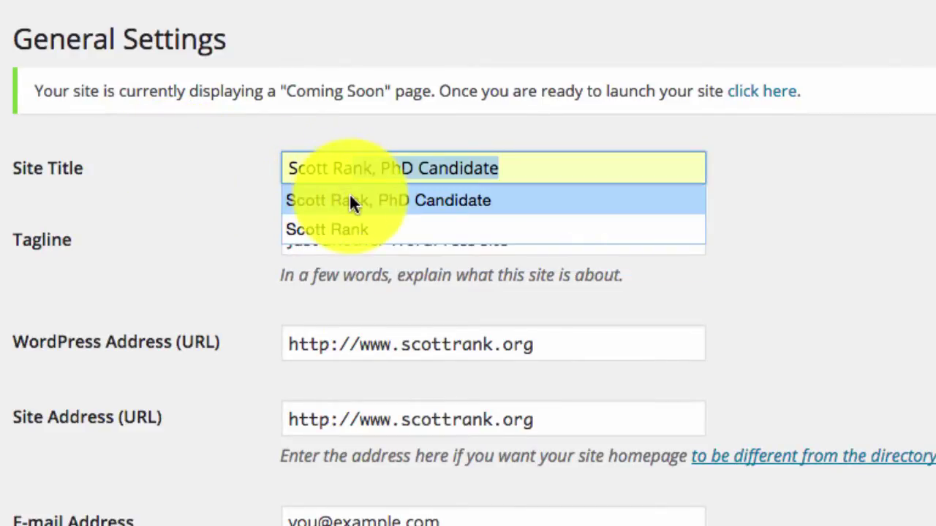
{"action": "left_click", "coordinate": [351, 200]}
- Replace the tagline with the suggested academic-homepage tagline
{"action": "left_click", "coordinate": [403, 245]}
{"action": "key", "text": "super+a"}
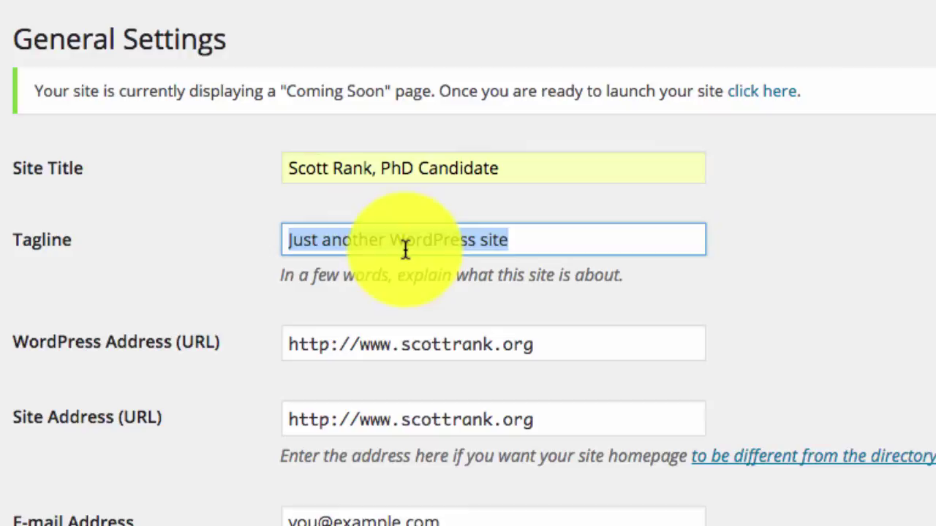
{"action": "type", "text": "The"}
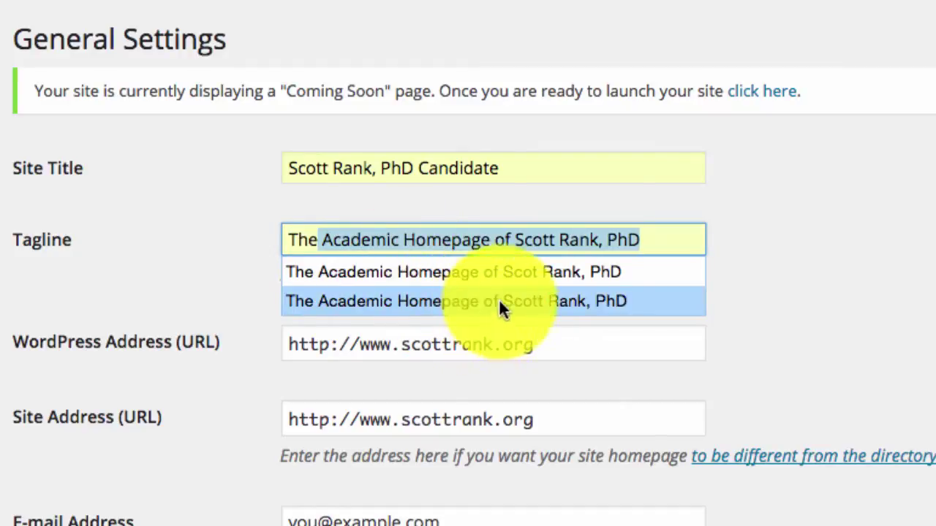
{"action": "left_click", "coordinate": [490, 303]}
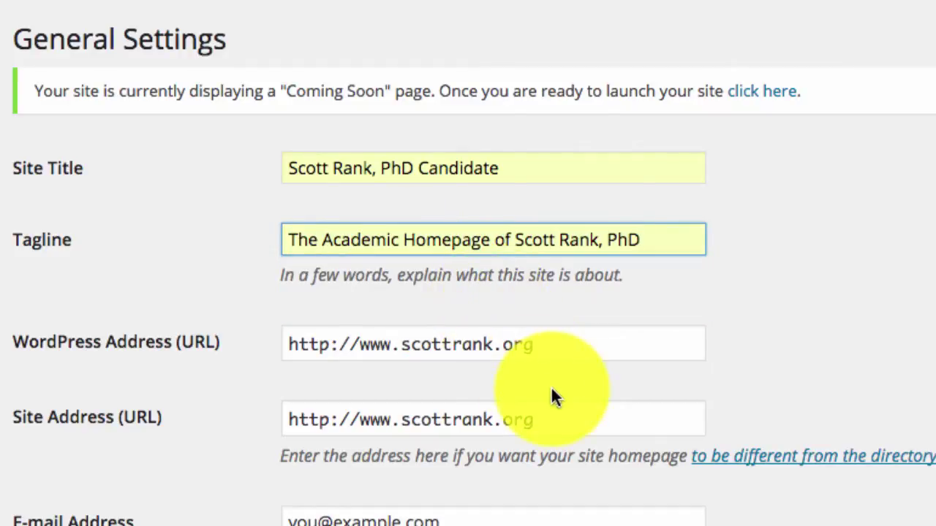
- Overwrite the placeholder admin E-mail Address with the owner's e-mail
{"action": "scroll", "coordinate": [553, 397], "scroll_direction": "down", "scroll_amount": 3}
{"action": "left_click", "coordinate": [430, 444]}
{"action": "key", "text": "super+a"}
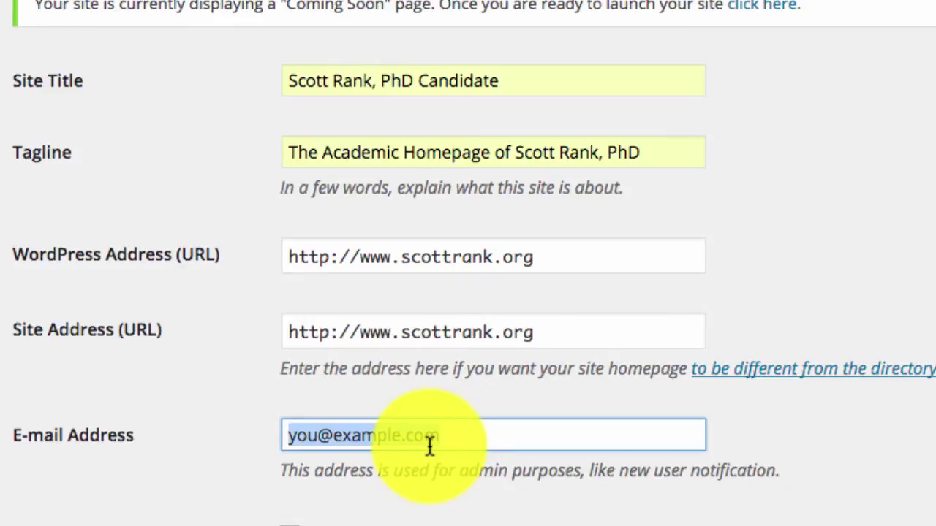
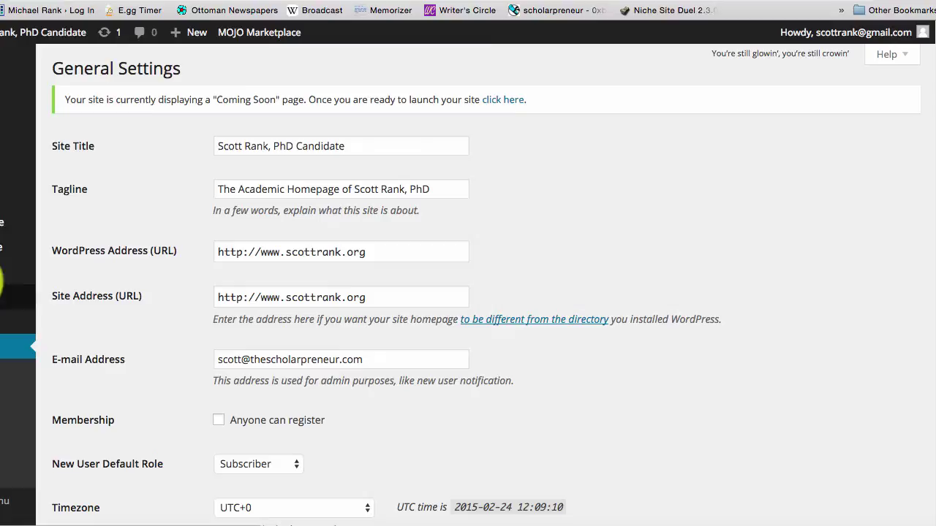
- Browse WordPress.org themes from Appearance > Themes and search for 'pilcrow'
{"action": "mouse_move", "coordinate": [4, 245]}
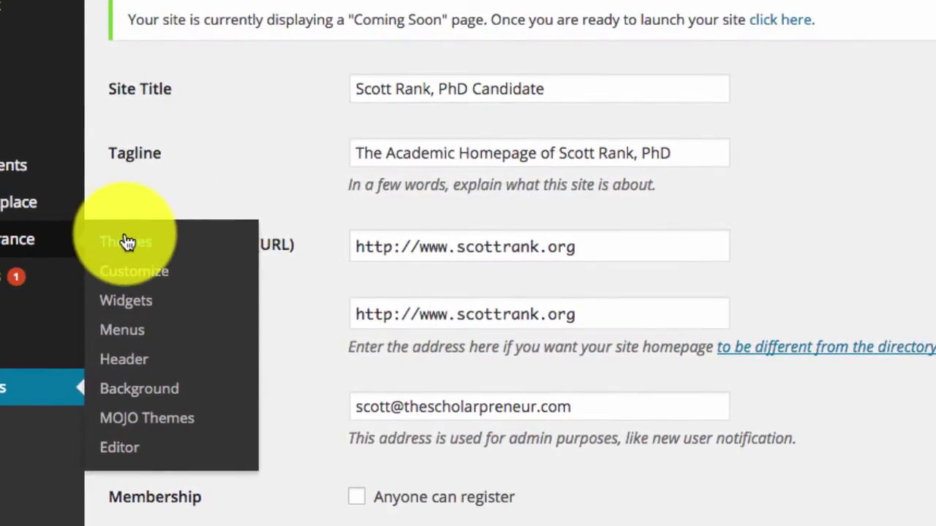
{"action": "left_click", "coordinate": [126, 243]}
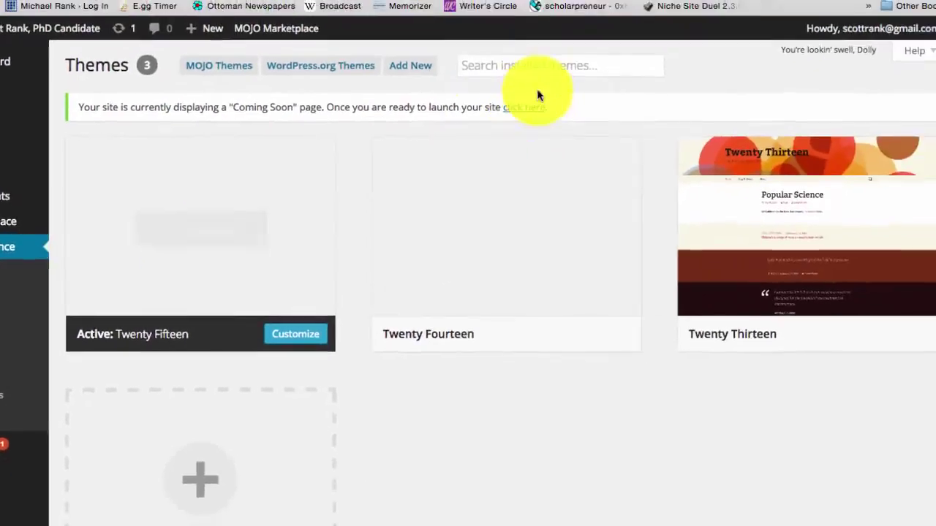
{"action": "left_click", "coordinate": [537, 60]}
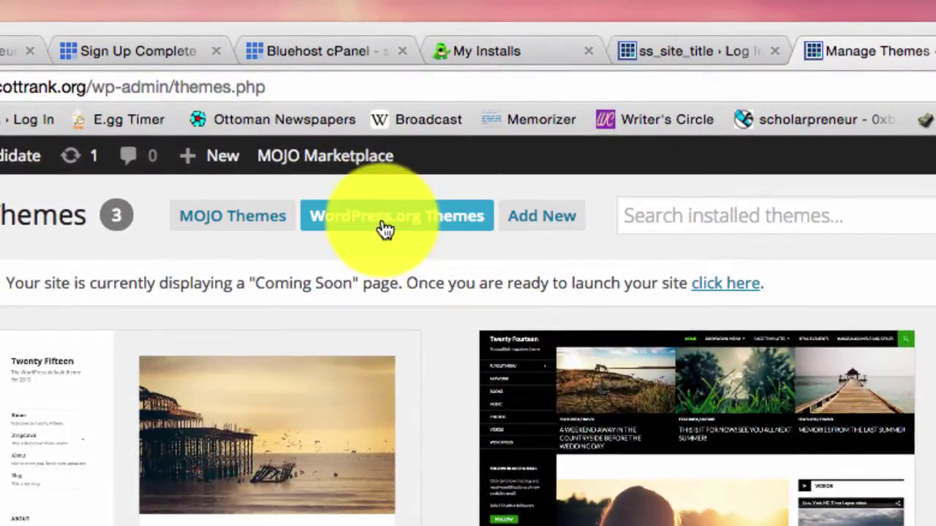
{"action": "left_click", "coordinate": [368, 205]}
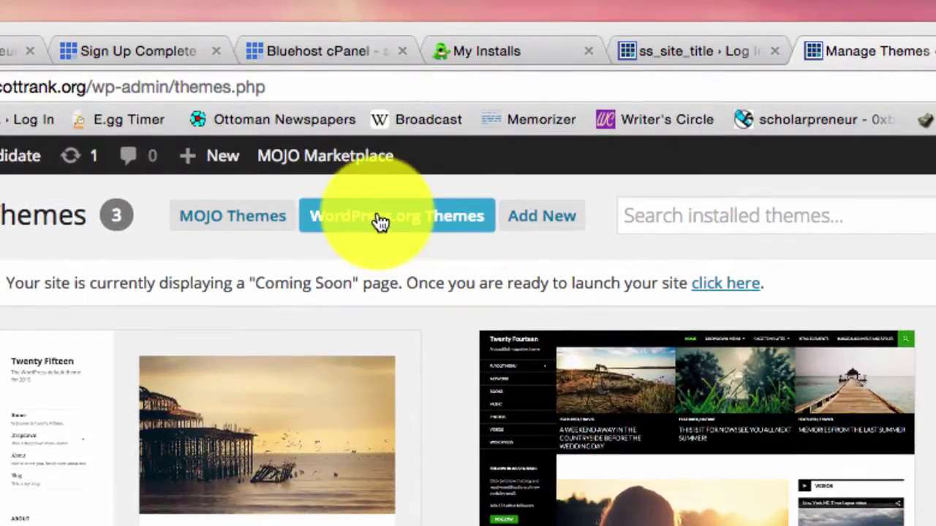
{"action": "mouse_move", "coordinate": [501, 424]}
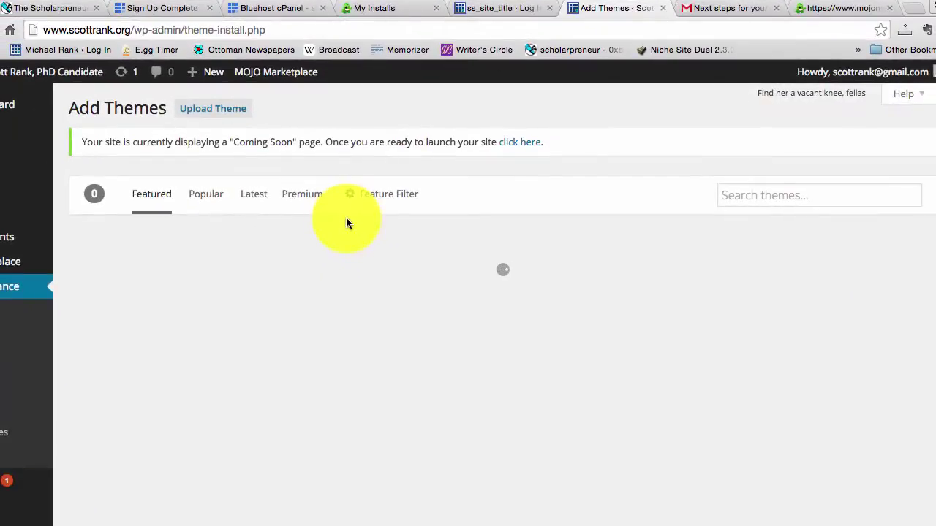
{"action": "left_click", "coordinate": [750, 196]}
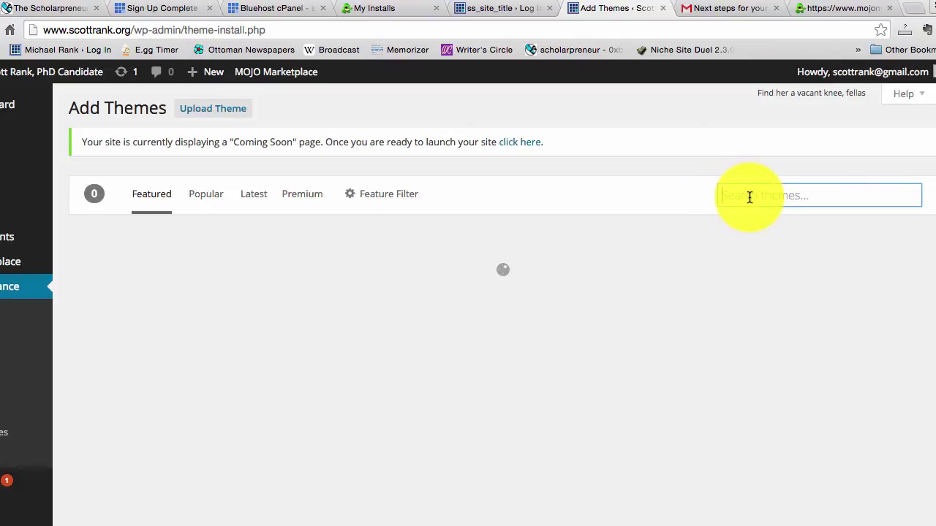
{"action": "type", "text": "pilcrow"}
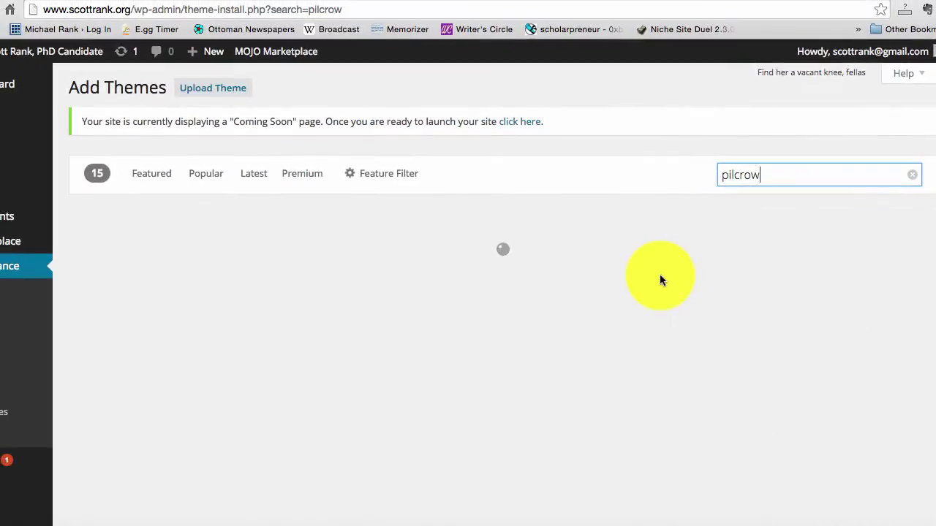
{"action": "mouse_move", "coordinate": [205, 328]}
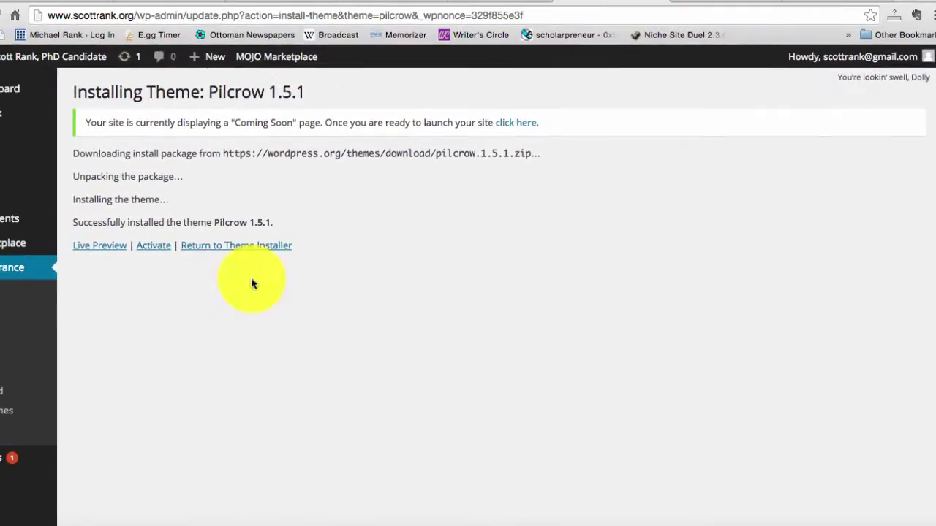
- Activate the freshly installed Pilcrow theme from the installation success page
{"action": "left_click", "coordinate": [154, 246]}
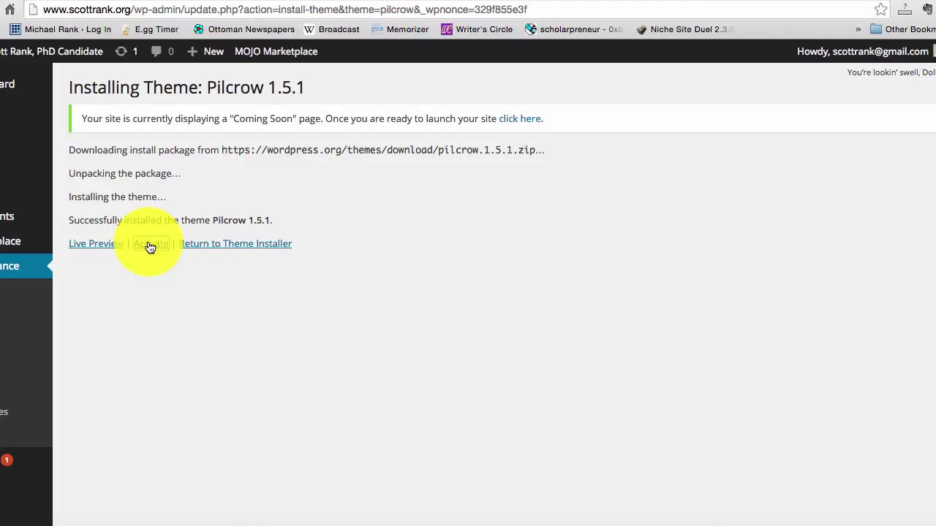
{"action": "left_click", "coordinate": [150, 246]}
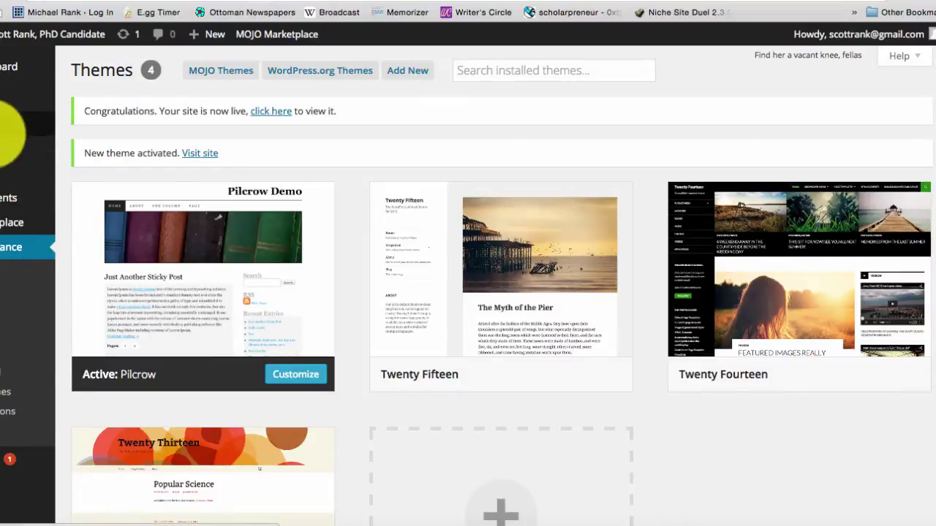
{"action": "mouse_move", "coordinate": [15, 172]}
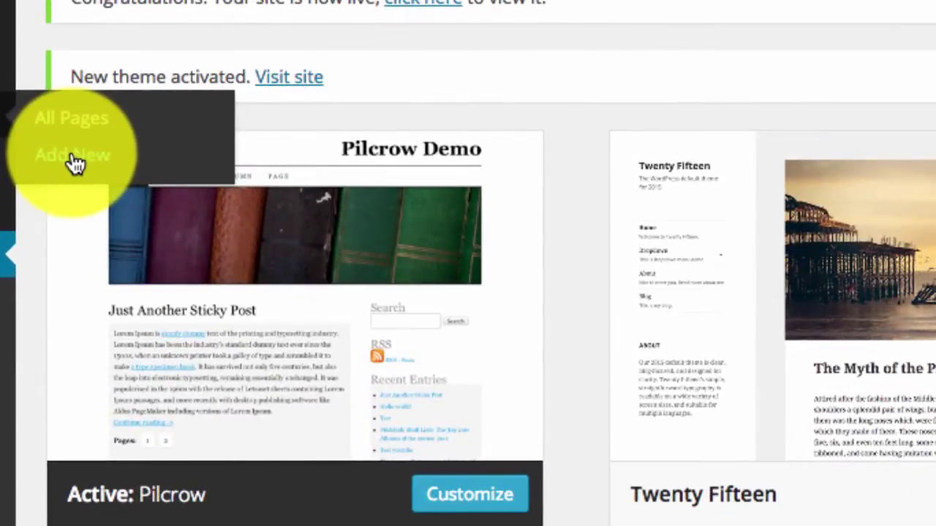
- Create a new page titled with the site owner's name and dismiss the Distraction-Free Writing tip
{"action": "left_click", "coordinate": [73, 162]}
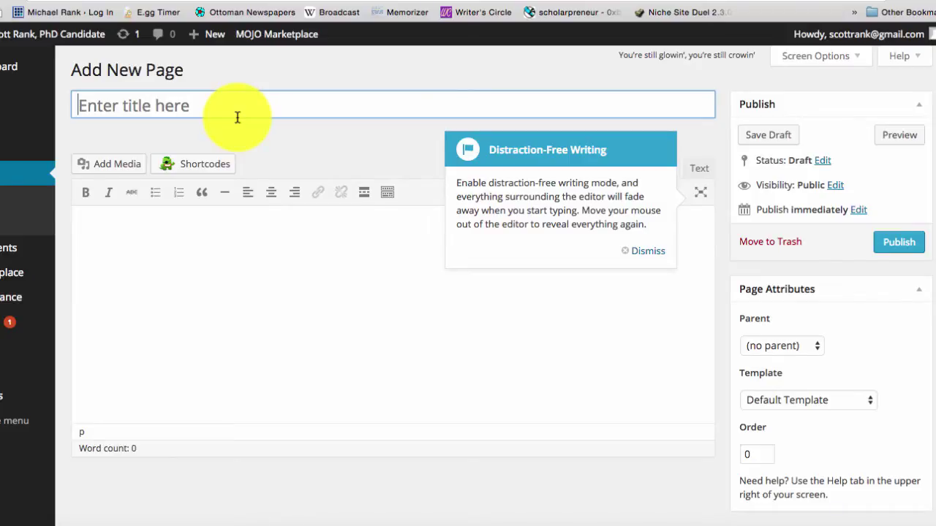
{"action": "type", "text": "Scott"}
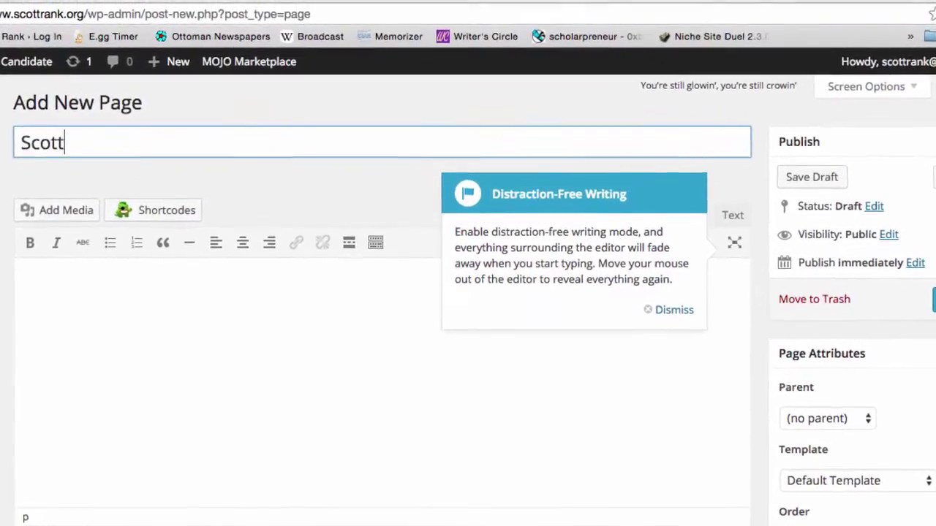
{"action": "type", "text": " Rank"}
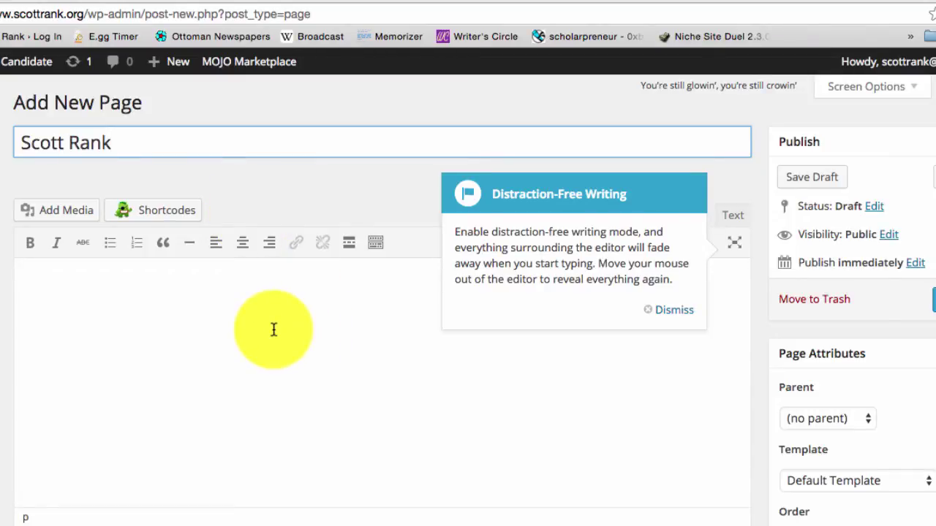
{"action": "left_click", "coordinate": [273, 330]}
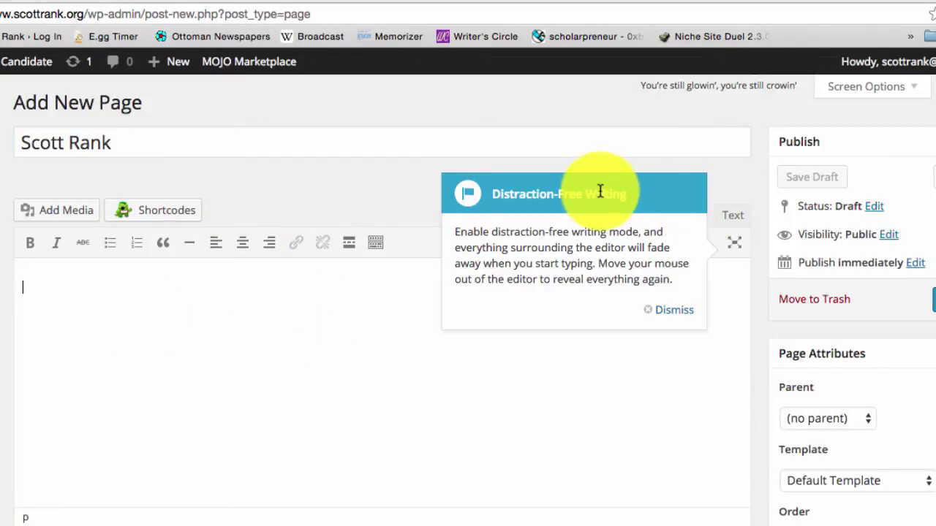
{"action": "left_click", "coordinate": [670, 309]}
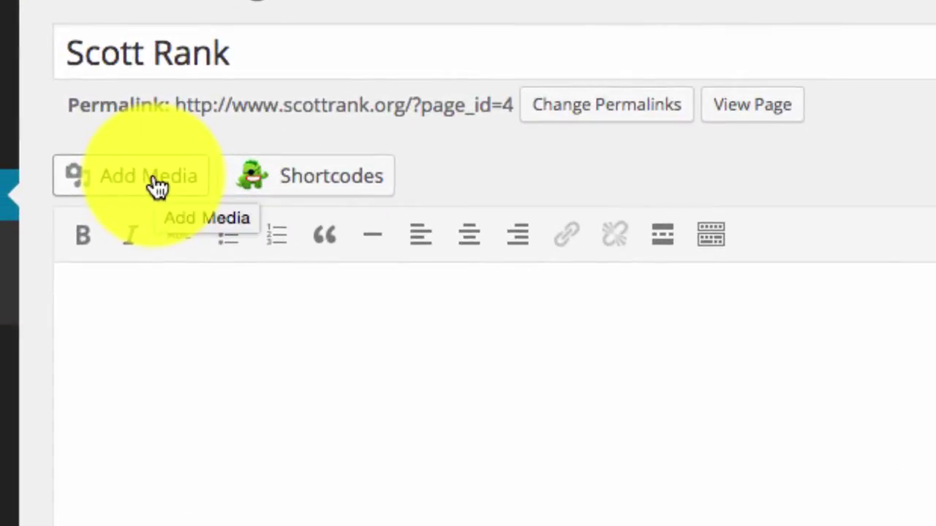
- Upload profile-photo.jpg from the Desktop and insert it at medium size into the page body
{"action": "left_click", "coordinate": [158, 186]}
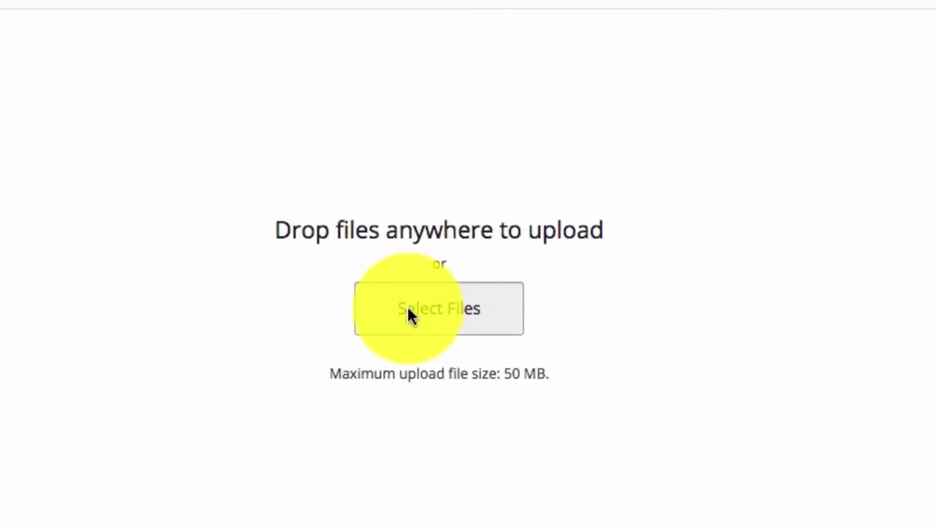
{"action": "left_click", "coordinate": [407, 307]}
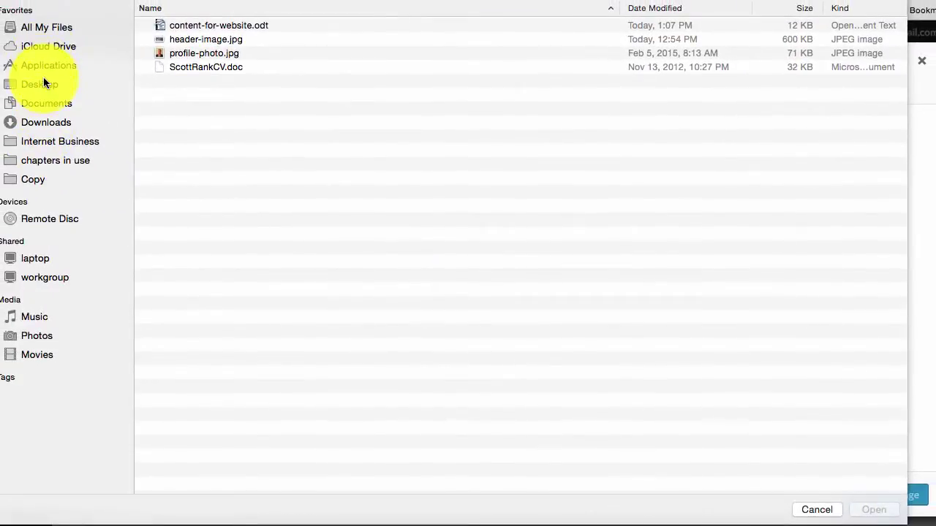
{"action": "left_click", "coordinate": [43, 84]}
{"action": "left_click", "coordinate": [222, 0]}
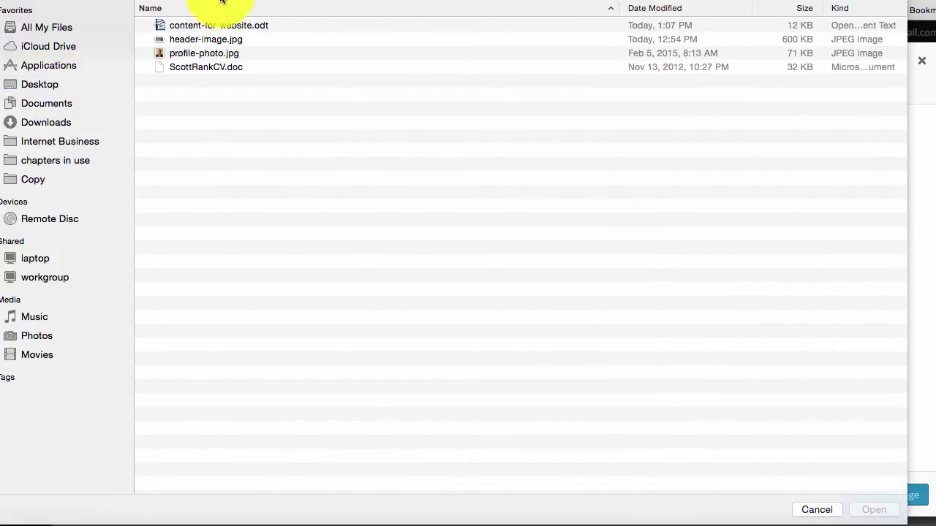
{"action": "left_click", "coordinate": [212, 55]}
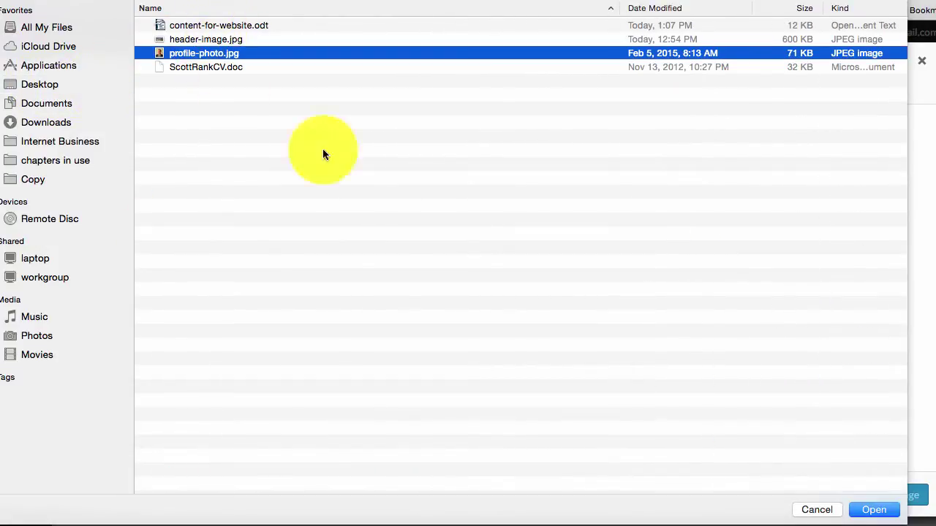
{"action": "left_click", "coordinate": [873, 514]}
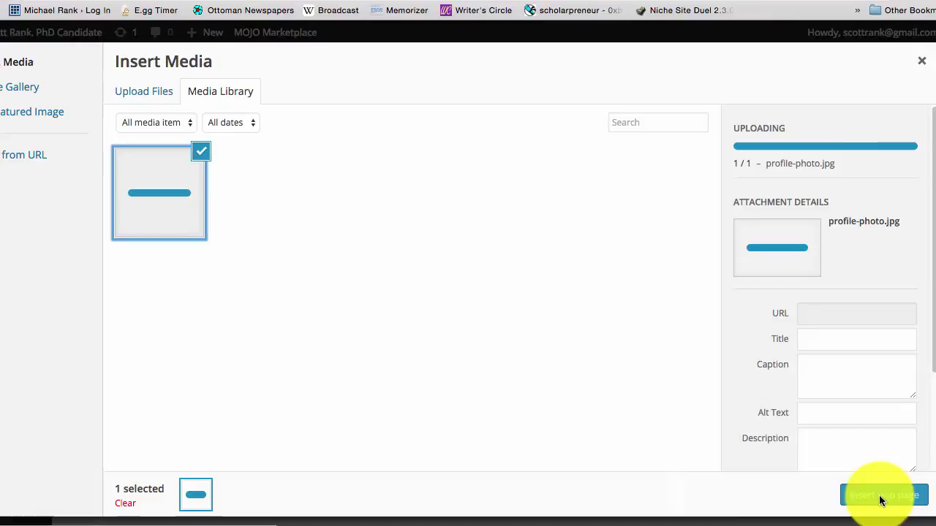
{"action": "left_click", "coordinate": [881, 502]}
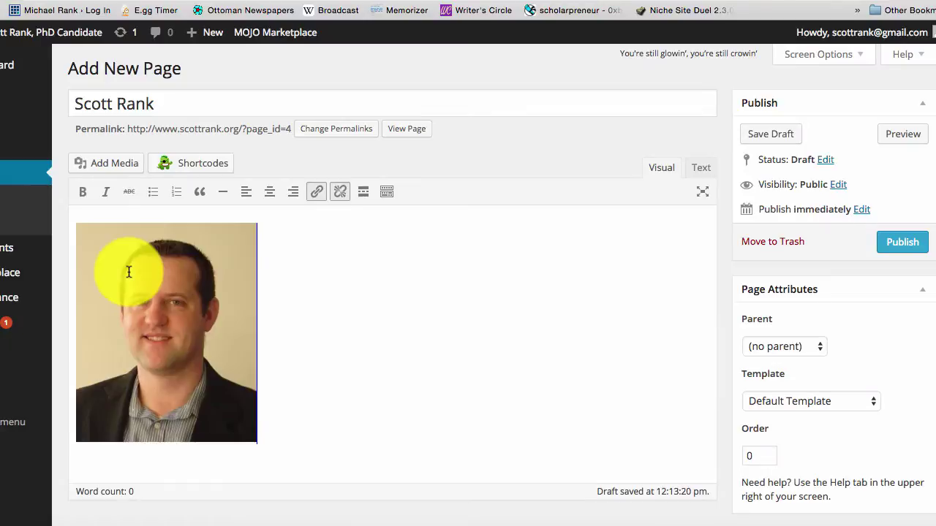
{"action": "left_click", "coordinate": [131, 271]}
{"action": "left_click", "coordinate": [280, 234]}
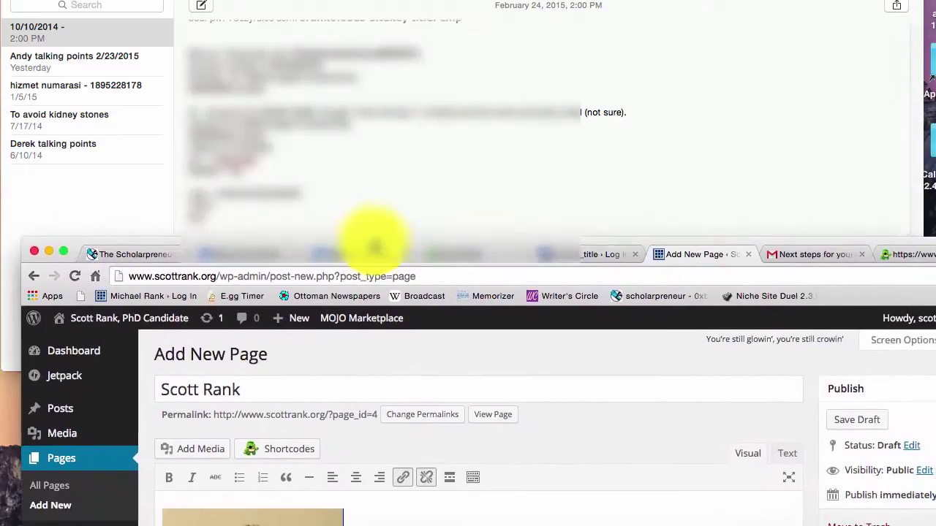
{"action": "left_click_drag", "start_coordinate": [374, 245], "coordinate": [279, 41]}
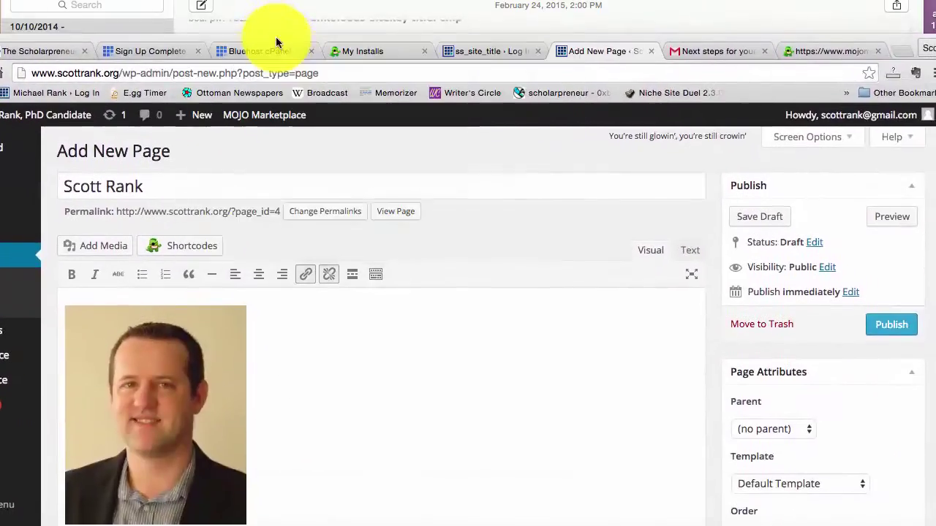
- Open content-for-website.odt in OpenOffice Writer and copy its About paragraphs
{"action": "left_click", "coordinate": [16, 6]}
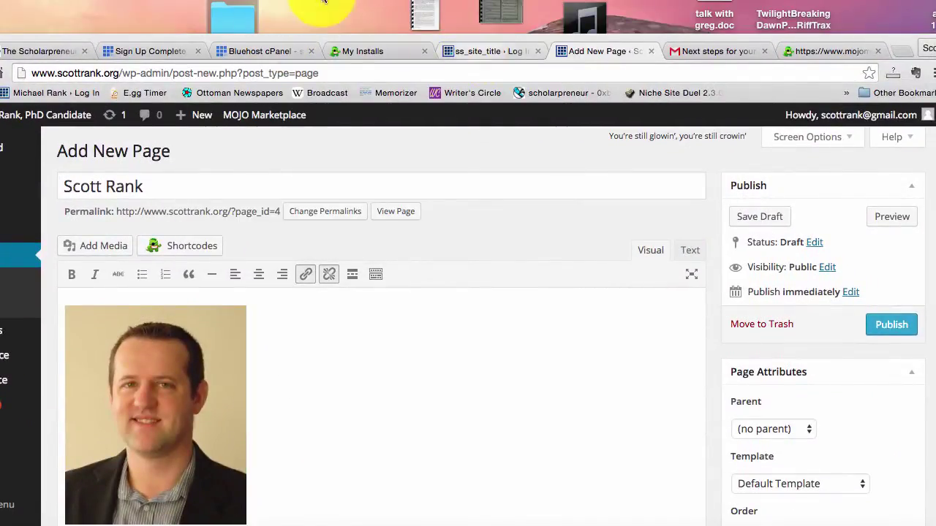
{"action": "left_click", "coordinate": [226, 16]}
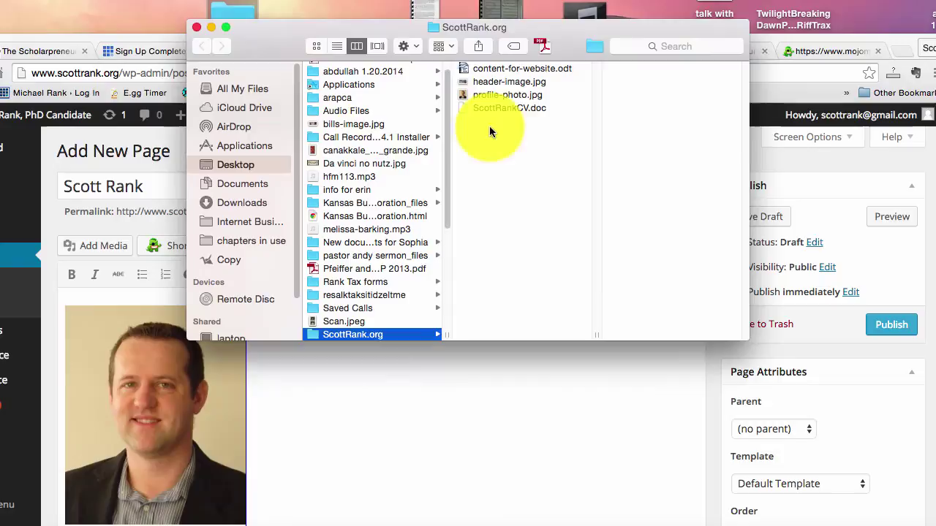
{"action": "double_click", "coordinate": [497, 68]}
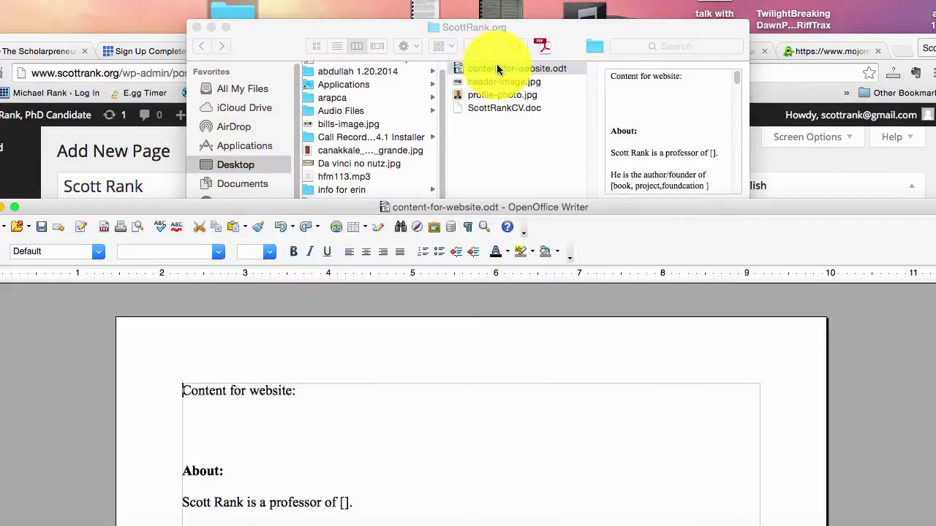
{"action": "scroll", "coordinate": [518, 418], "scroll_direction": "down", "scroll_amount": 3}
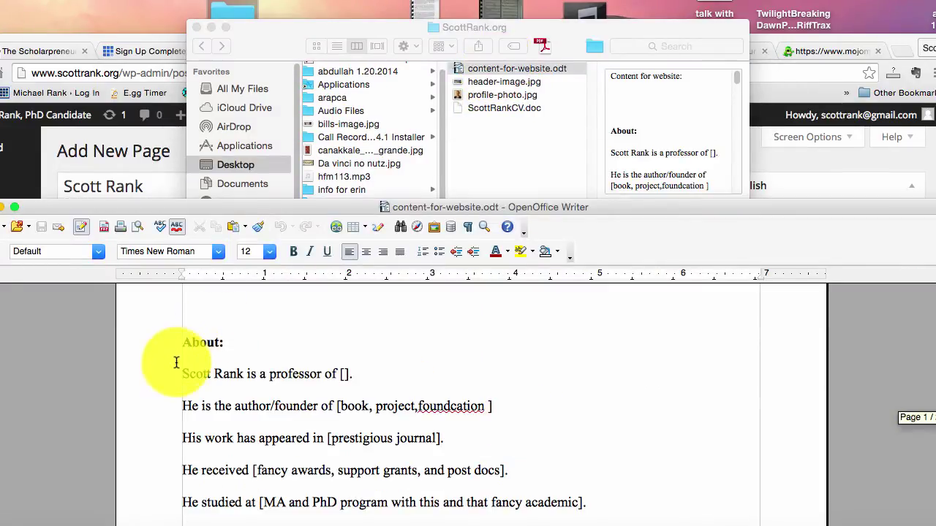
{"action": "left_click_drag", "start_coordinate": [180, 370], "coordinate": [611, 499]}
{"action": "key", "text": "super+c"}
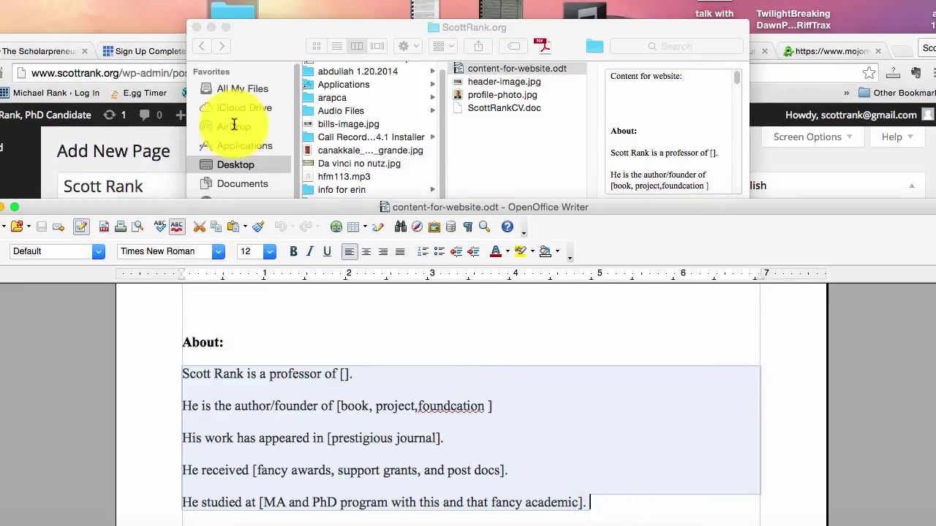
{"action": "left_click", "coordinate": [110, 41]}
- Paste the About text beside the portrait and look over the journal and awards sentences
{"action": "key", "text": "super+v"}
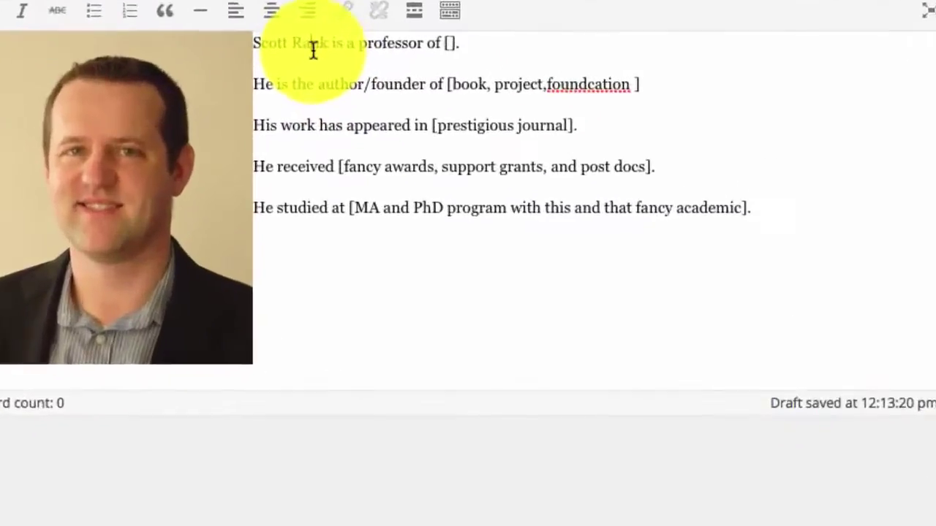
{"action": "left_click", "coordinate": [318, 118]}
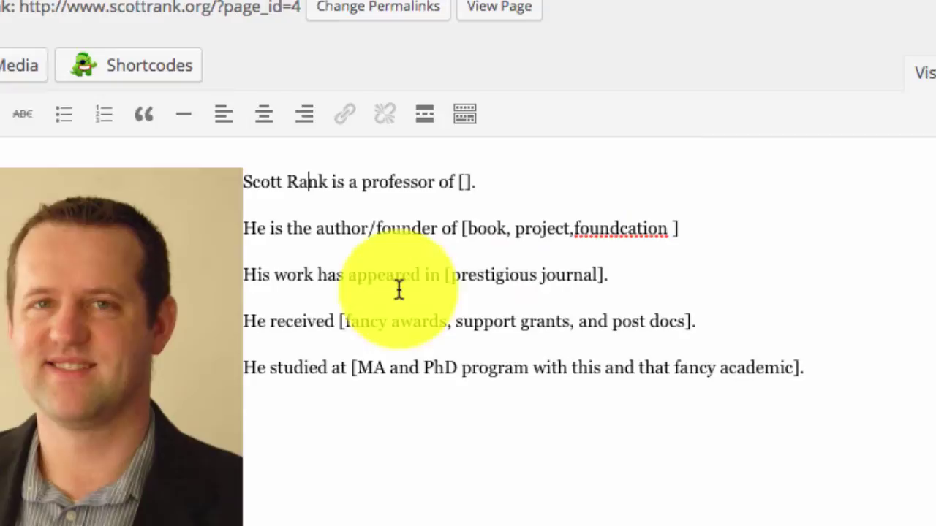
{"action": "left_click_drag", "start_coordinate": [294, 275], "coordinate": [478, 276]}
{"action": "left_click", "coordinate": [476, 275]}
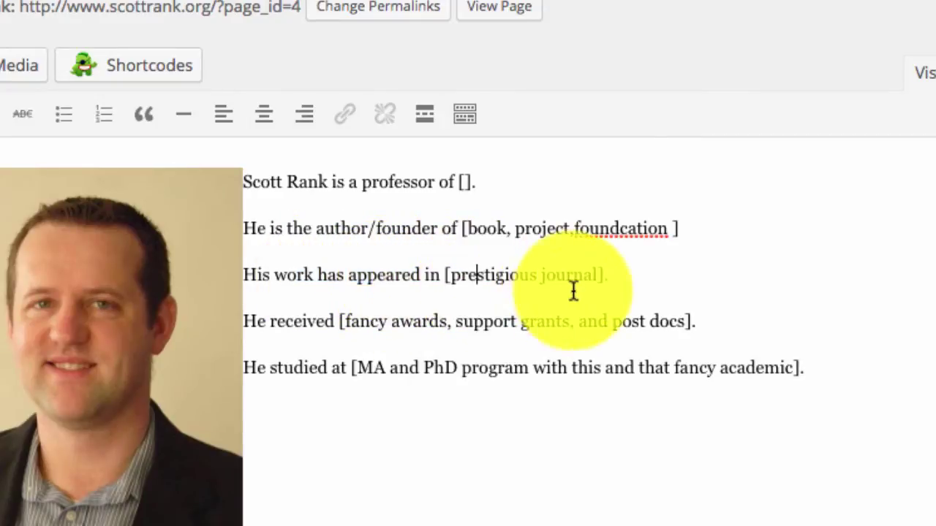
{"action": "left_click_drag", "start_coordinate": [293, 323], "coordinate": [695, 323]}
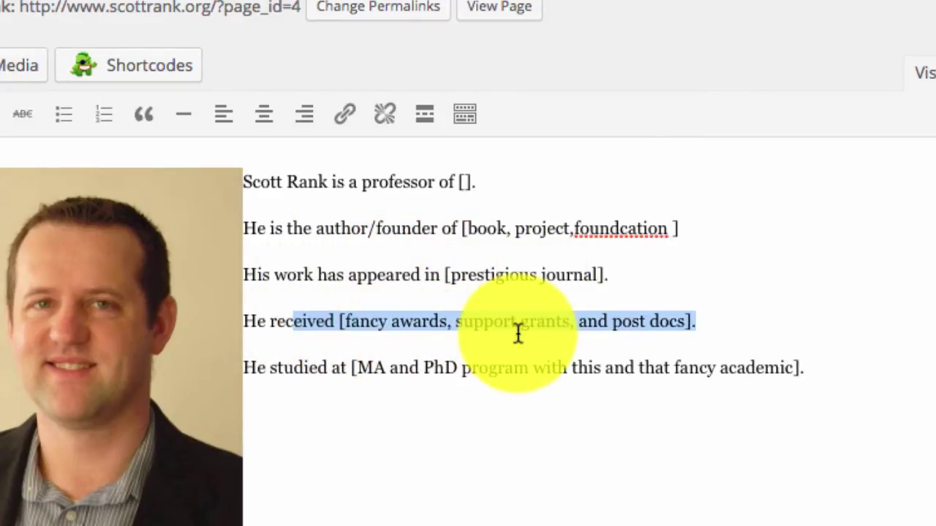
{"action": "left_click", "coordinate": [426, 373]}
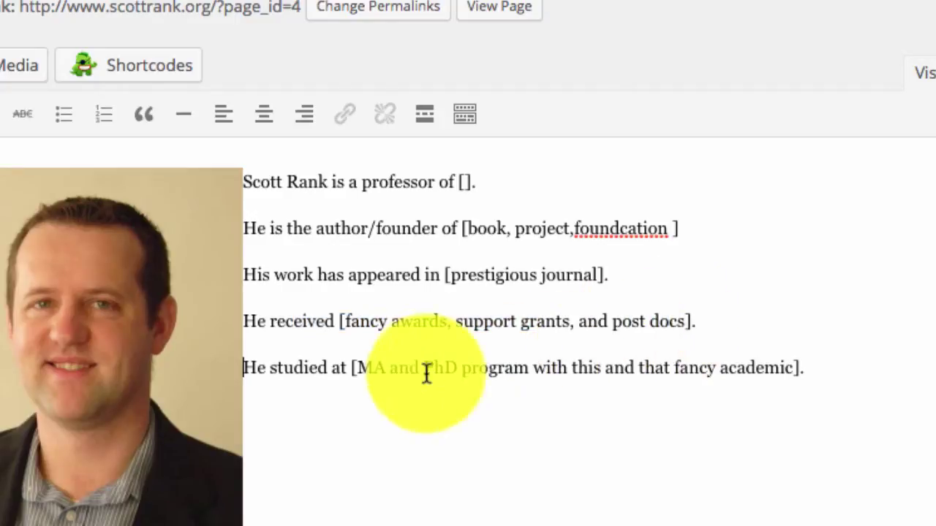
- Undo the accidental move of the degree text, then bring the Writer draft forward
{"action": "left_click_drag", "start_coordinate": [374, 369], "coordinate": [676, 368]}
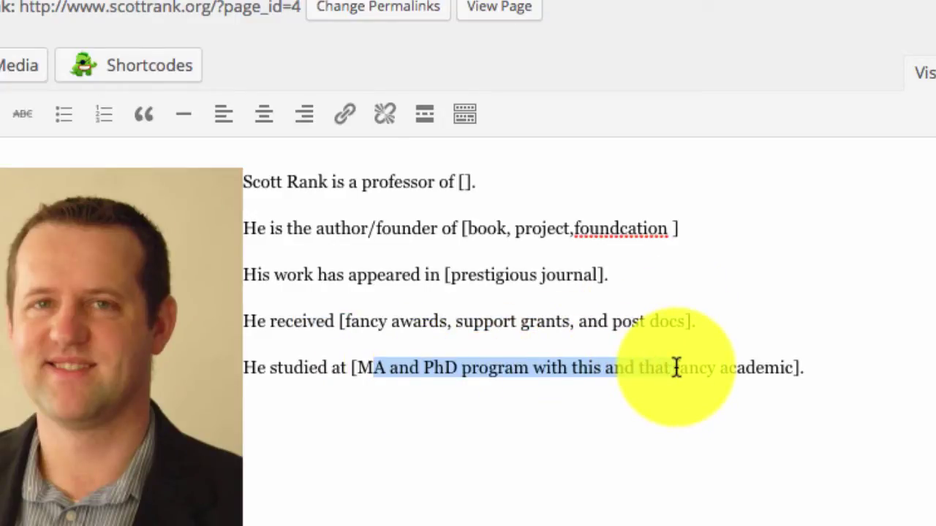
{"action": "left_click_drag", "start_coordinate": [677, 368], "coordinate": [796, 370]}
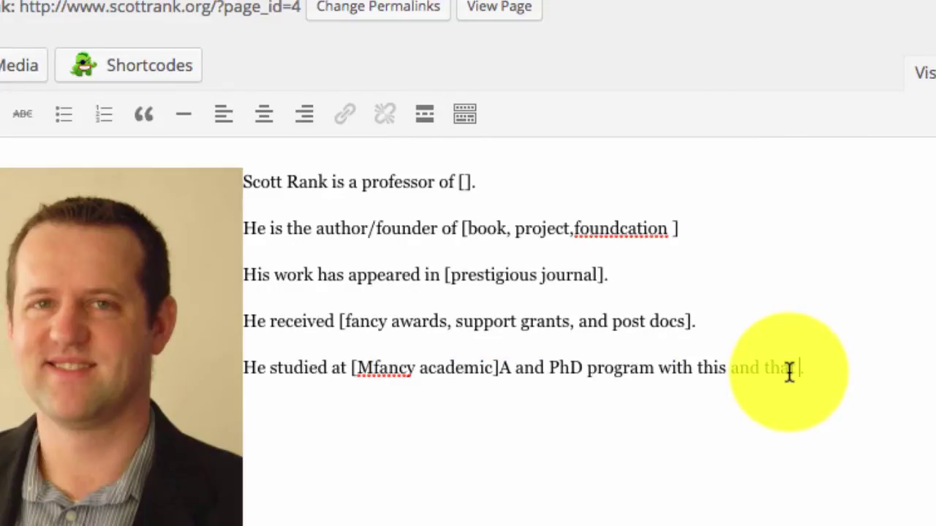
{"action": "key", "text": "ctrl+z"}
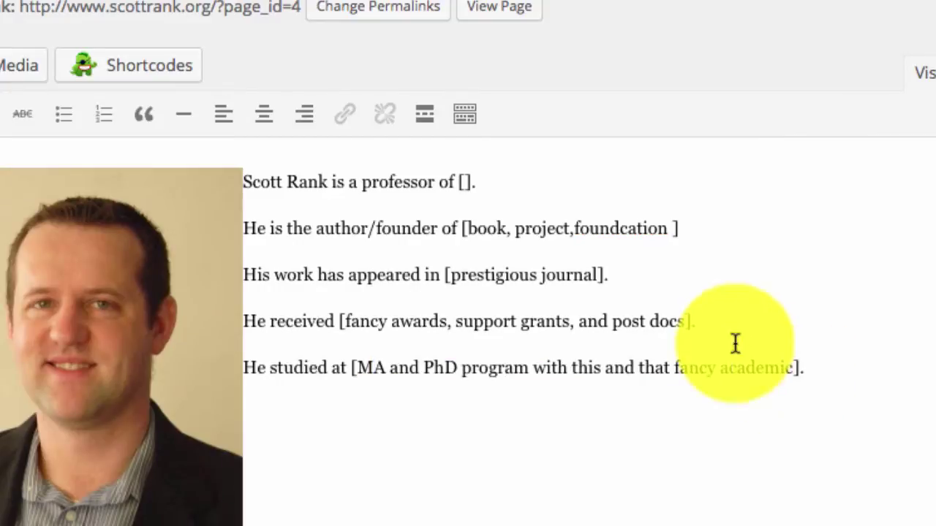
{"action": "left_click", "coordinate": [342, 179]}
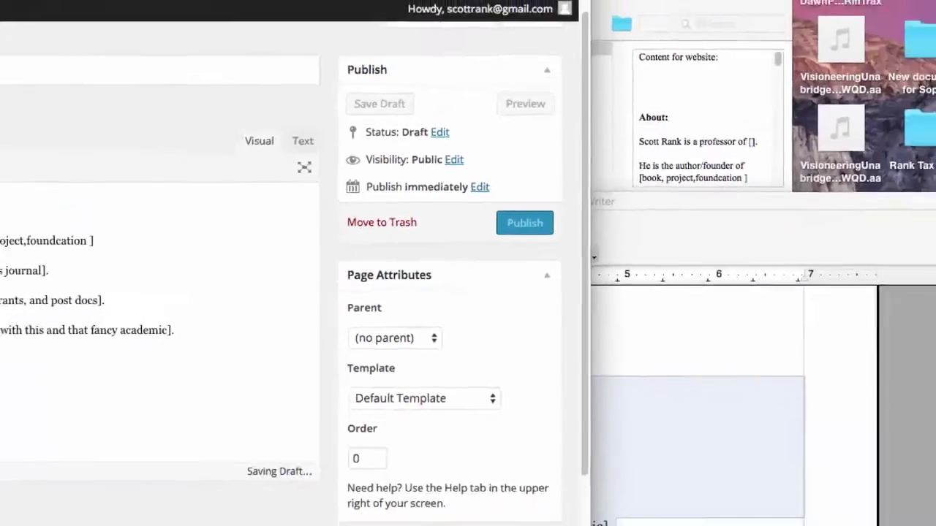
{"action": "left_click", "coordinate": [604, 380]}
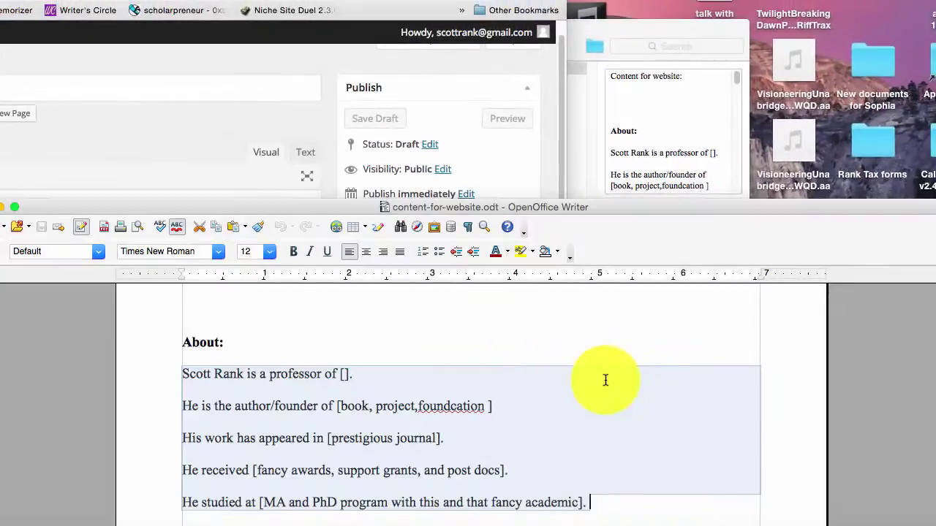
- Pad the draft's bio with Lorem ipsum filler and select the expanded paragraphs
{"action": "key", "text": "super+v"}
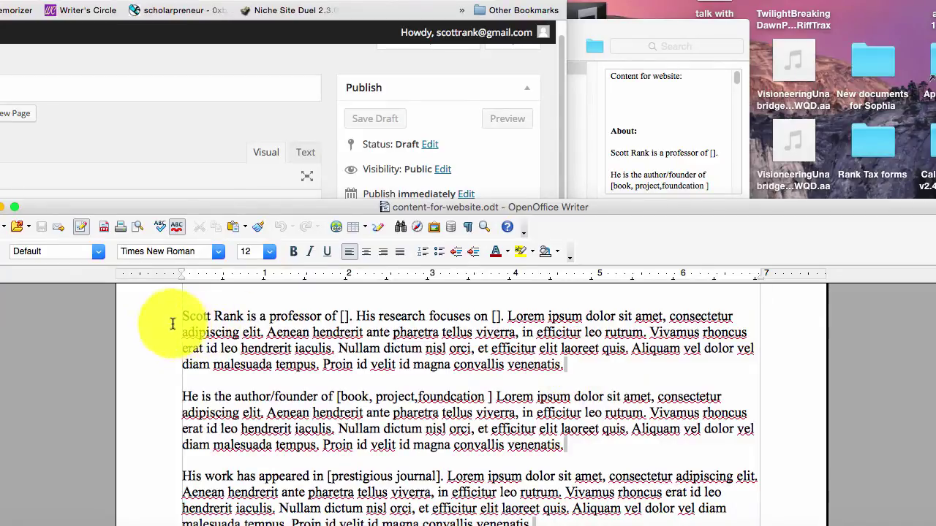
{"action": "left_click_drag", "start_coordinate": [178, 319], "coordinate": [702, 425]}
{"action": "scroll", "coordinate": [355, 443], "scroll_direction": "down", "scroll_amount": 5}
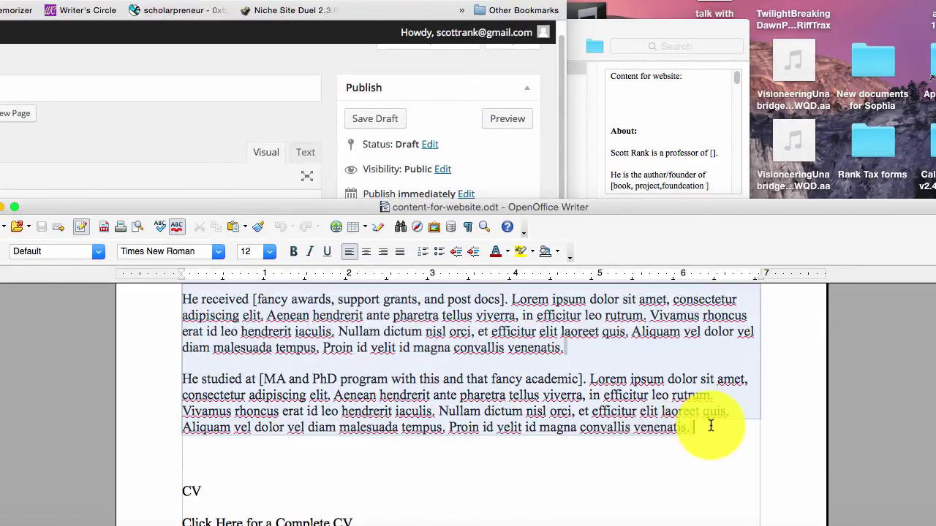
- Replace the page's bio text with the padded paragraphs and publish the page
{"action": "left_click", "coordinate": [246, 93]}
{"action": "left_click", "coordinate": [188, 3]}
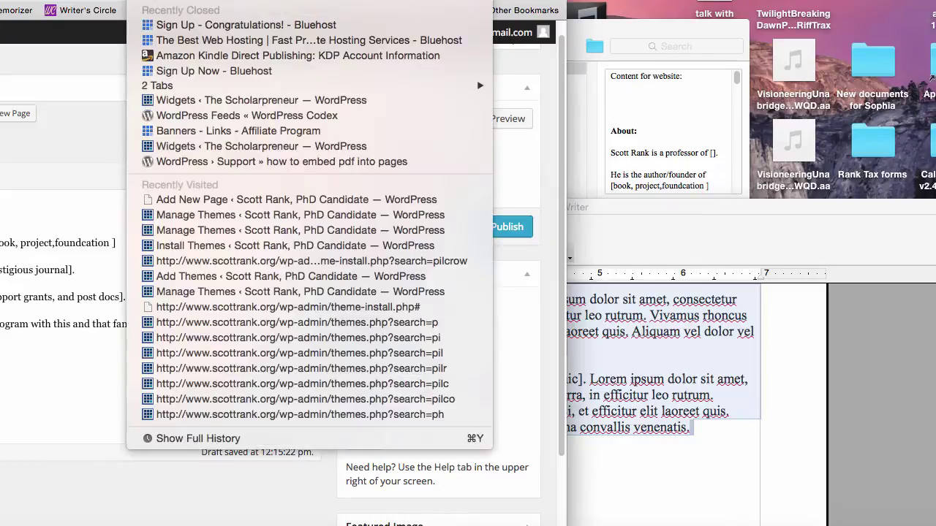
{"action": "key", "text": "Escape"}
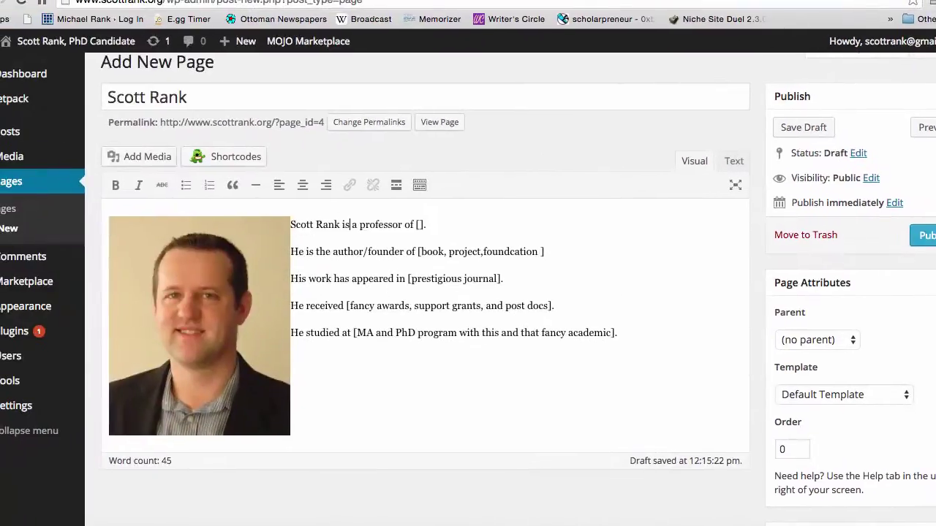
{"action": "left_click_drag", "start_coordinate": [633, 344], "coordinate": [289, 232]}
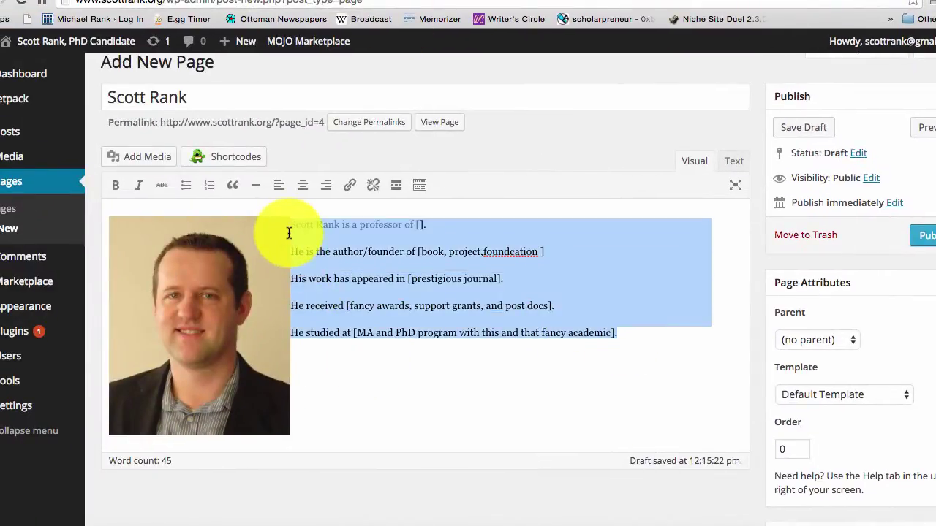
{"action": "key", "text": "ctrl+v"}
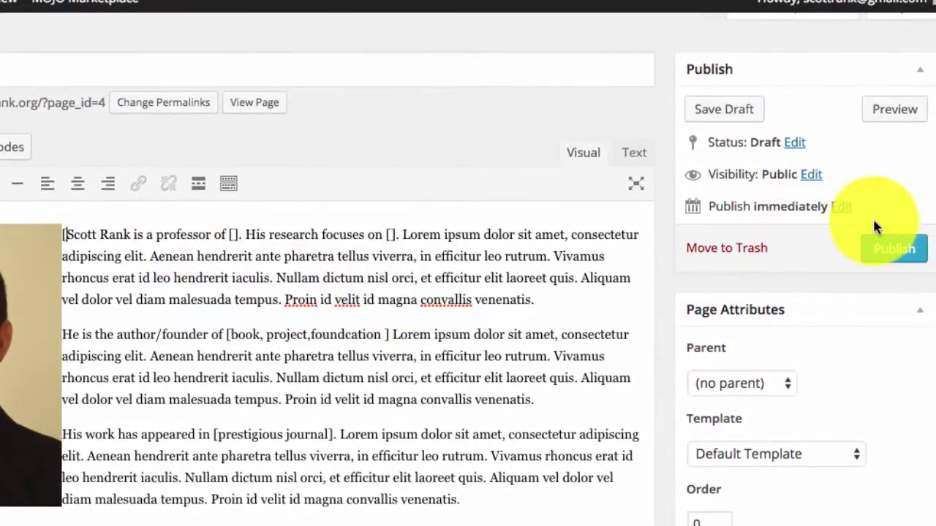
{"action": "left_click", "coordinate": [888, 249]}
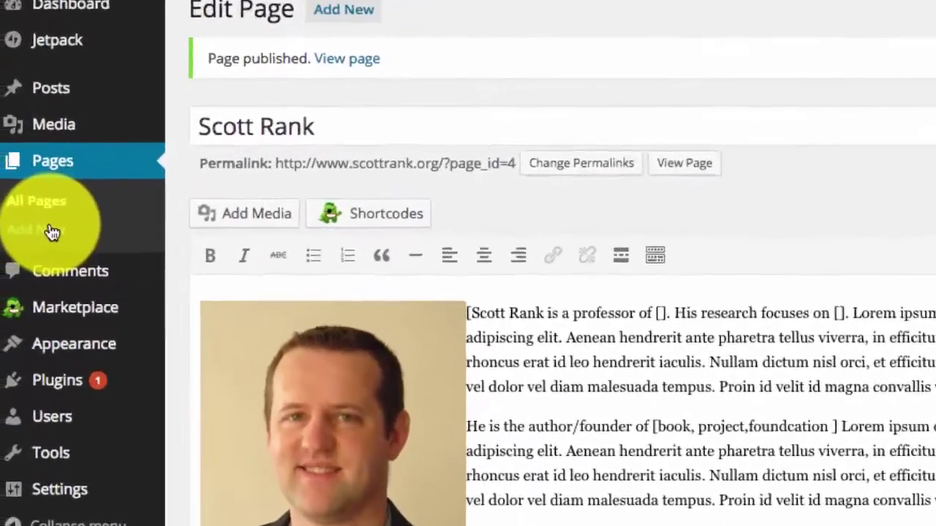
- Start a new page titled 'CV', then open the CV document in Writer and select all its text
{"action": "left_click", "coordinate": [11, 230]}
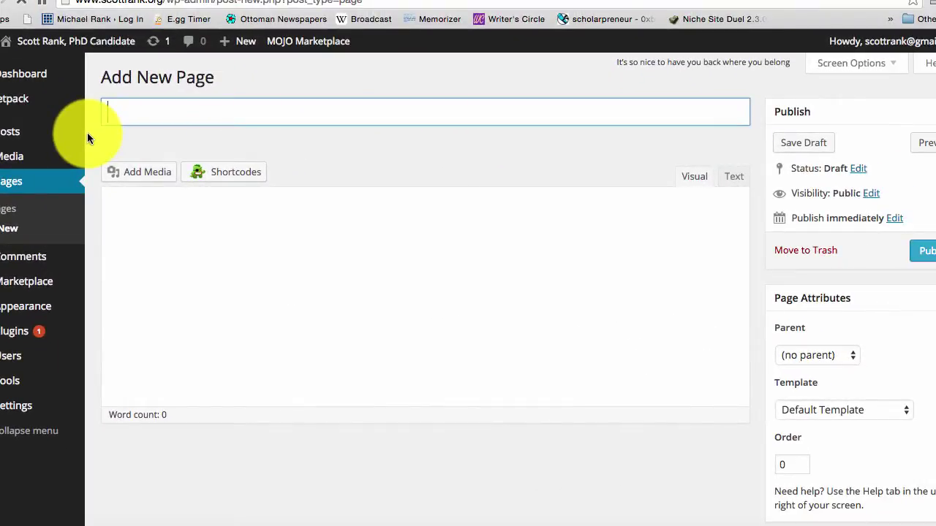
{"action": "type", "text": "CV"}
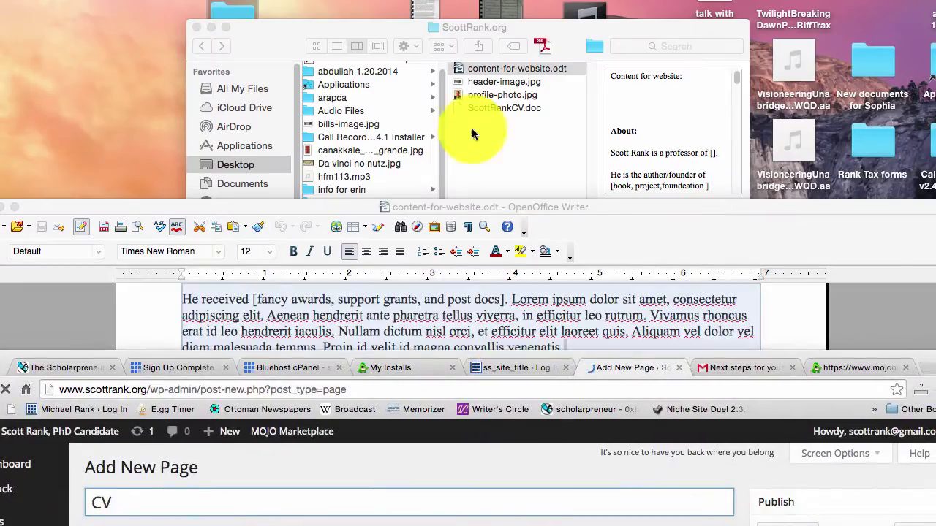
{"action": "left_click", "coordinate": [494, 158]}
{"action": "double_click", "coordinate": [488, 107]}
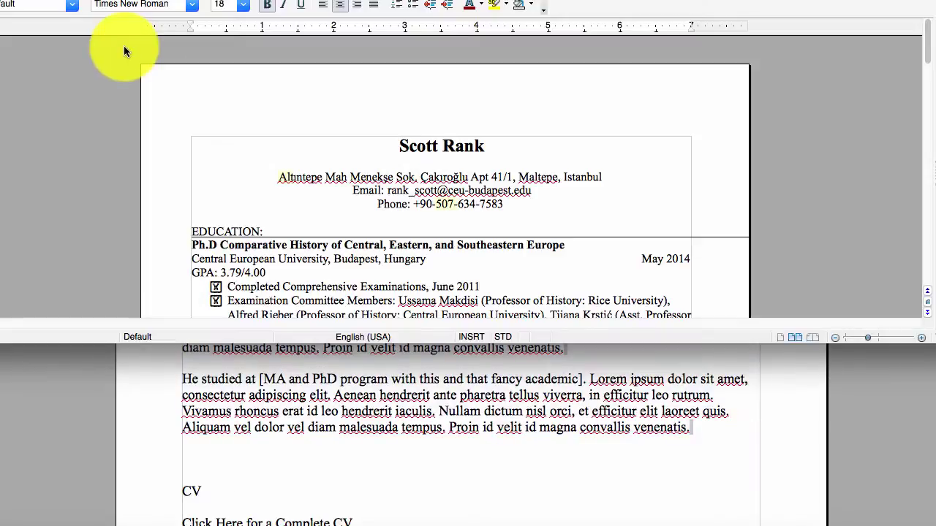
{"action": "key", "text": "ctrl+a"}
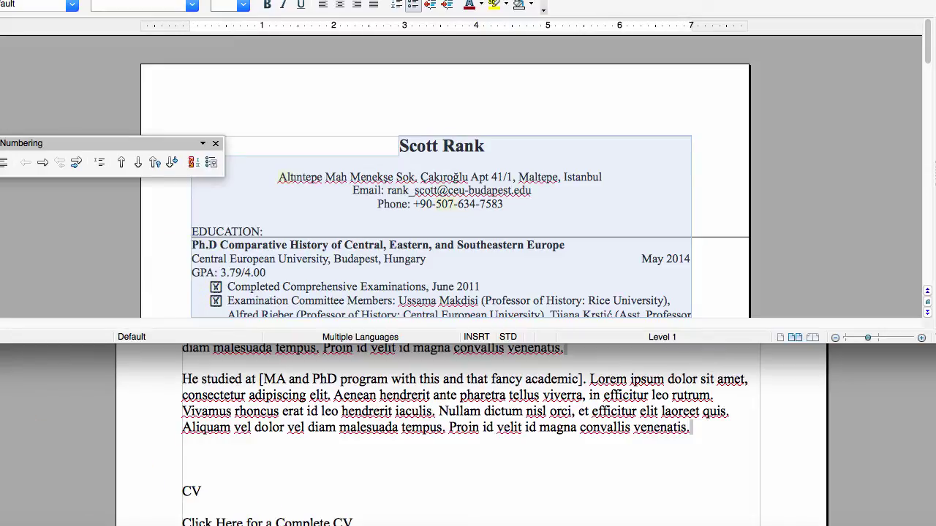
{"action": "left_click", "coordinate": [139, 380]}
{"action": "left_click_drag", "start_coordinate": [115, 202], "coordinate": [428, 144]}
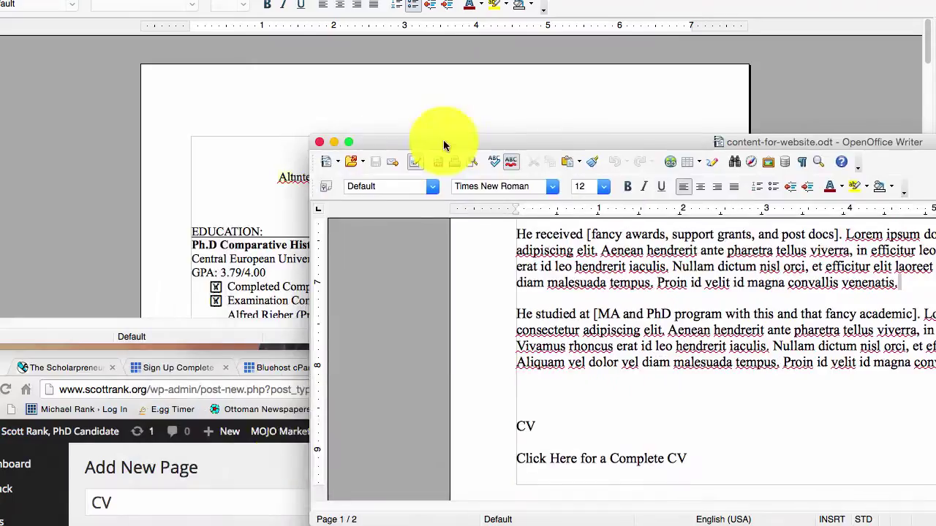
- Paste the copied CV text into the CV page body
{"action": "left_click", "coordinate": [272, 510]}
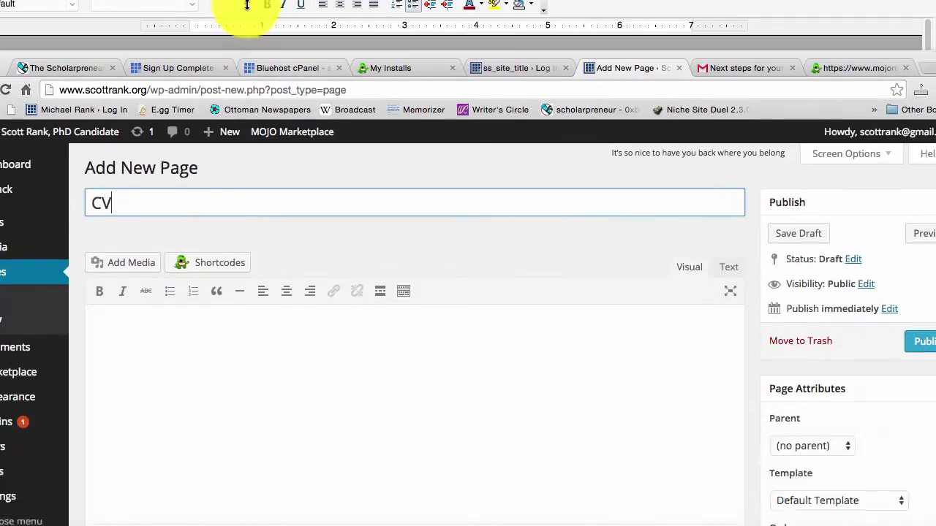
{"action": "left_click", "coordinate": [157, 266]}
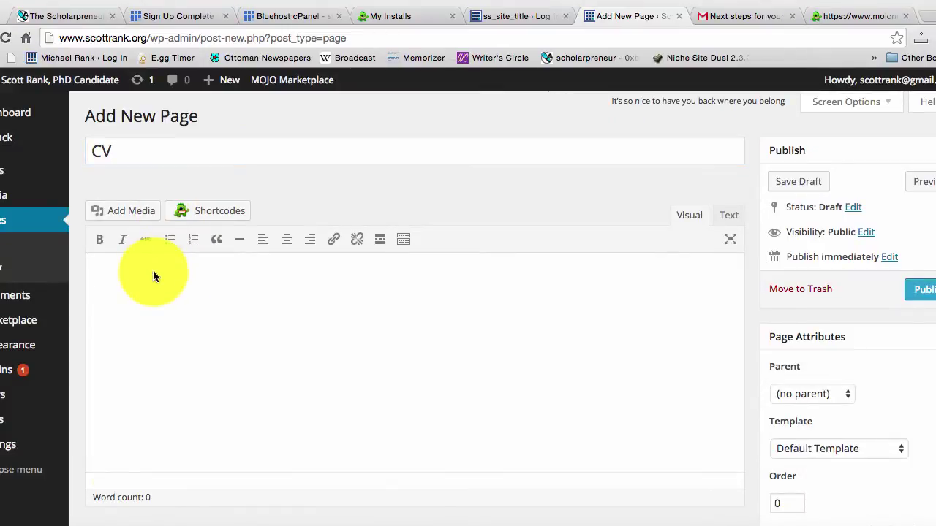
{"action": "key", "text": "super+v"}
{"action": "key", "text": "super+a"}
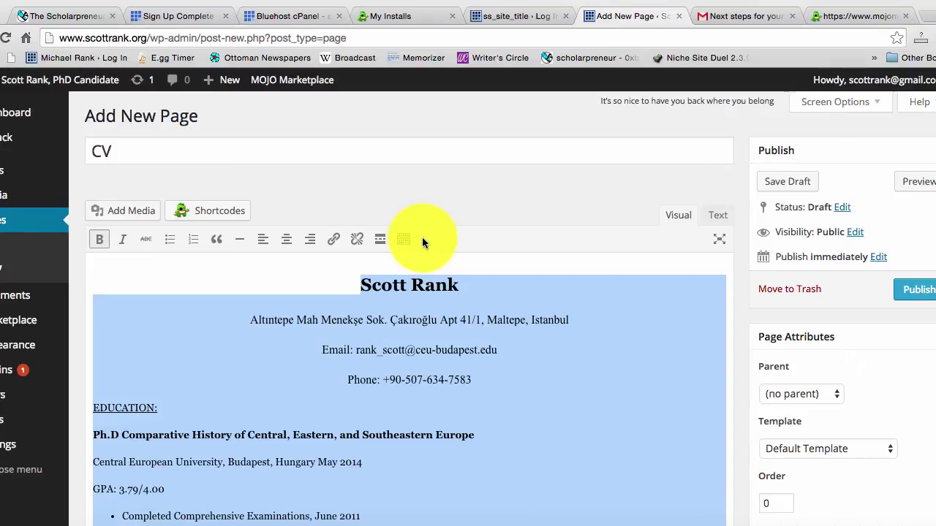
{"action": "left_click", "coordinate": [443, 238]}
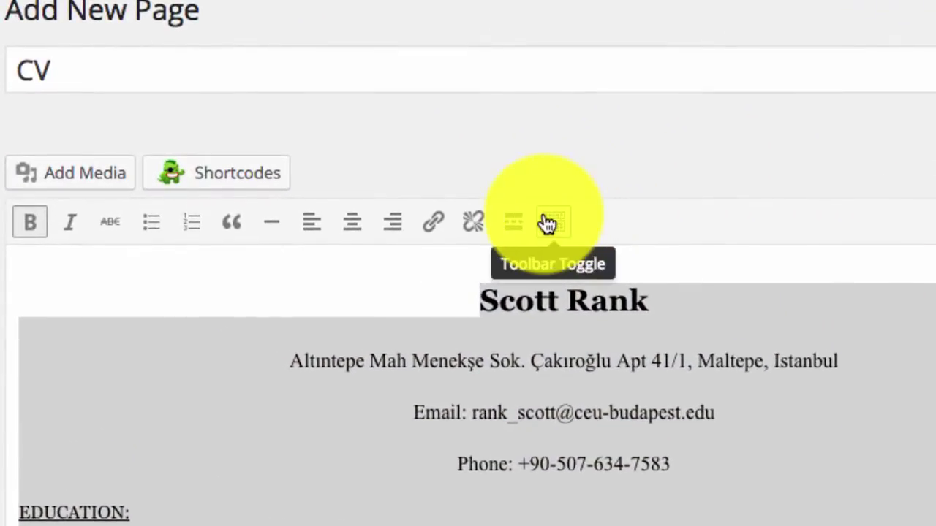
- Clear formatting from the entire pasted CV and publish the page
{"action": "triple_click", "coordinate": [871, 308]}
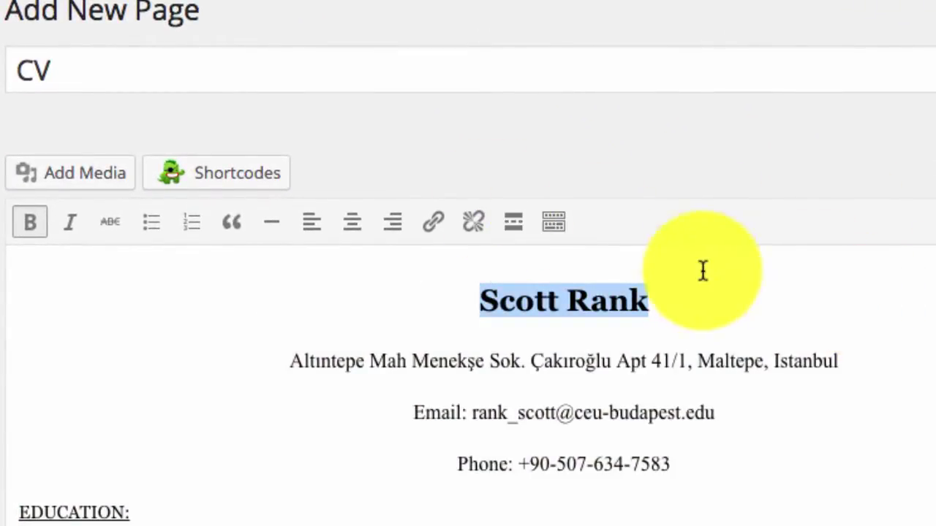
{"action": "left_click", "coordinate": [554, 222]}
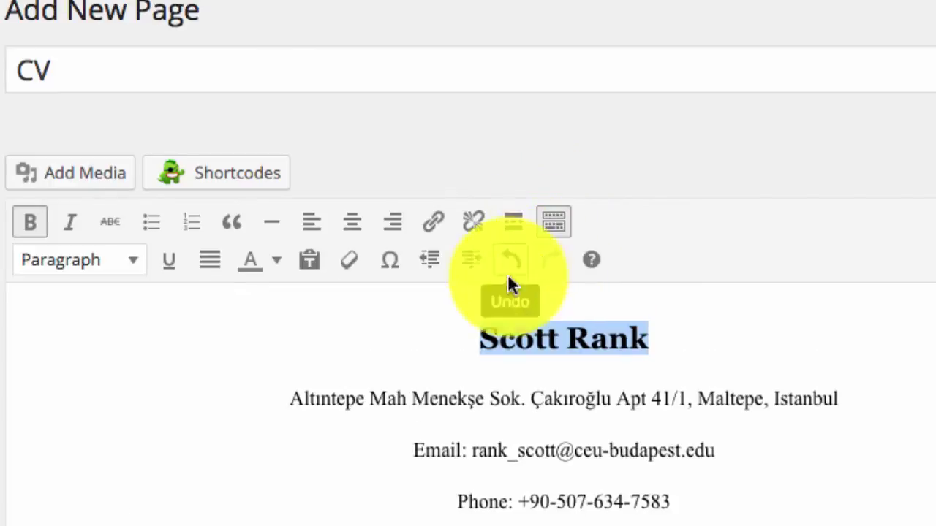
{"action": "key", "text": "ctrl+shift+End"}
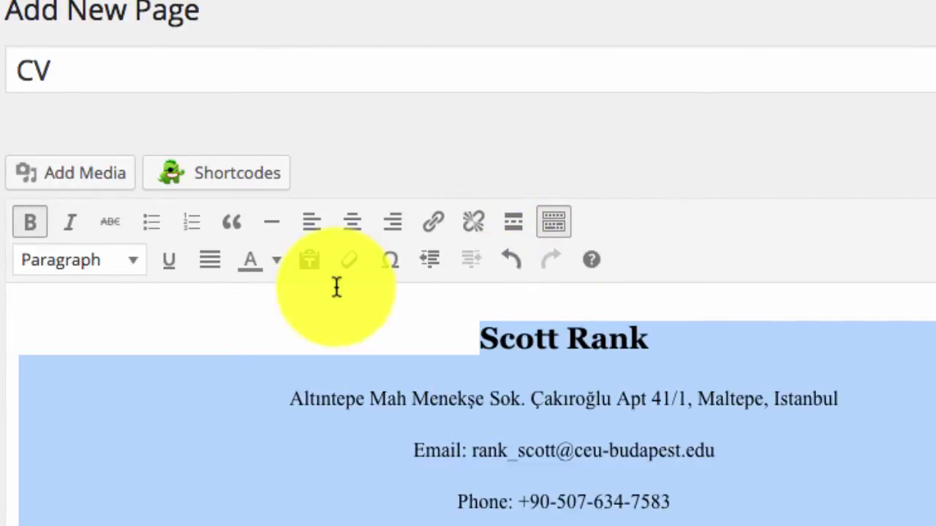
{"action": "left_click", "coordinate": [351, 264]}
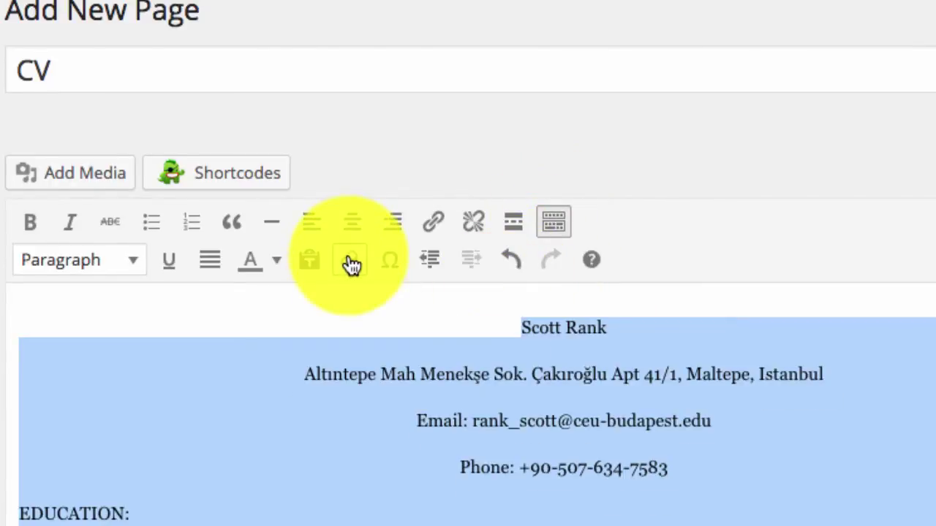
{"action": "left_click", "coordinate": [416, 426]}
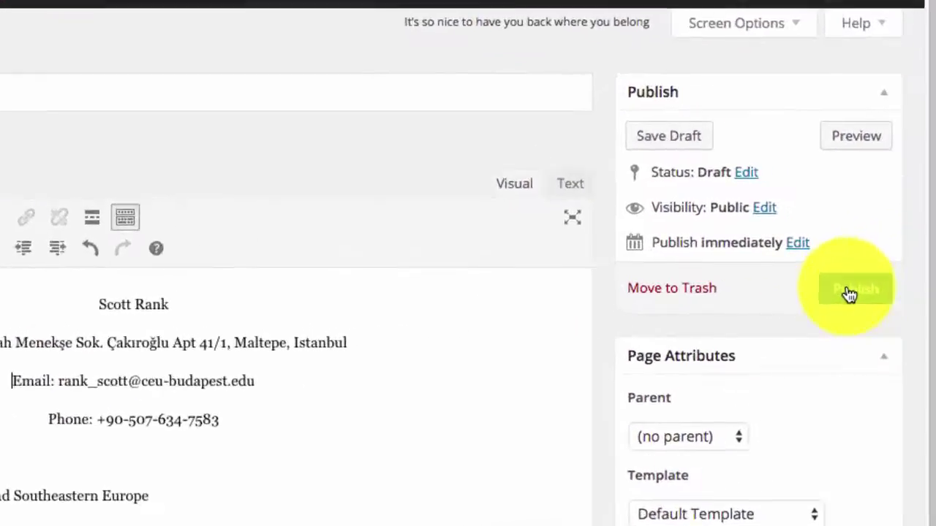
{"action": "left_click", "coordinate": [849, 292]}
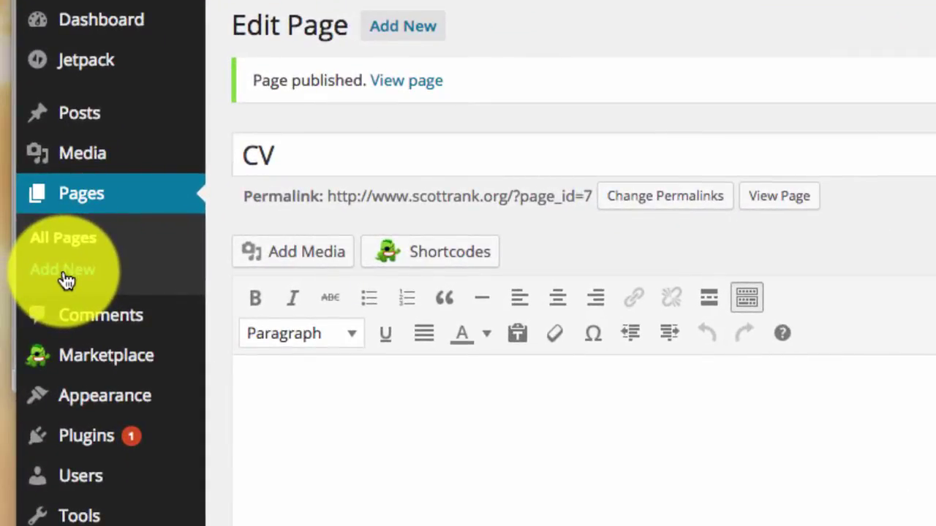
- Title a new page 'Contact' and select the contact block in content-for-website.odt
{"action": "left_click", "coordinate": [66, 282]}
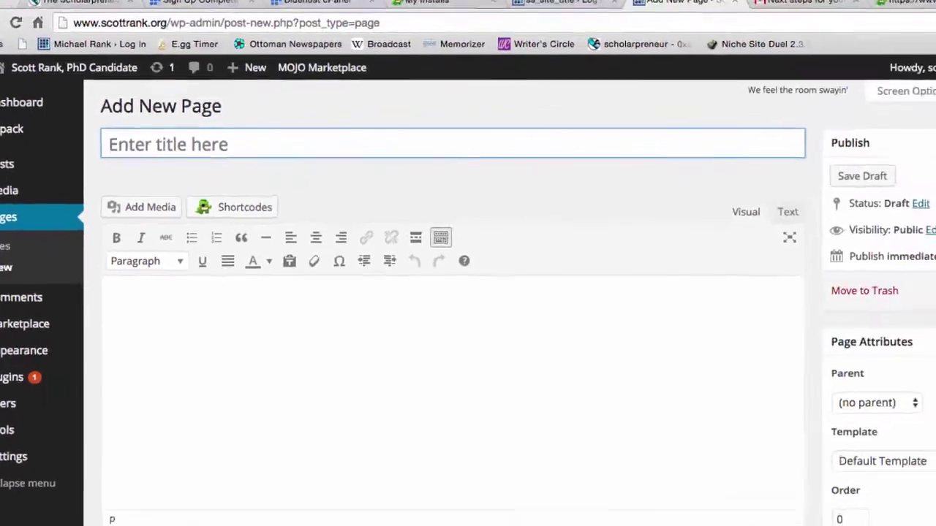
{"action": "type", "text": "Contact"}
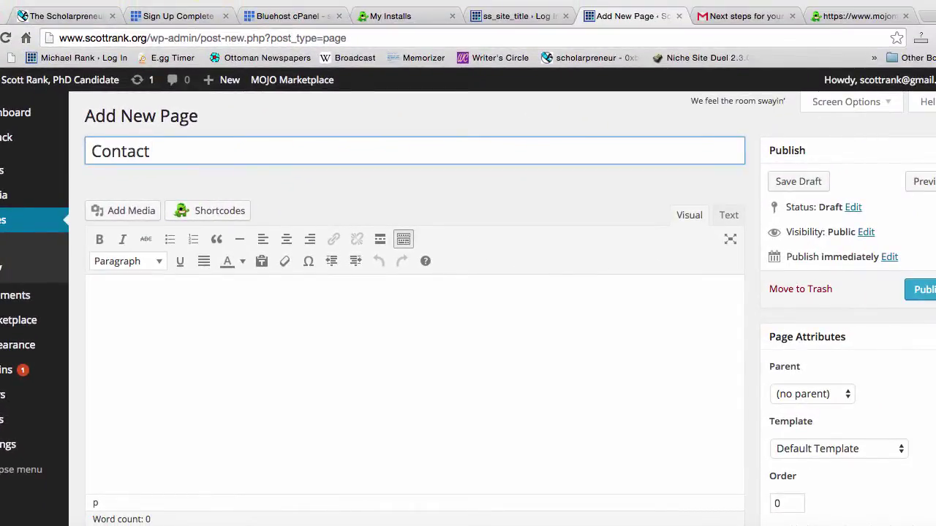
{"action": "key", "text": "super+Tab"}
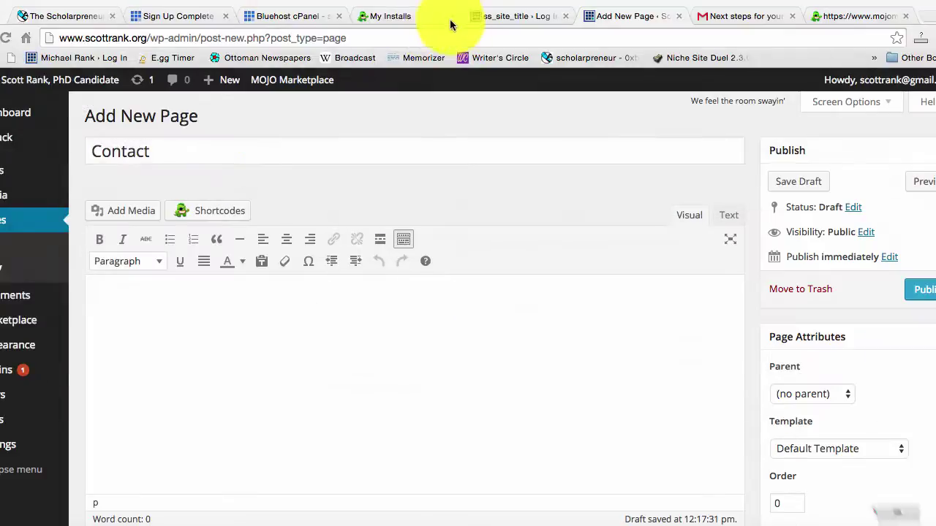
{"action": "key", "text": "super+Tab"}
{"action": "scroll", "coordinate": [619, 307], "scroll_direction": "down", "scroll_amount": 5}
{"action": "scroll", "coordinate": [619, 307], "scroll_direction": "down", "scroll_amount": 5}
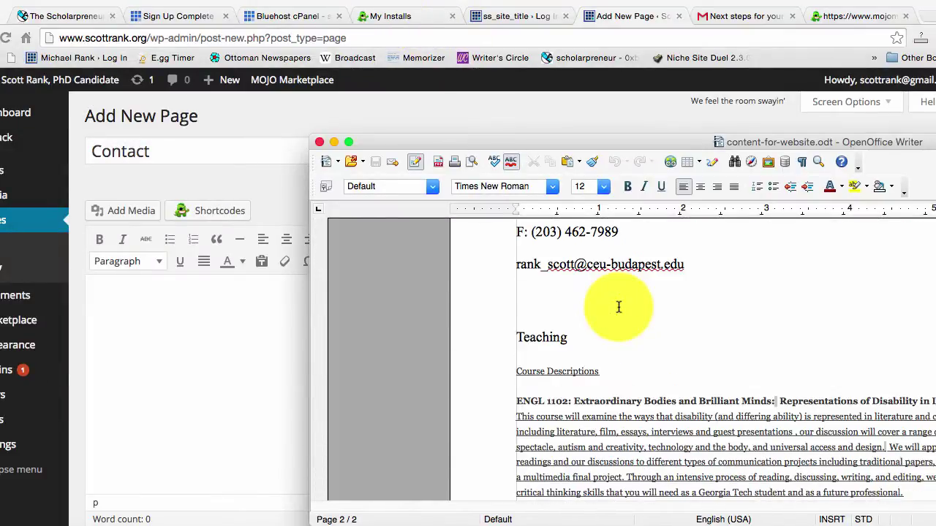
{"action": "scroll", "coordinate": [618, 307], "scroll_direction": "up", "scroll_amount": 3}
{"action": "left_click_drag", "start_coordinate": [665, 380], "coordinate": [507, 304]}
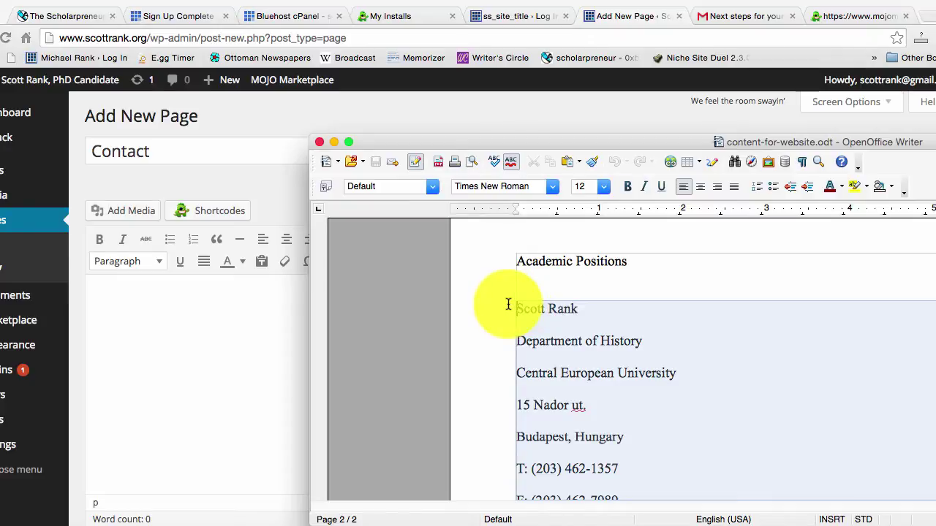
- Paste the contact details into the Contact page body and publish it
{"action": "left_click", "coordinate": [175, 343]}
{"action": "left_click", "coordinate": [169, 313]}
{"action": "key", "text": "super+v"}
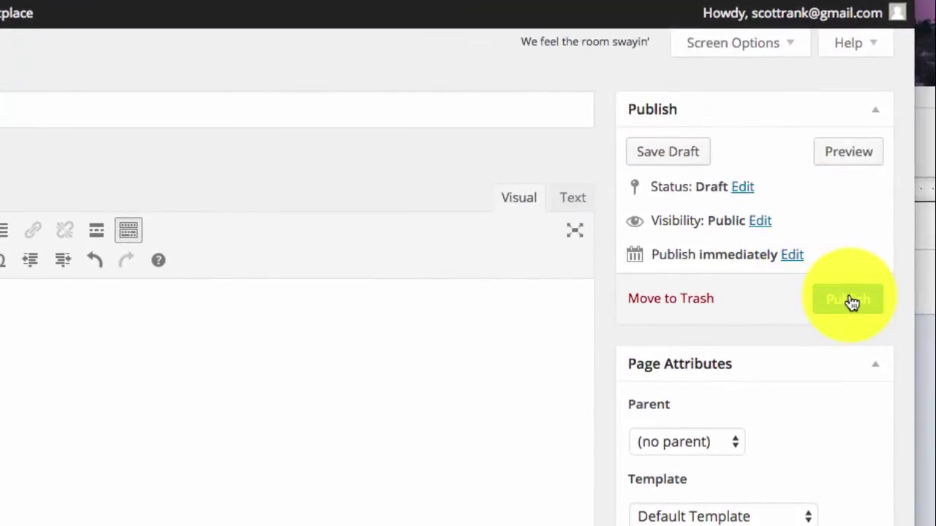
{"action": "left_click", "coordinate": [850, 300]}
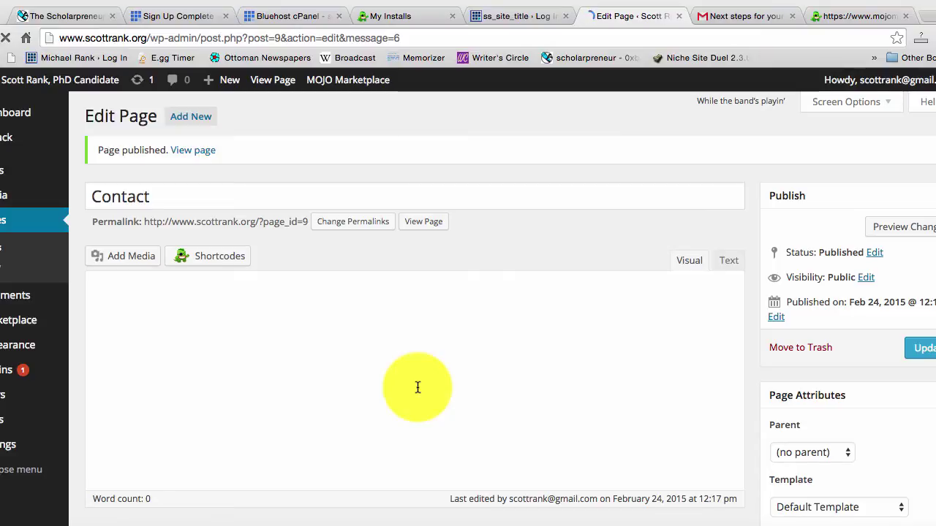
- Set Pilcrow's default layout to Full-Width, No Sidebar in Theme Options and save
{"action": "mouse_move", "coordinate": [25, 356]}
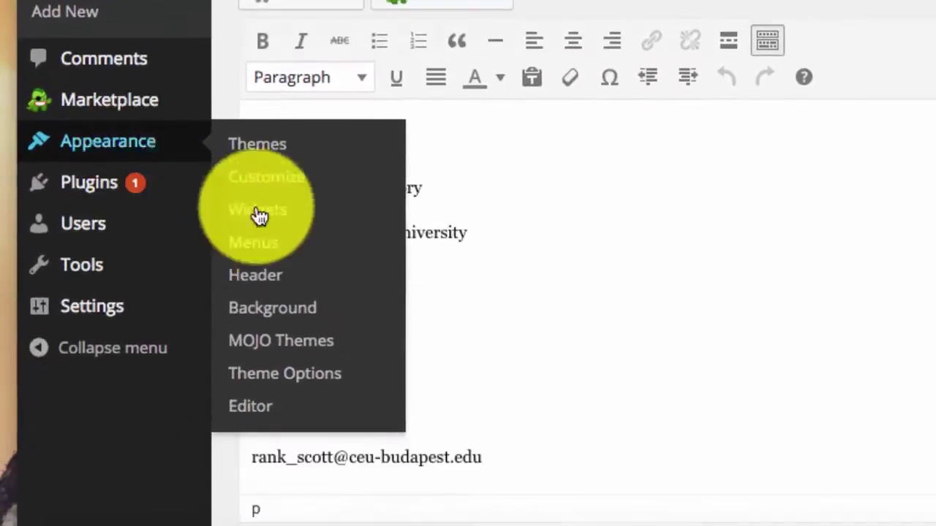
{"action": "left_click", "coordinate": [298, 378]}
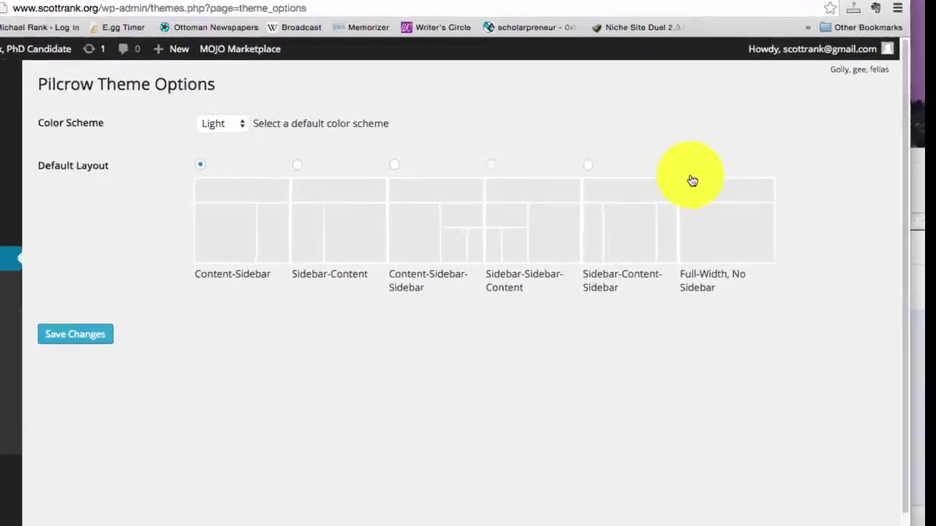
{"action": "left_click", "coordinate": [689, 168]}
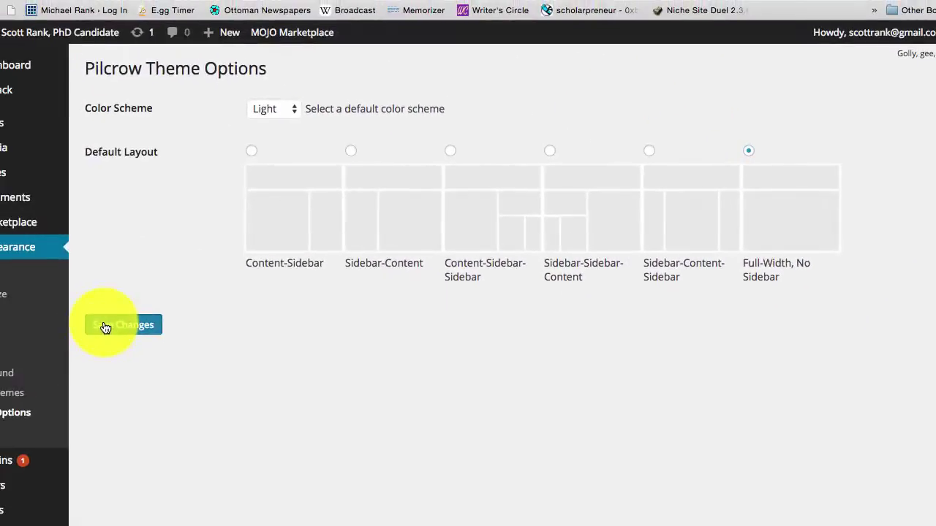
{"action": "left_click", "coordinate": [105, 328]}
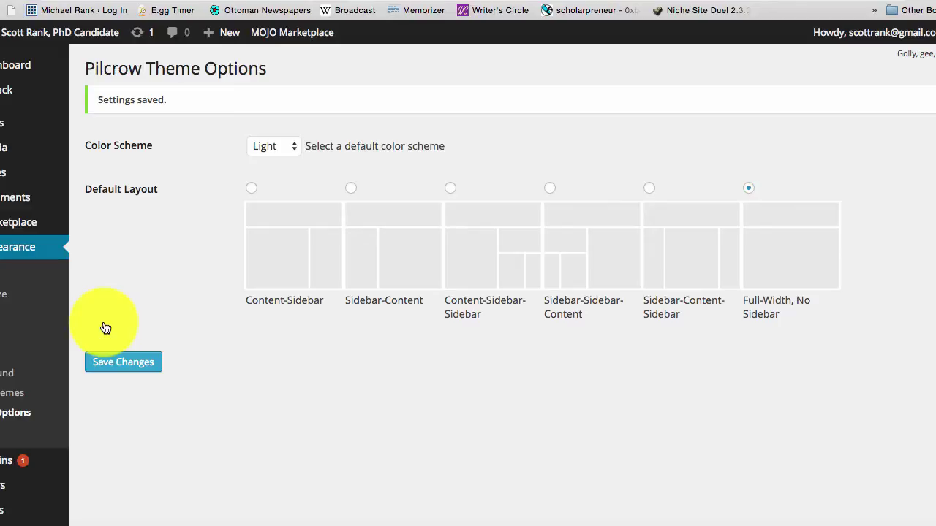
{"action": "left_click", "coordinate": [125, 361]}
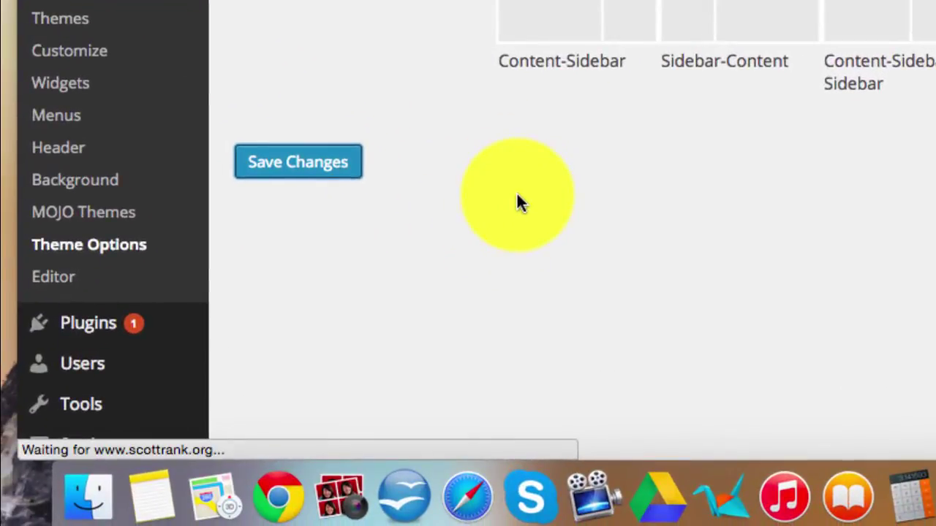
- Search plugins for 'wp post date remover', then install and activate WP Date Remover
{"action": "mouse_move", "coordinate": [100, 329]}
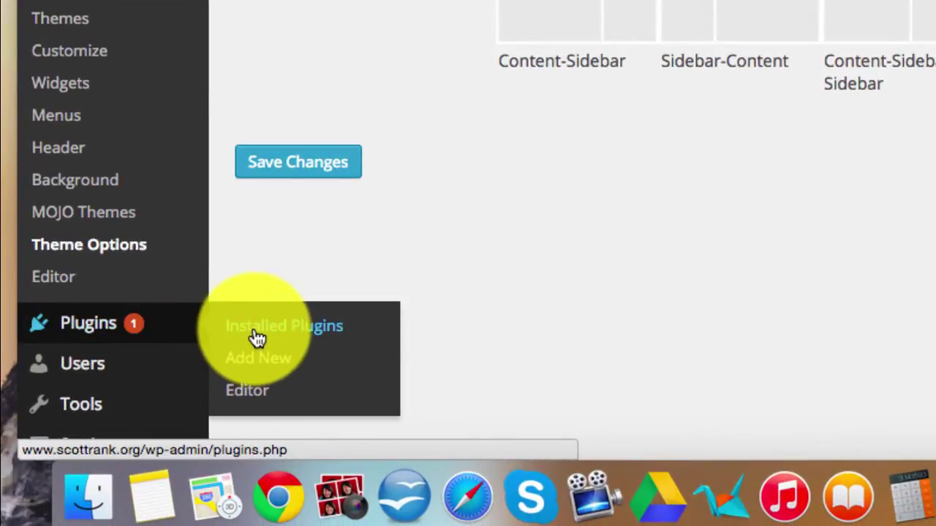
{"action": "left_click", "coordinate": [279, 368]}
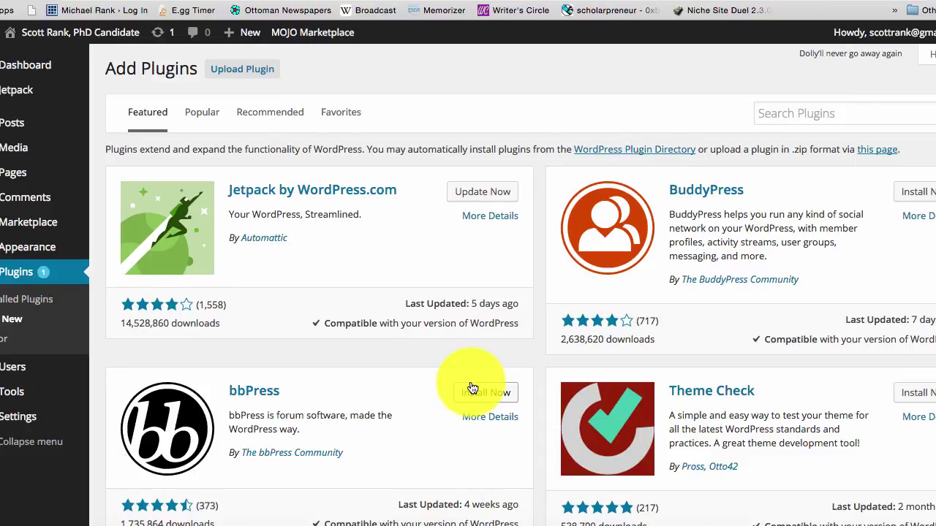
{"action": "left_click", "coordinate": [775, 115]}
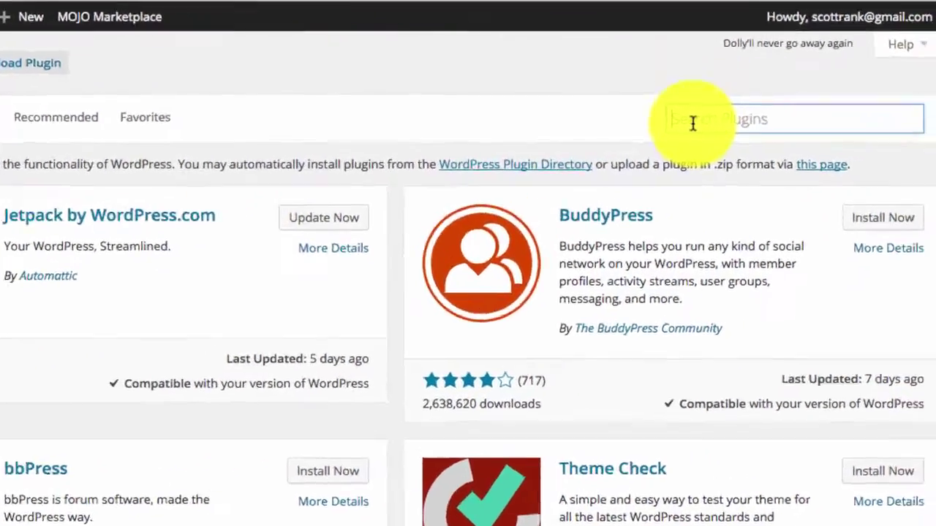
{"action": "type", "text": "wp post"}
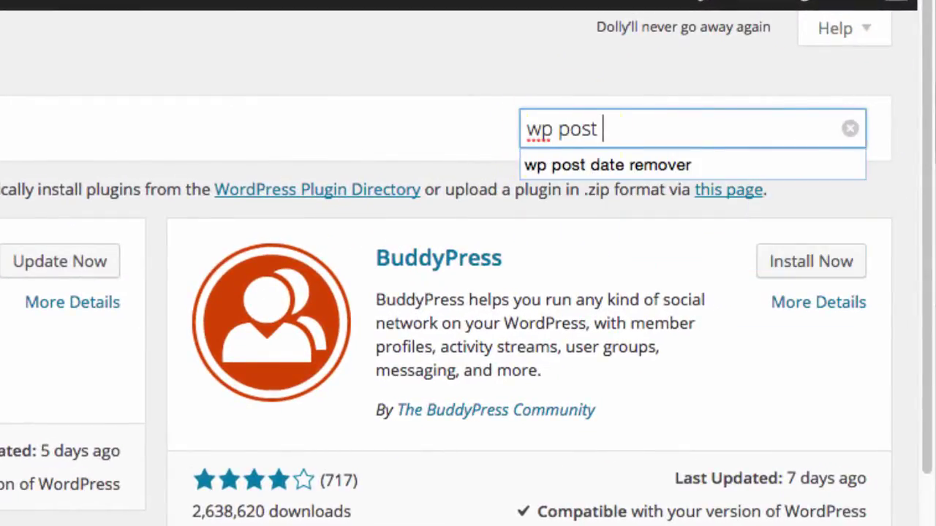
{"action": "left_click", "coordinate": [717, 165]}
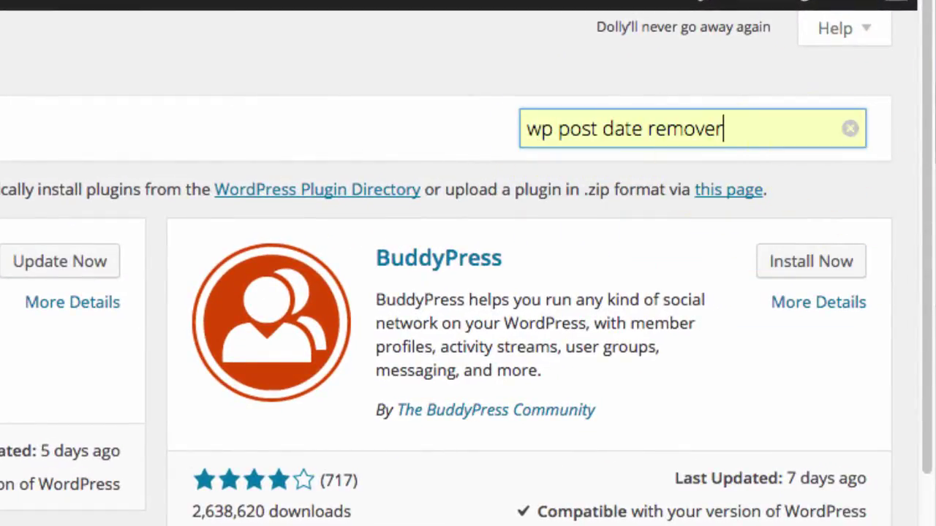
{"action": "key", "text": "Return"}
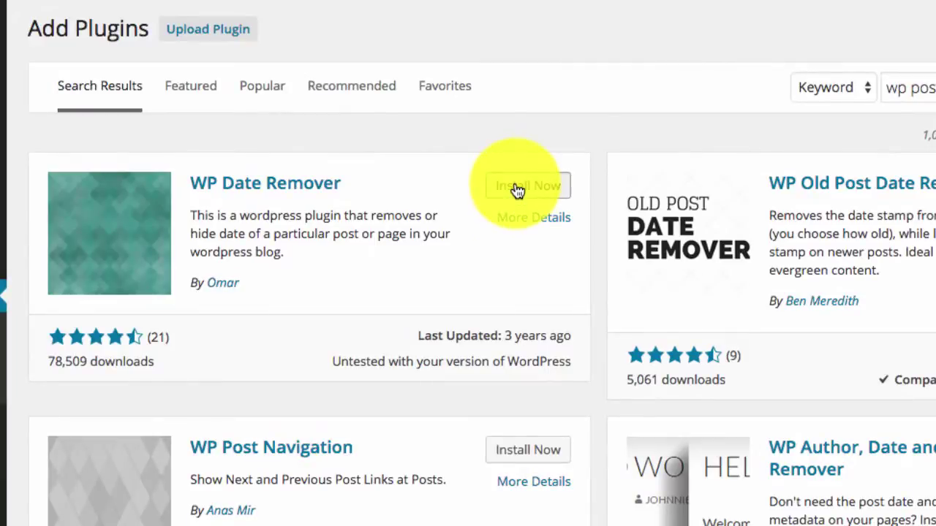
{"action": "left_click", "coordinate": [517, 189]}
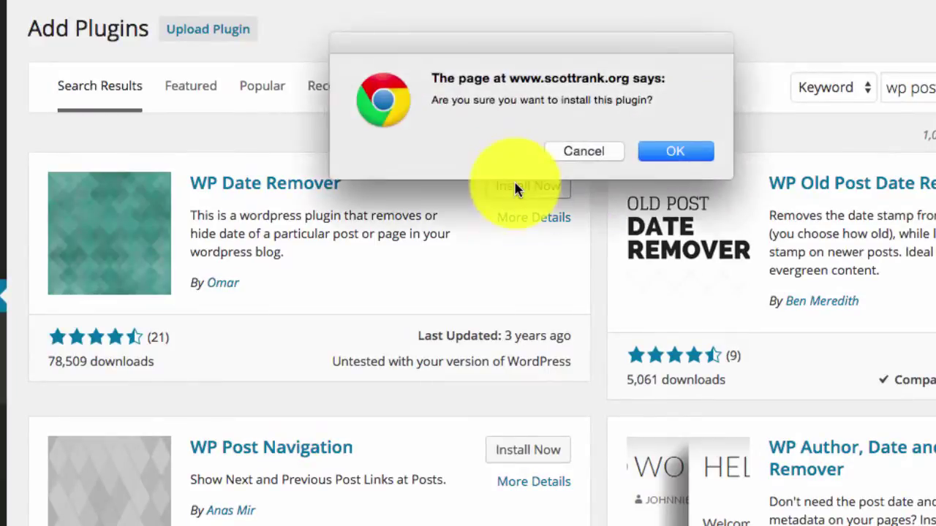
{"action": "left_click", "coordinate": [674, 152]}
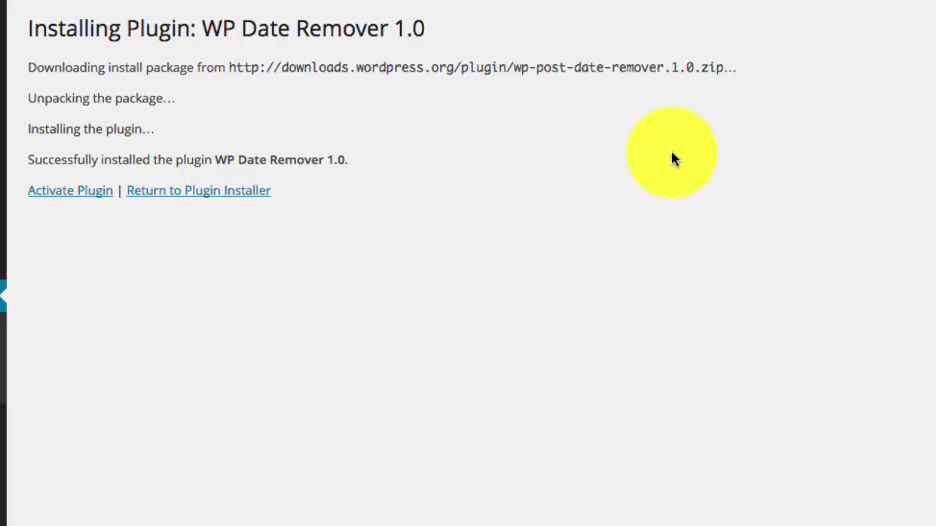
{"action": "left_click", "coordinate": [96, 193]}
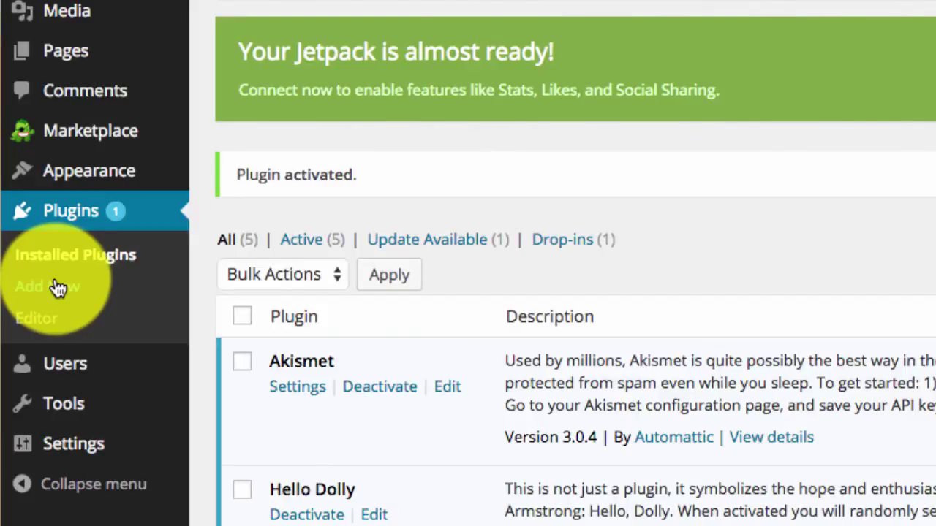
- Search plugins for 'no page comments', then install and activate No Page Comment
{"action": "left_click", "coordinate": [58, 288]}
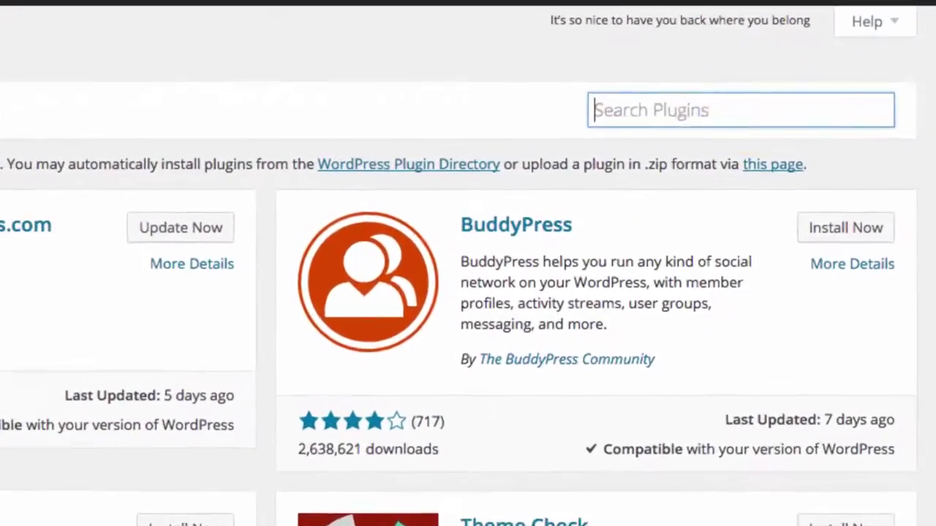
{"action": "type", "text": "no"}
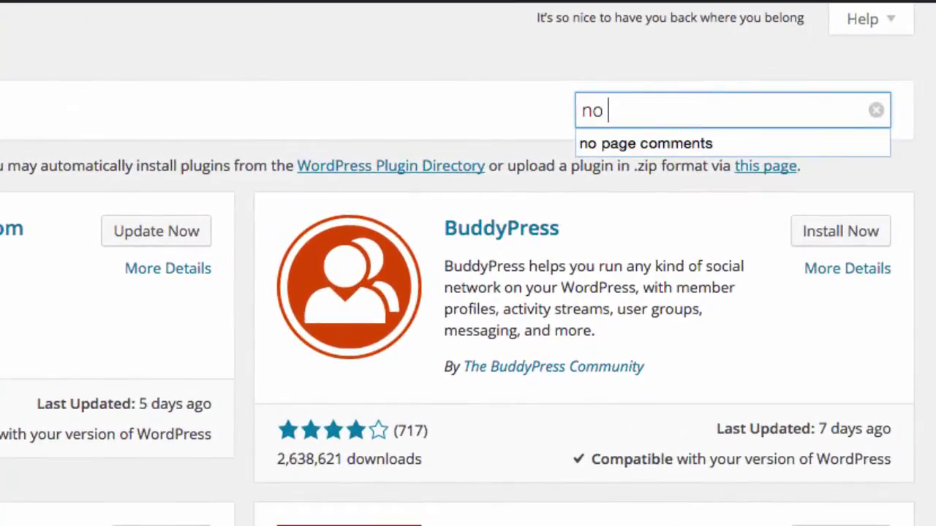
{"action": "left_click", "coordinate": [754, 146]}
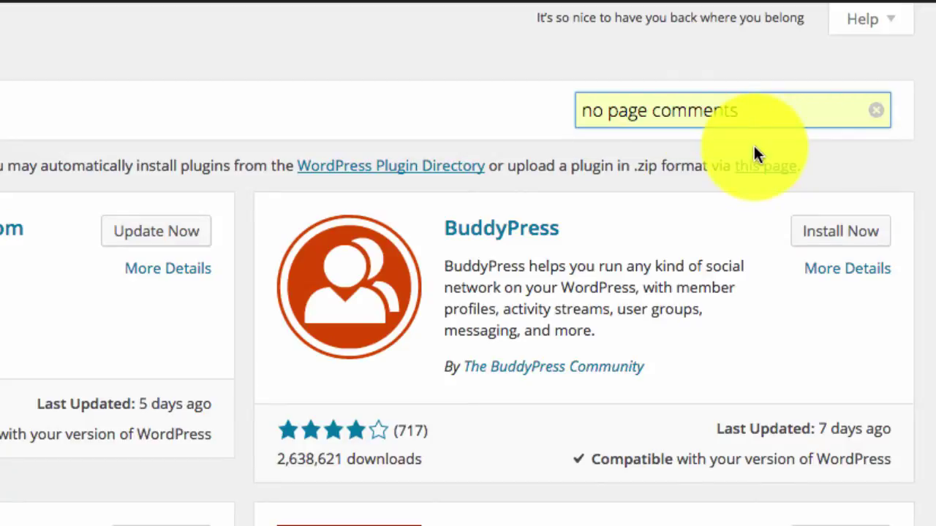
{"action": "key", "text": "Return"}
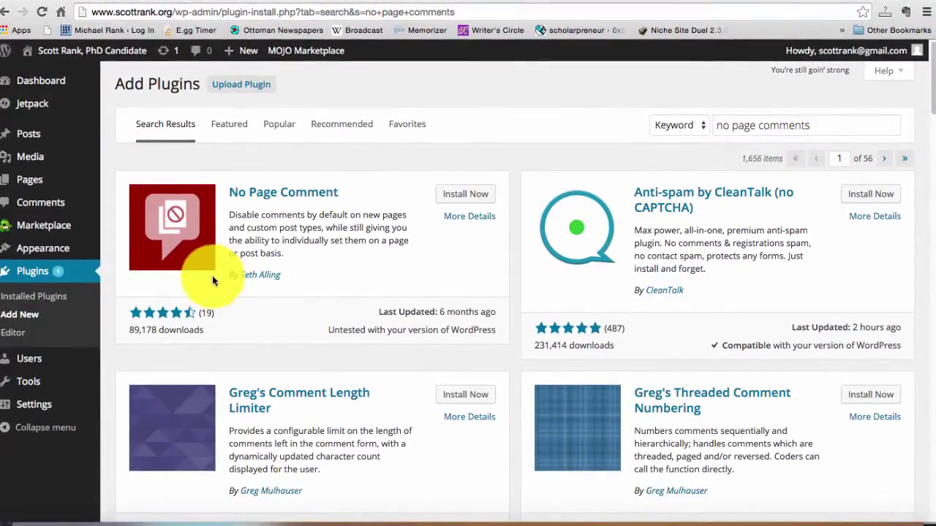
{"action": "left_click", "coordinate": [465, 193]}
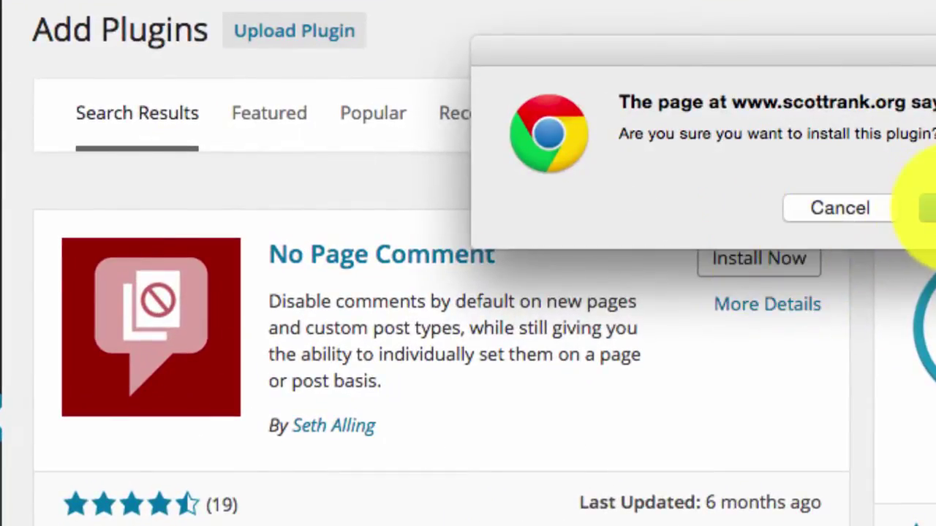
{"action": "left_click", "coordinate": [926, 209]}
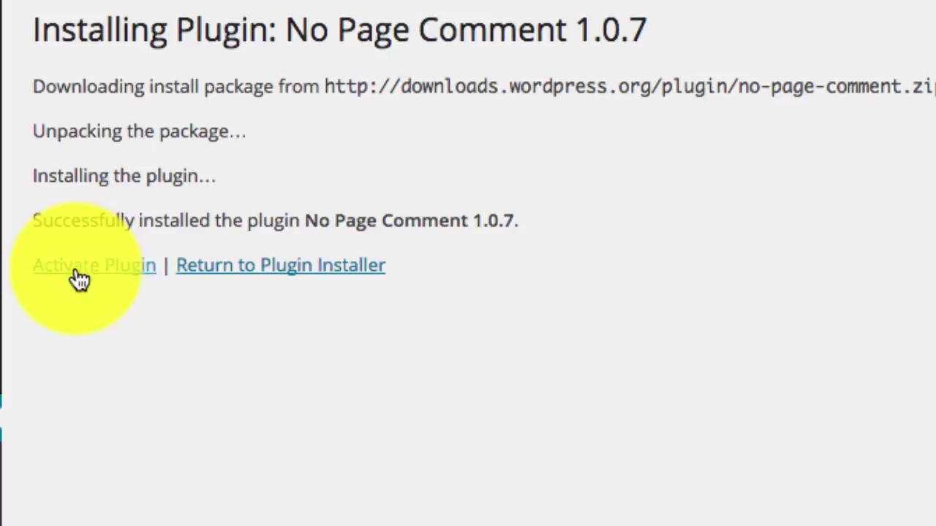
{"action": "left_click", "coordinate": [78, 279]}
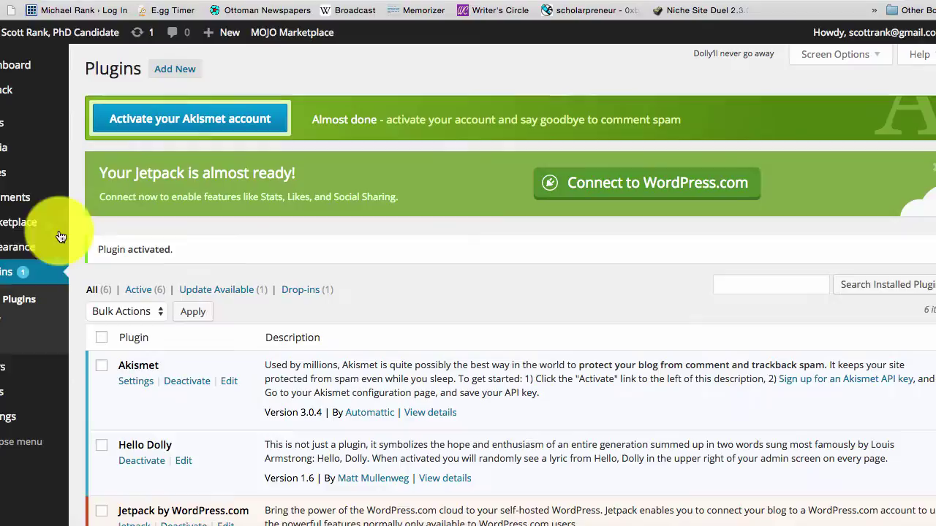
{"action": "mouse_move", "coordinate": [6, 425]}
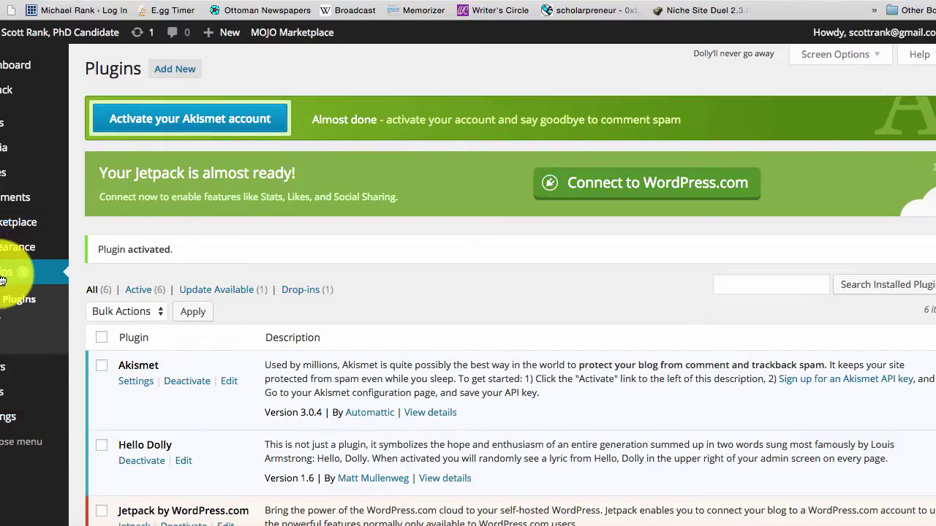
- In No Page Comment settings, untick trackbacks for new pages and close comments on all existing posts
{"action": "mouse_move", "coordinate": [7, 422]}
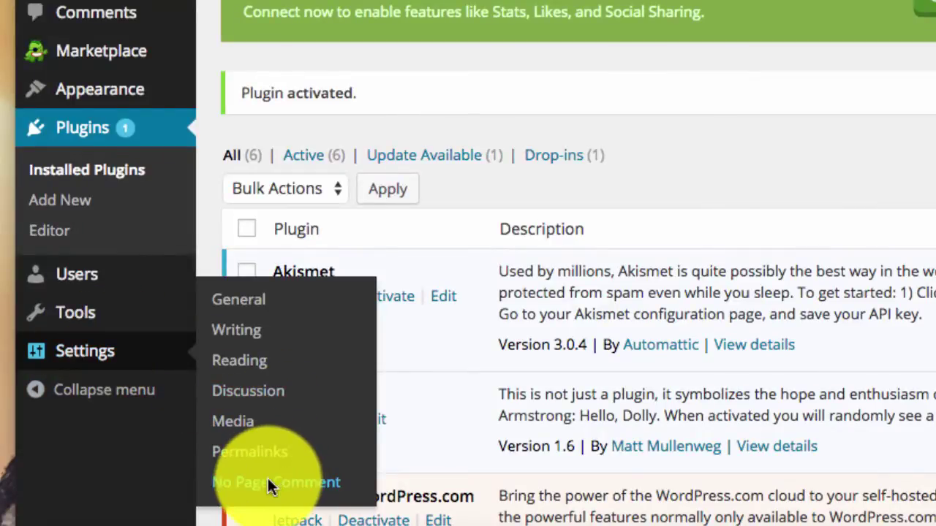
{"action": "left_click", "coordinate": [267, 483]}
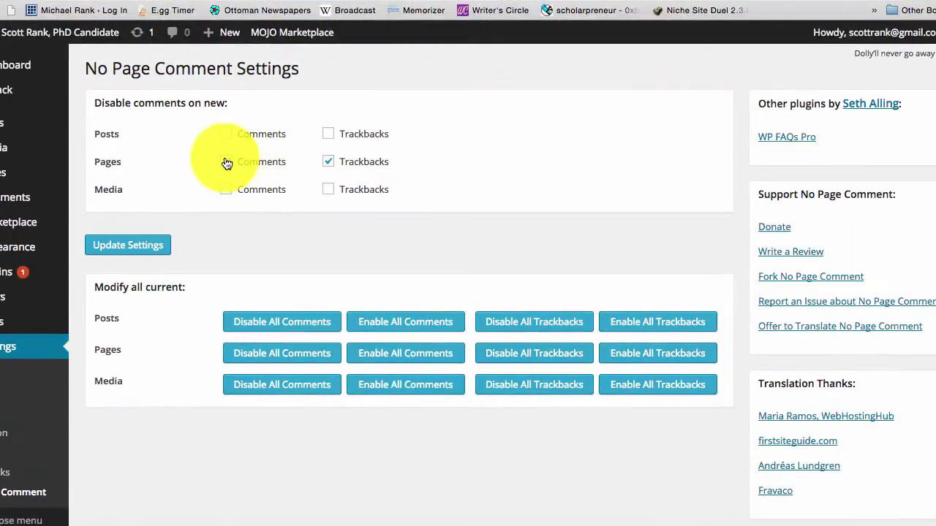
{"action": "left_click", "coordinate": [329, 162]}
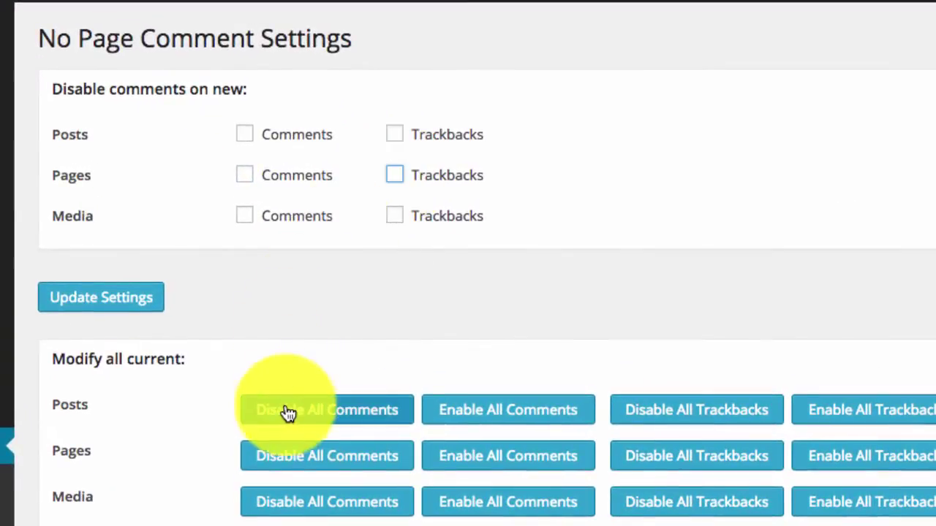
{"action": "left_click", "coordinate": [287, 413]}
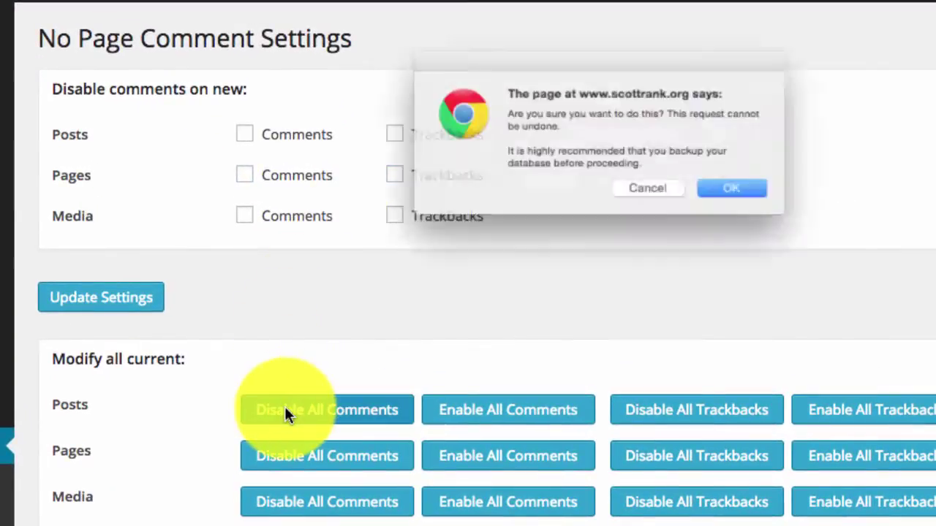
{"action": "left_click", "coordinate": [738, 196]}
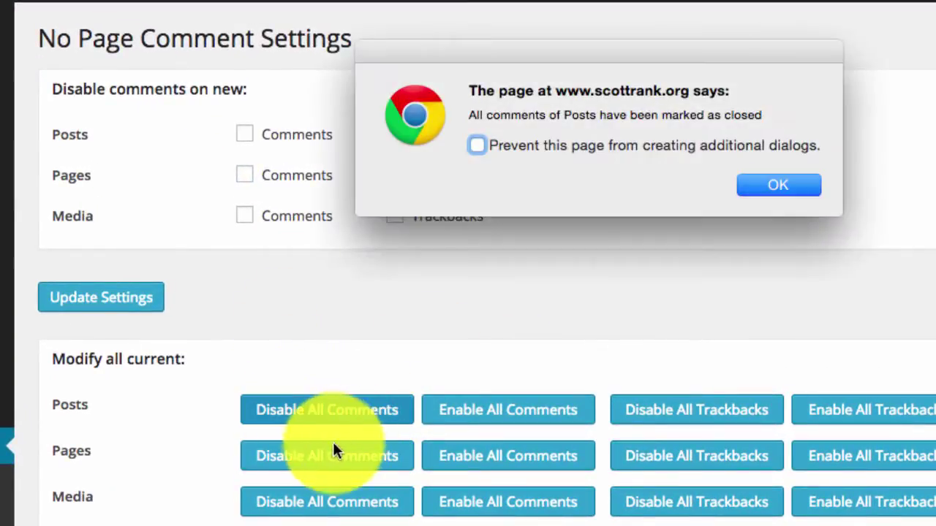
{"action": "left_click", "coordinate": [476, 144]}
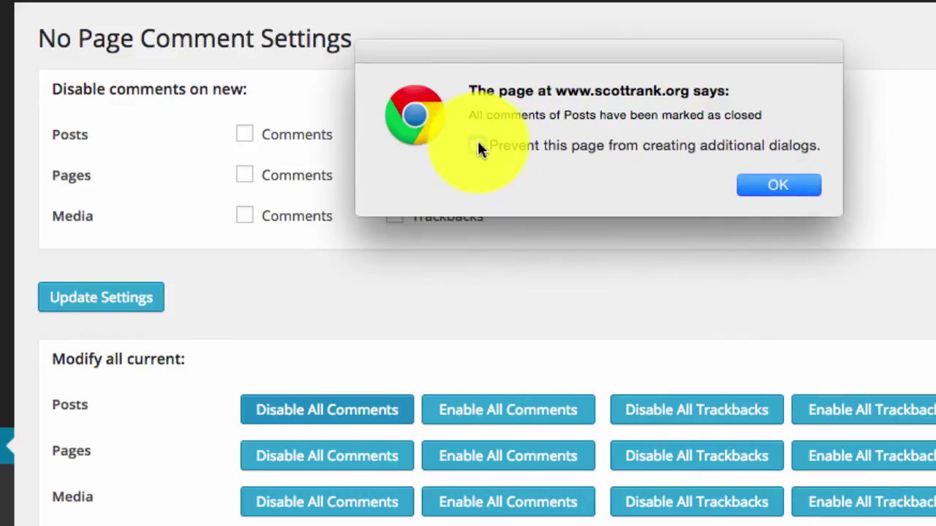
{"action": "left_click", "coordinate": [764, 189]}
- Close comments on all existing pages and media as well
{"action": "left_click", "coordinate": [294, 461]}
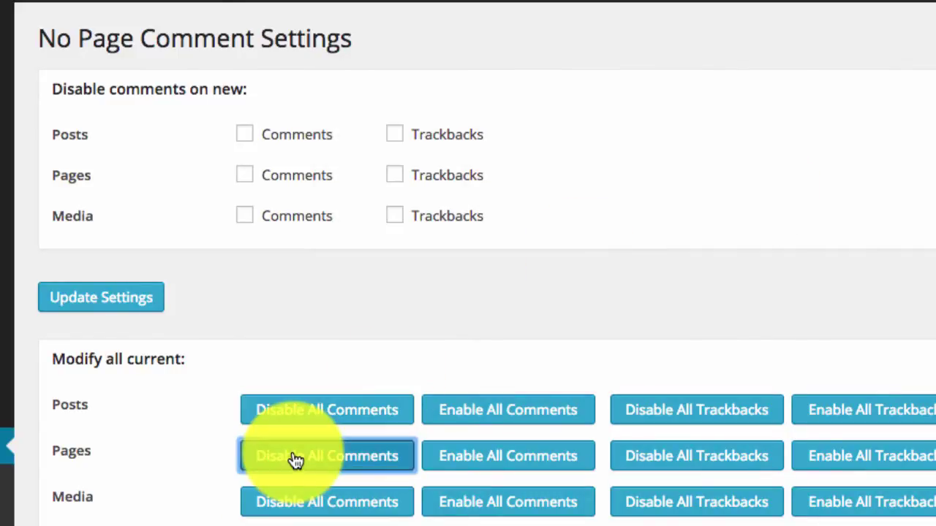
{"action": "left_click", "coordinate": [324, 504]}
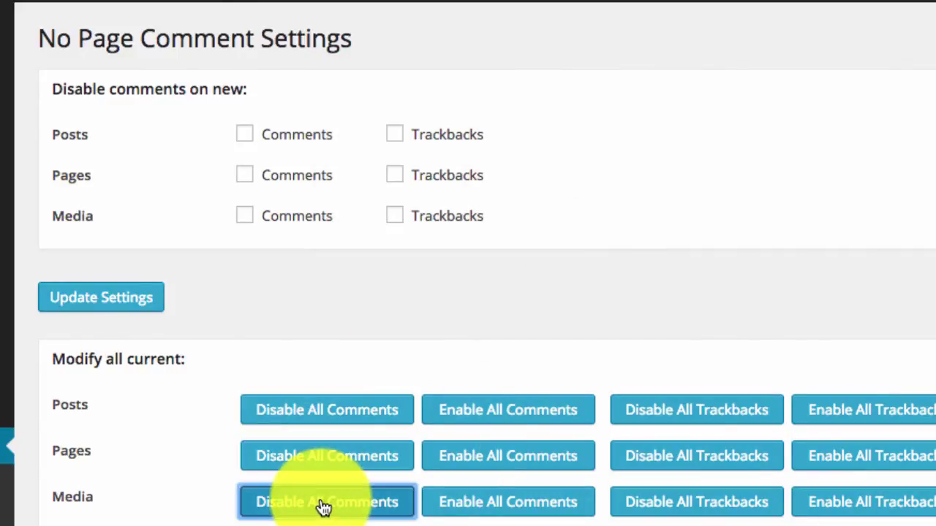
{"action": "scroll", "coordinate": [325, 505], "scroll_direction": "down", "scroll_amount": 2}
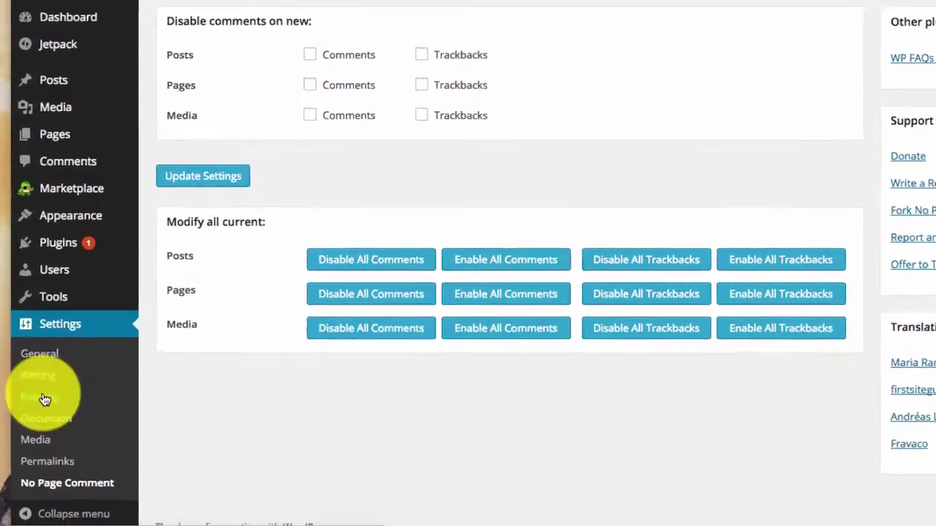
{"action": "left_click", "coordinate": [42, 414]}
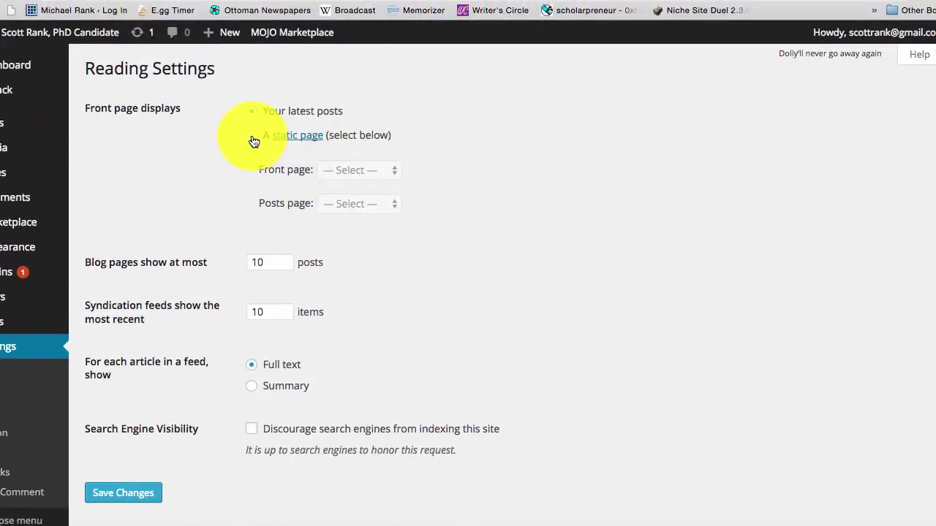
- Use 'A static page' with Scott Rank as front page, no posts page, and save
{"action": "left_click", "coordinate": [250, 135]}
{"action": "left_click", "coordinate": [359, 169]}
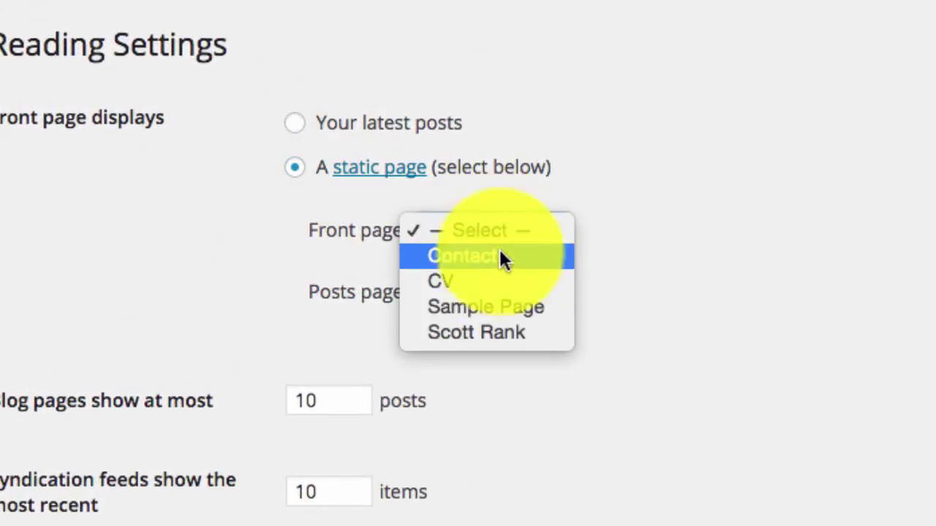
{"action": "left_click", "coordinate": [473, 330]}
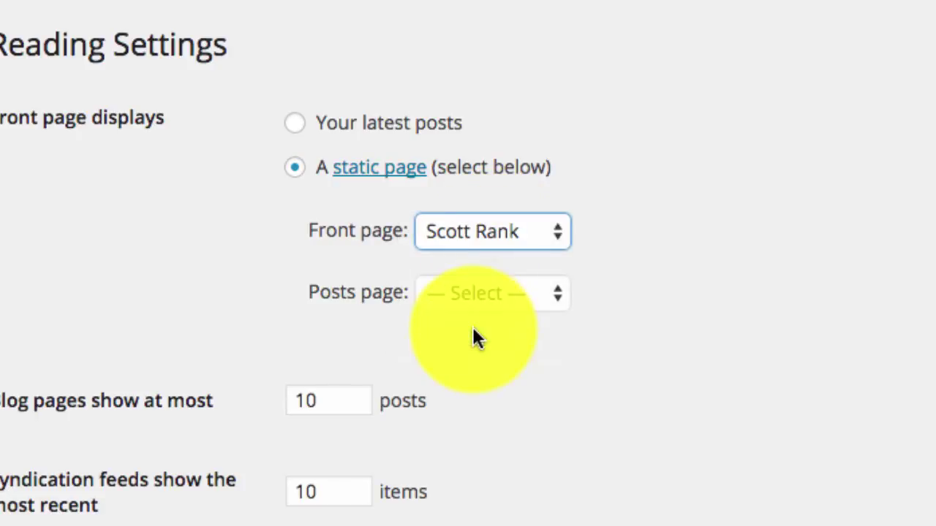
{"action": "left_click", "coordinate": [503, 292]}
{"action": "left_click", "coordinate": [520, 291]}
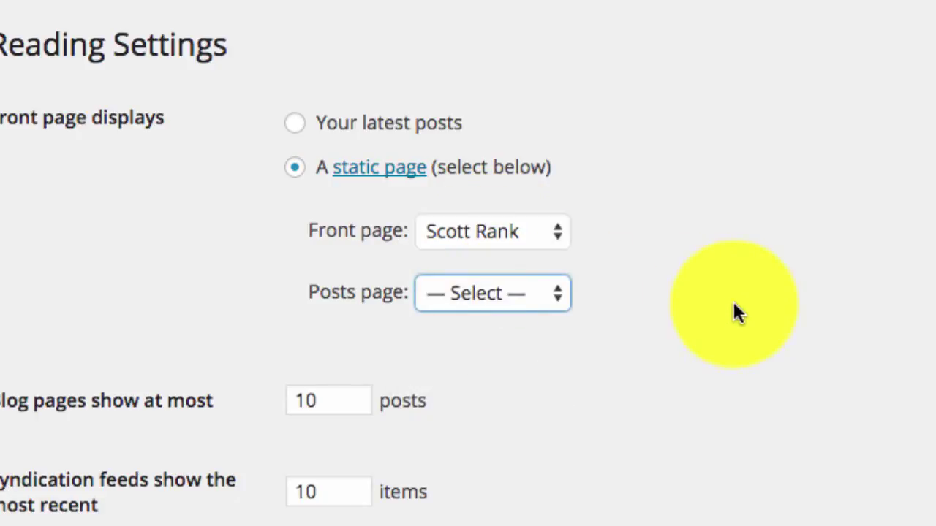
{"action": "scroll", "coordinate": [657, 388], "scroll_direction": "down", "scroll_amount": 1}
{"action": "scroll", "coordinate": [342, 364], "scroll_direction": "up", "scroll_amount": 1}
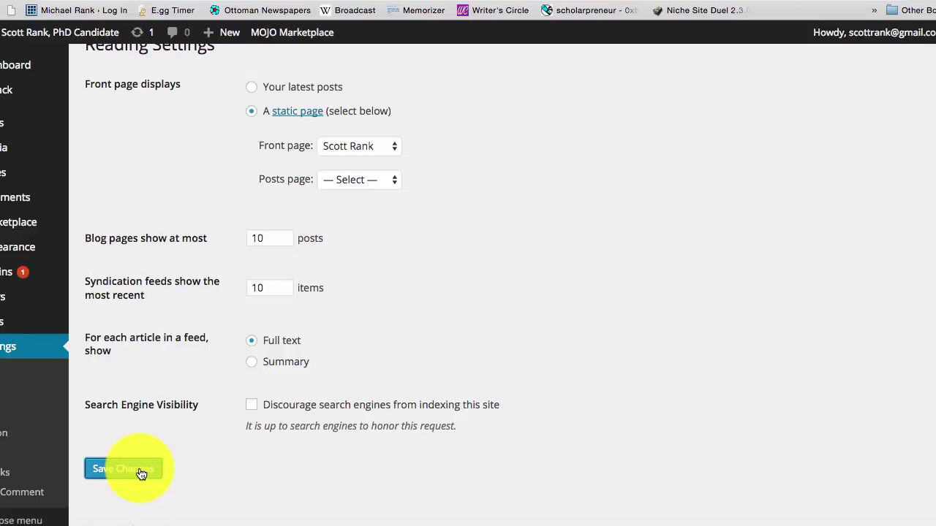
{"action": "left_click", "coordinate": [140, 474]}
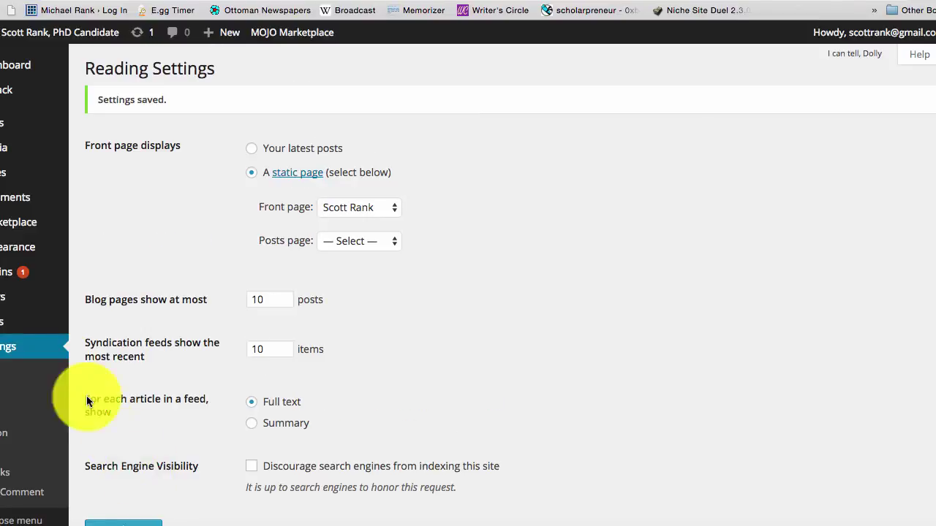
- Move the Sample Page to the Trash, then return to the No Page Comment settings
{"action": "mouse_move", "coordinate": [1, 175]}
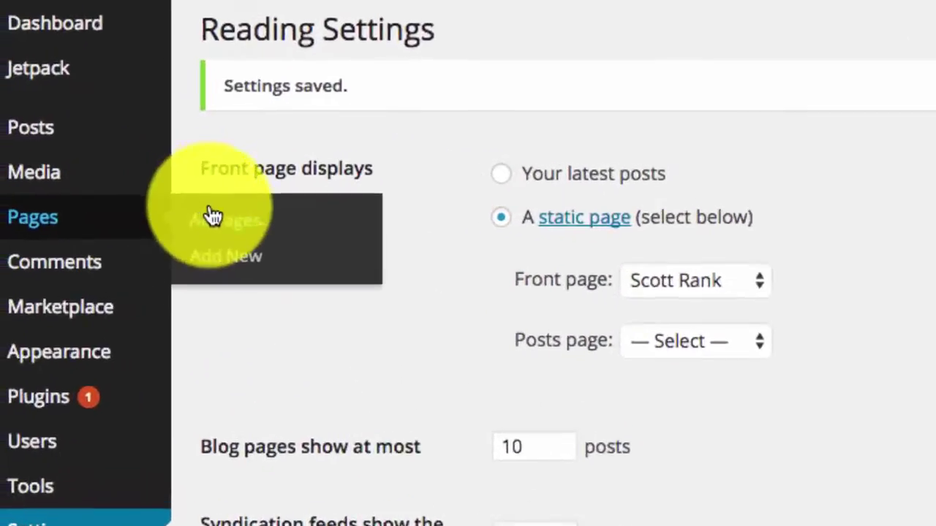
{"action": "left_click", "coordinate": [150, 194]}
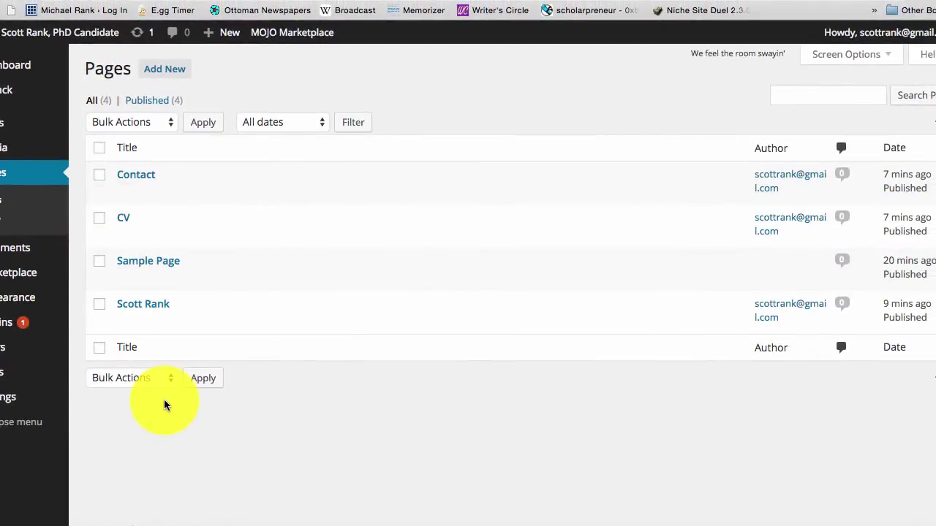
{"action": "left_click", "coordinate": [99, 262]}
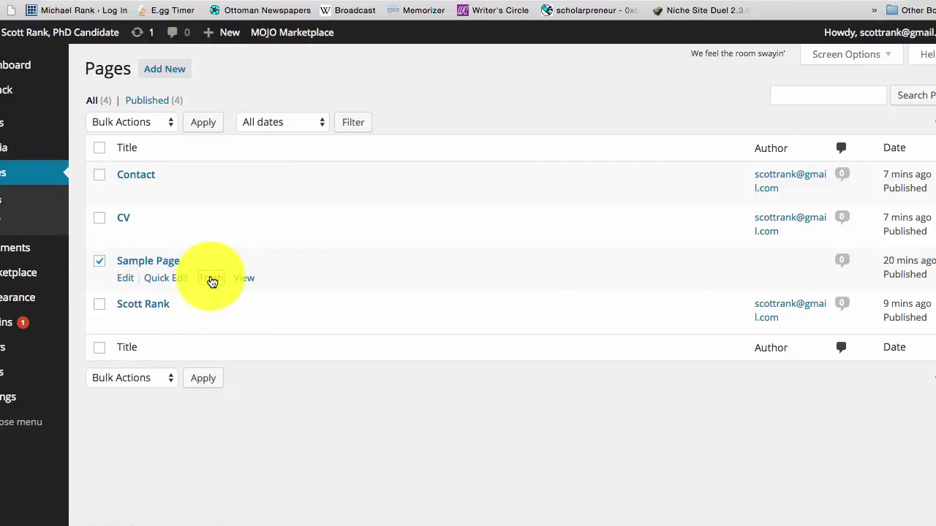
{"action": "left_click", "coordinate": [210, 278]}
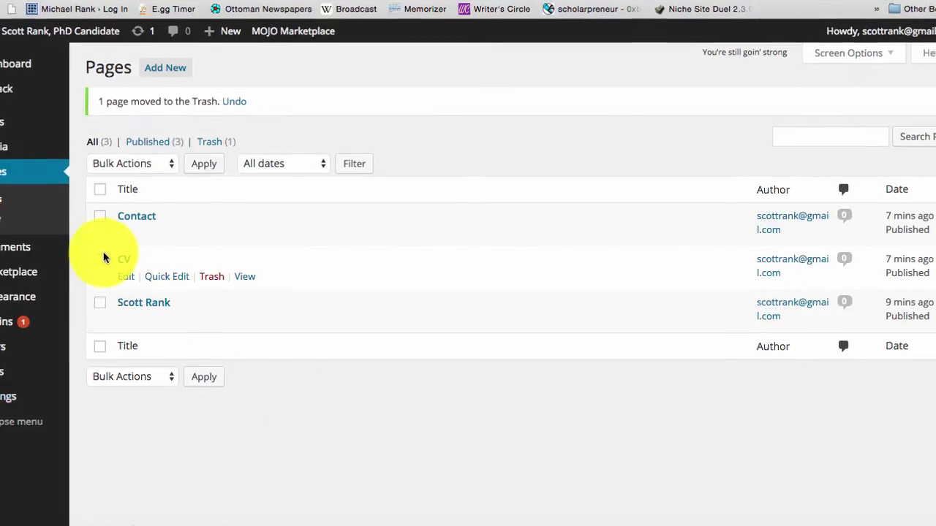
{"action": "mouse_move", "coordinate": [30, 397]}
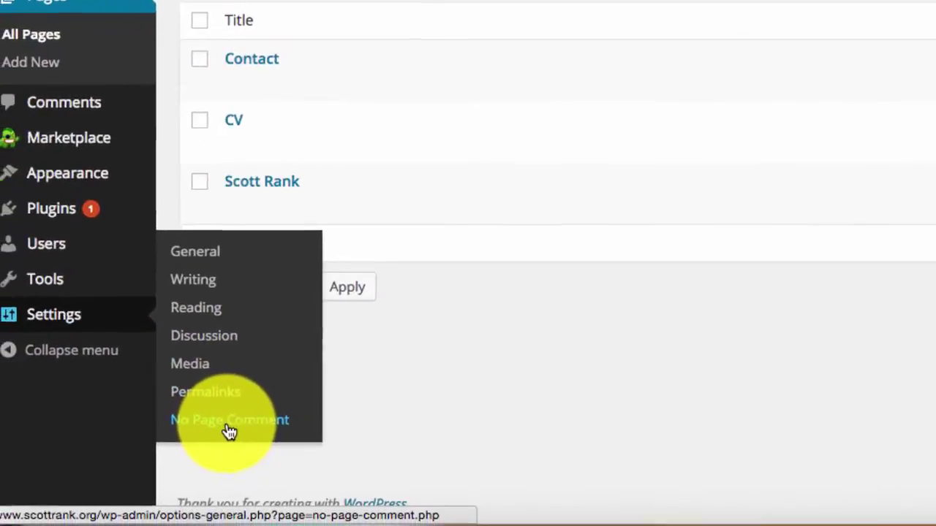
{"action": "left_click", "coordinate": [229, 432]}
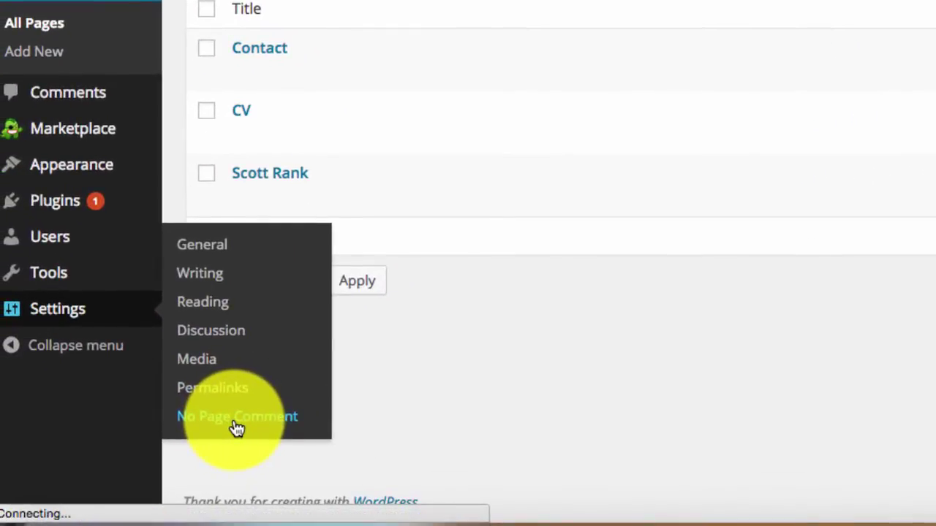
- Open the Customizer's header image panel, note the recommended 990 × 257 pixel size, and add a new image
{"action": "mouse_move", "coordinate": [83, 95]}
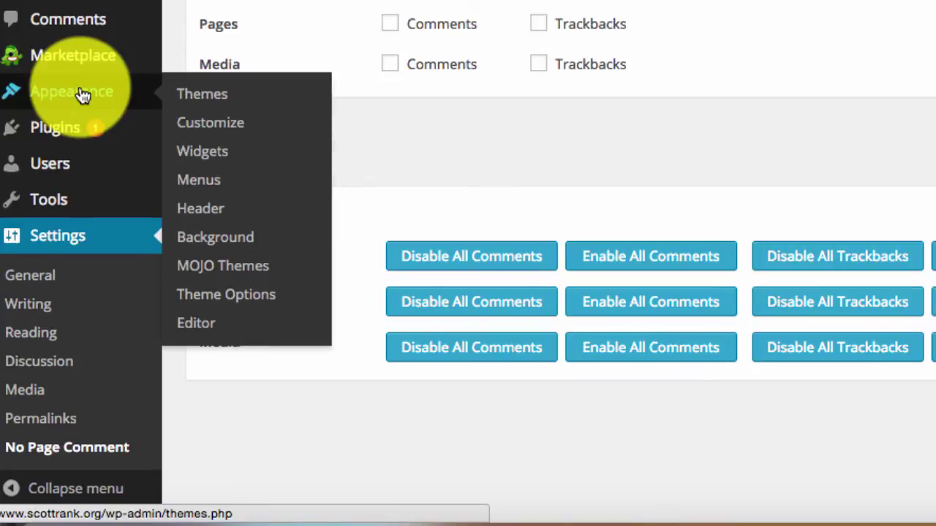
{"action": "left_click", "coordinate": [223, 210]}
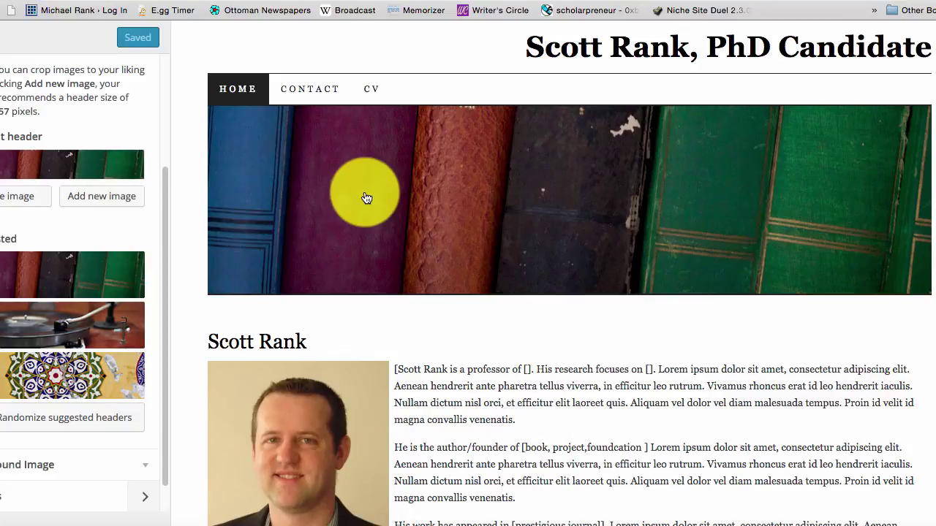
{"action": "scroll", "coordinate": [647, 314], "scroll_direction": "down", "scroll_amount": 3}
{"action": "scroll", "coordinate": [646, 316], "scroll_direction": "up", "scroll_amount": 3}
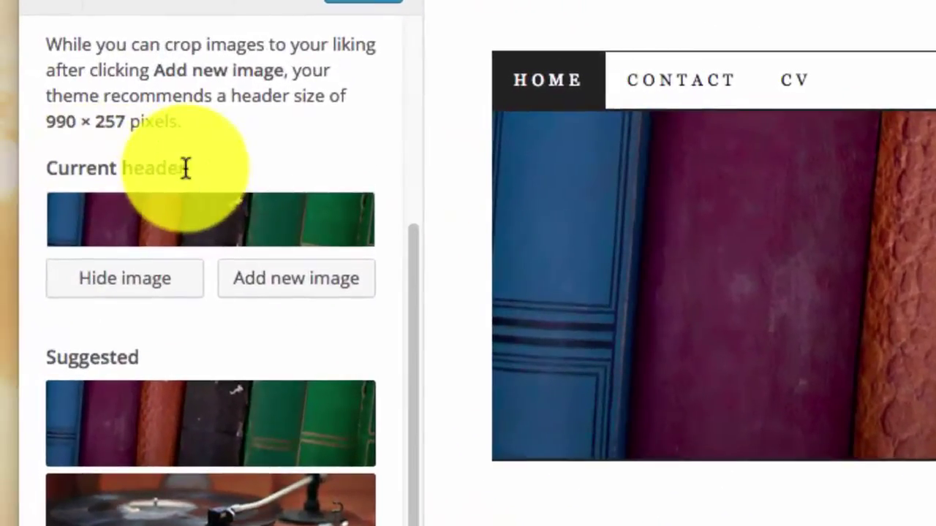
{"action": "left_click_drag", "start_coordinate": [186, 168], "coordinate": [46, 167]}
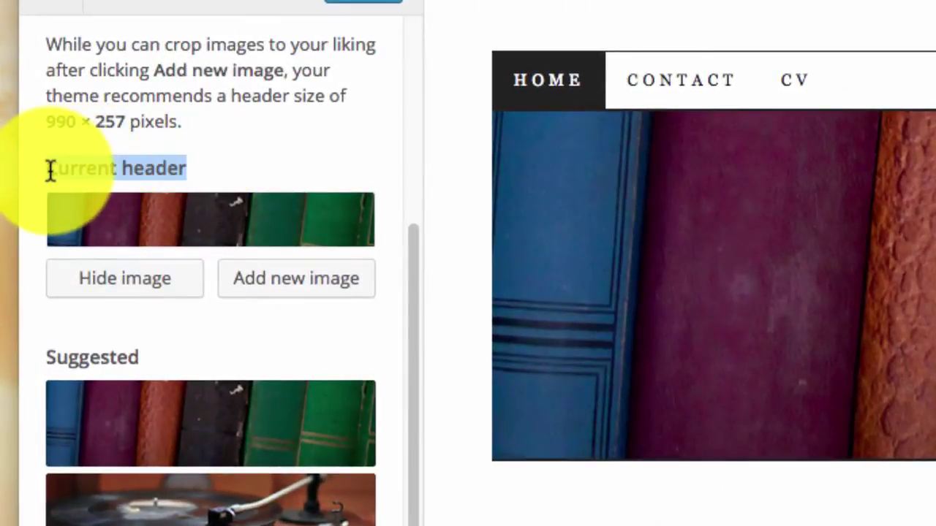
{"action": "left_click", "coordinate": [197, 220]}
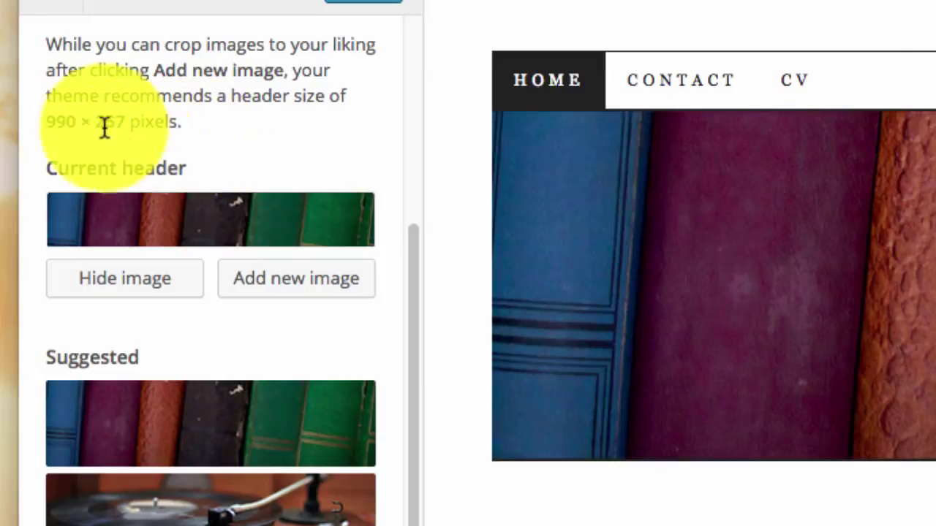
{"action": "triple_click", "coordinate": [30, 121]}
{"action": "left_click_drag", "start_coordinate": [30, 120], "coordinate": [203, 138]}
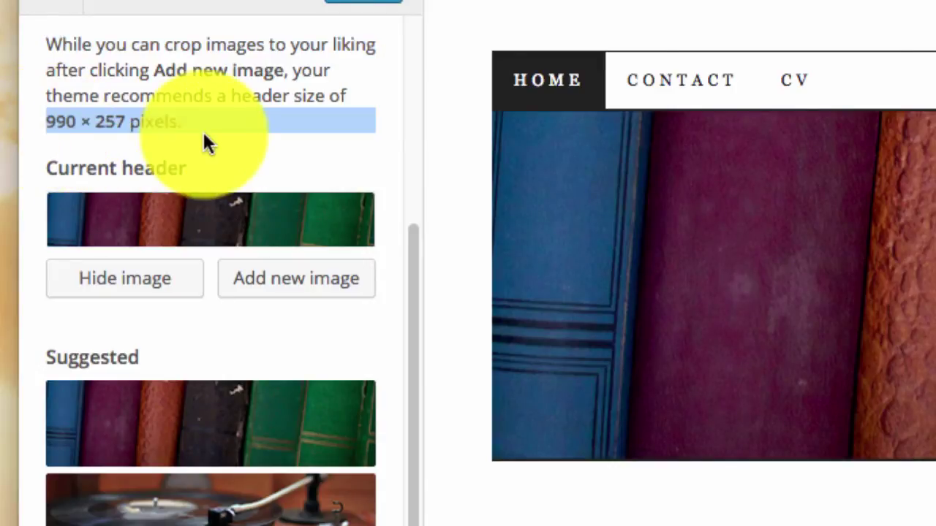
{"action": "left_click", "coordinate": [302, 282]}
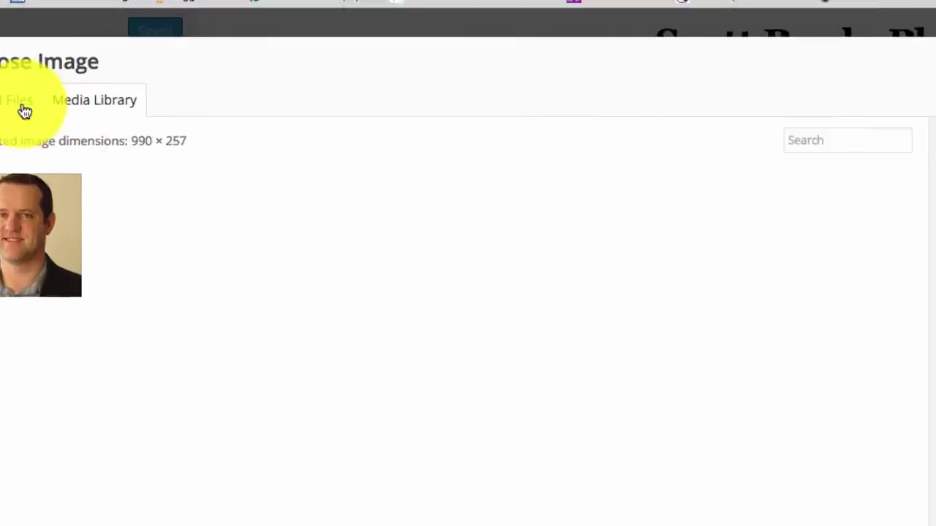
- Upload header-image.jpg from the computer to the media library
{"action": "left_click", "coordinate": [9, 130]}
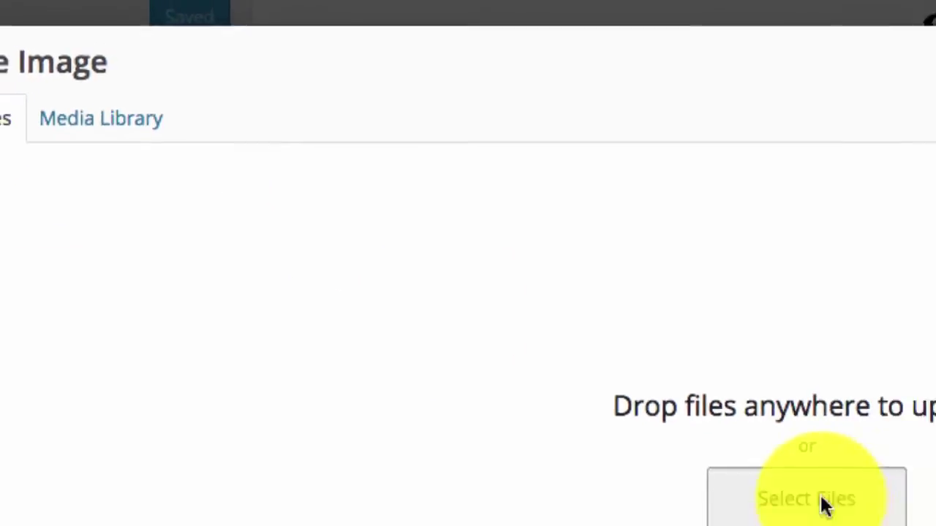
{"action": "left_click", "coordinate": [825, 507]}
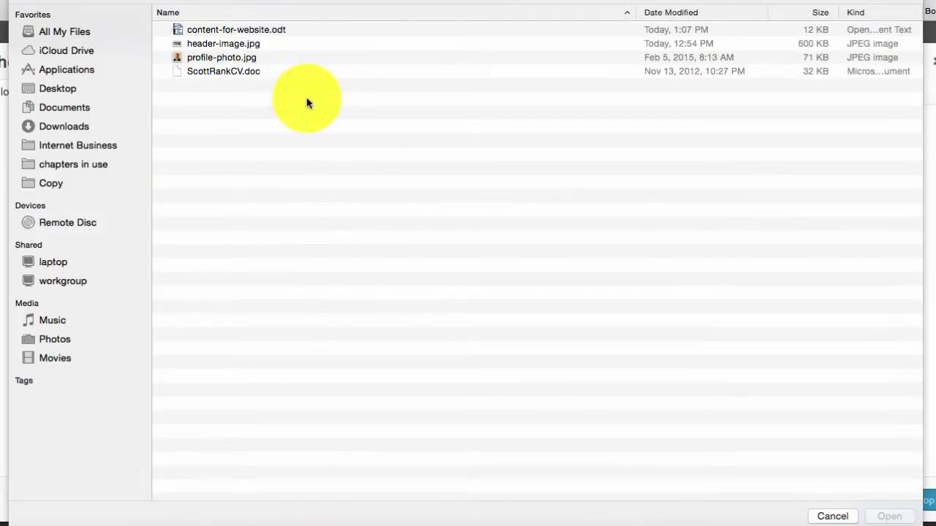
{"action": "left_click", "coordinate": [244, 44]}
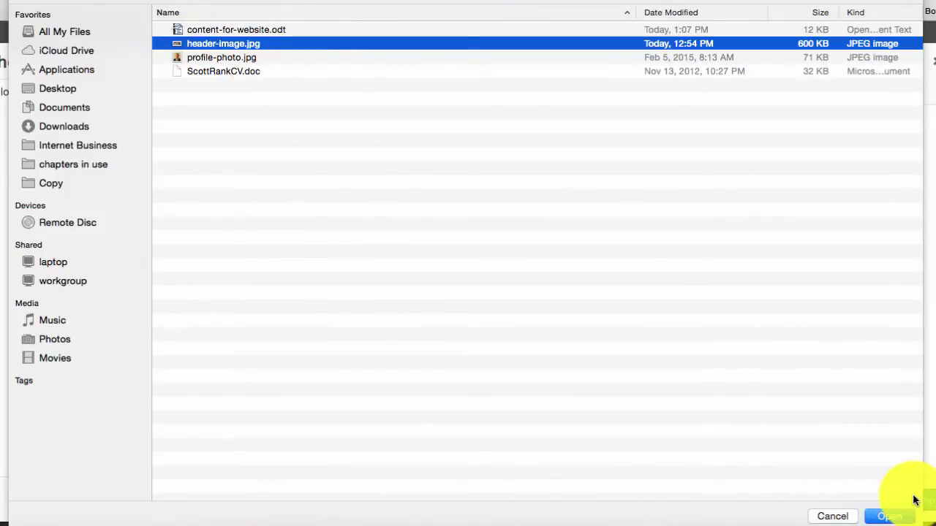
{"action": "left_click", "coordinate": [889, 516]}
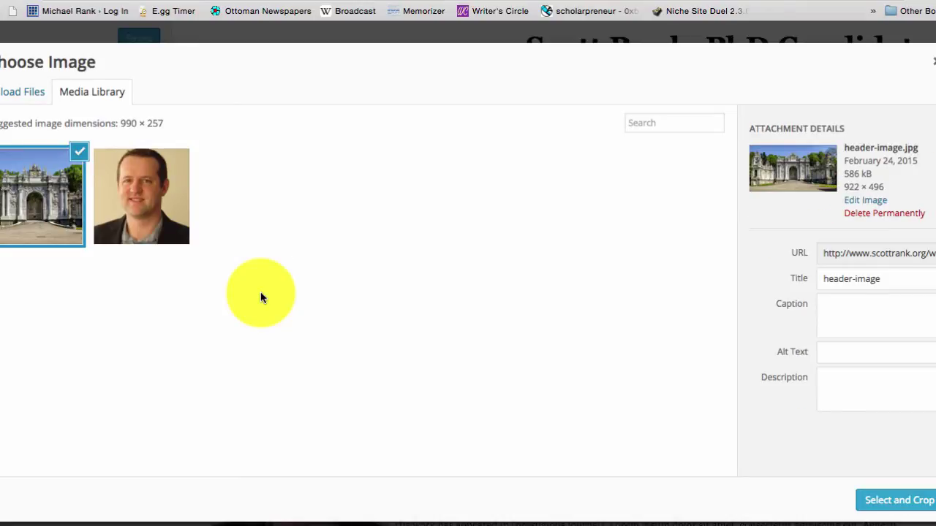
- Select the palace photo and crop it, moving the crop box down to trim the sky
{"action": "left_click", "coordinate": [21, 219]}
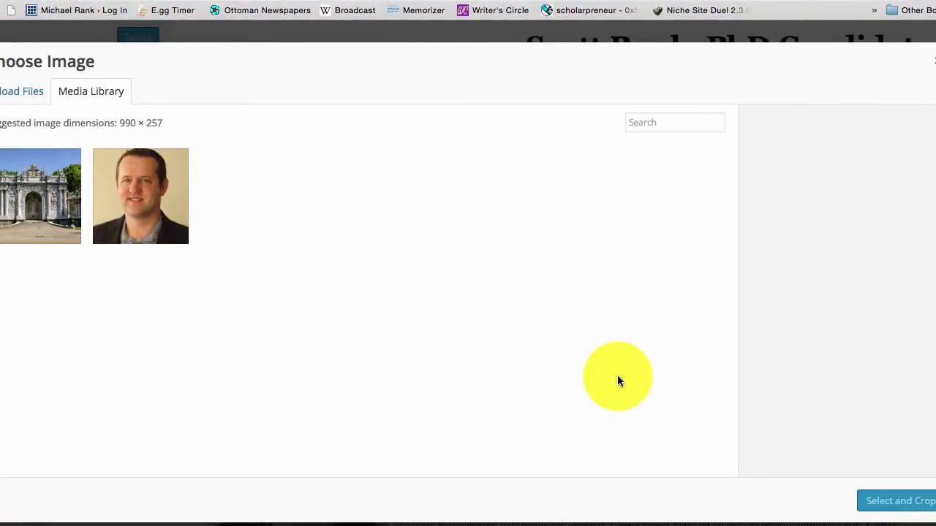
{"action": "left_click", "coordinate": [40, 199]}
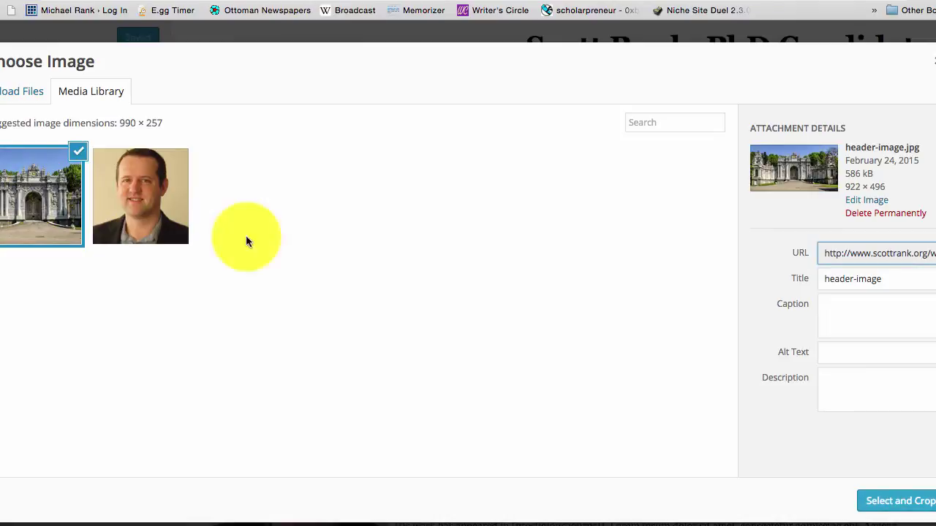
{"action": "left_click", "coordinate": [914, 502]}
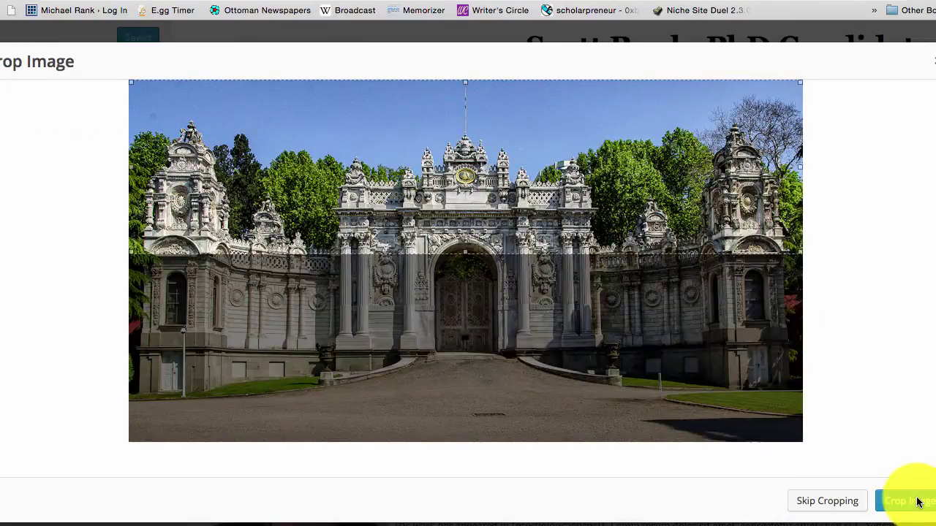
{"action": "left_click_drag", "start_coordinate": [577, 151], "coordinate": [571, 185]}
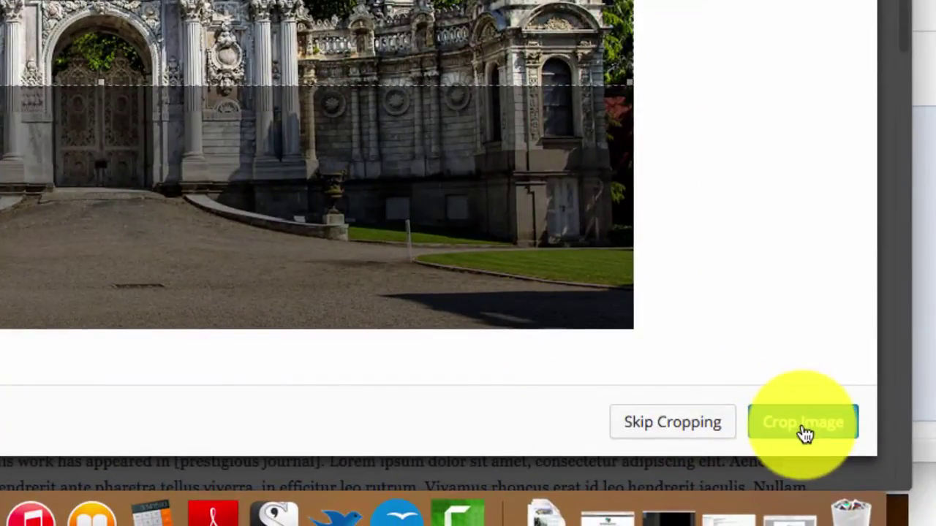
{"action": "left_click", "coordinate": [855, 468]}
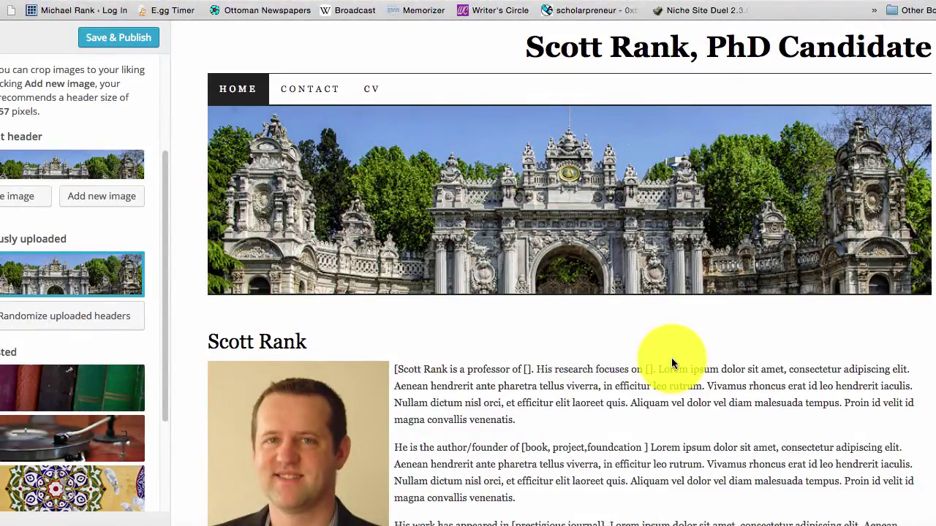
- Check the cropped palace-gate header in the preview and Save & Publish it
{"action": "scroll", "coordinate": [679, 359], "scroll_direction": "down", "scroll_amount": 3}
{"action": "scroll", "coordinate": [672, 359], "scroll_direction": "up", "scroll_amount": 3}
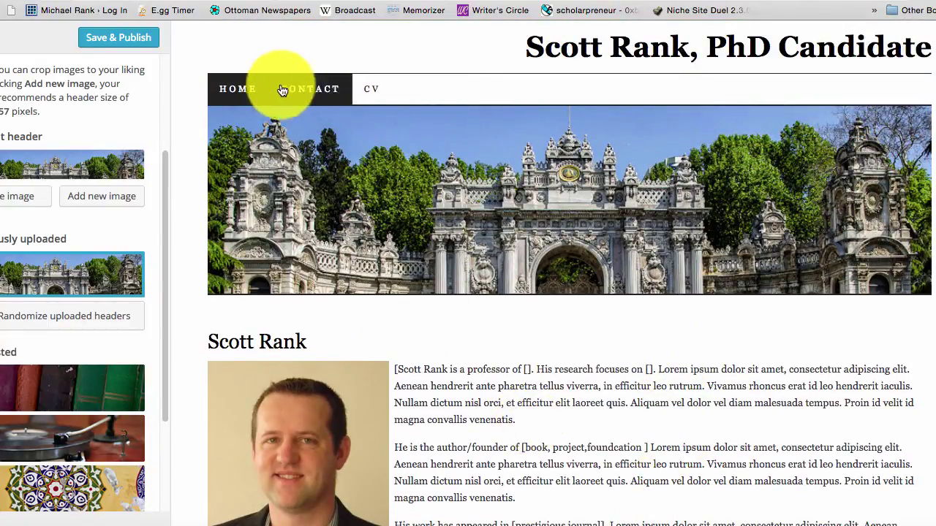
{"action": "scroll", "coordinate": [488, 406], "scroll_direction": "down", "scroll_amount": 9}
{"action": "scroll", "coordinate": [488, 406], "scroll_direction": "up", "scroll_amount": 9}
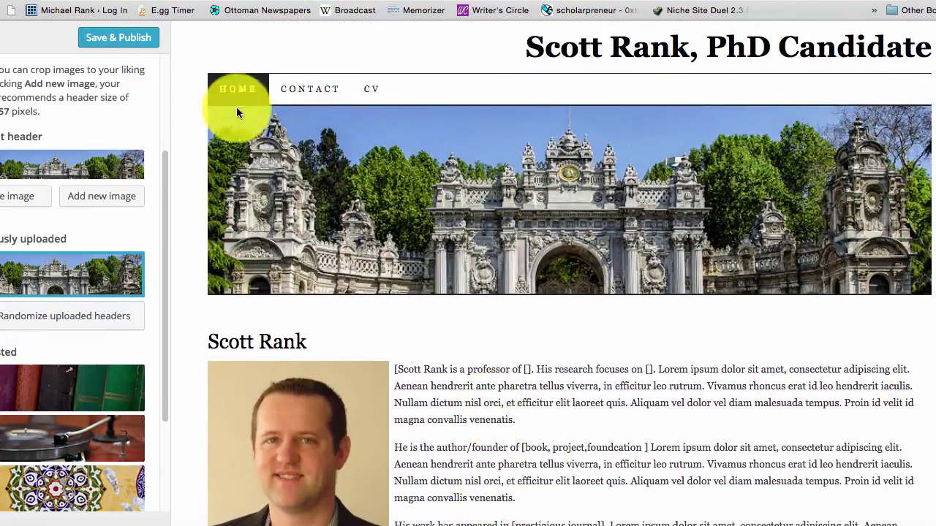
{"action": "left_click", "coordinate": [112, 41]}
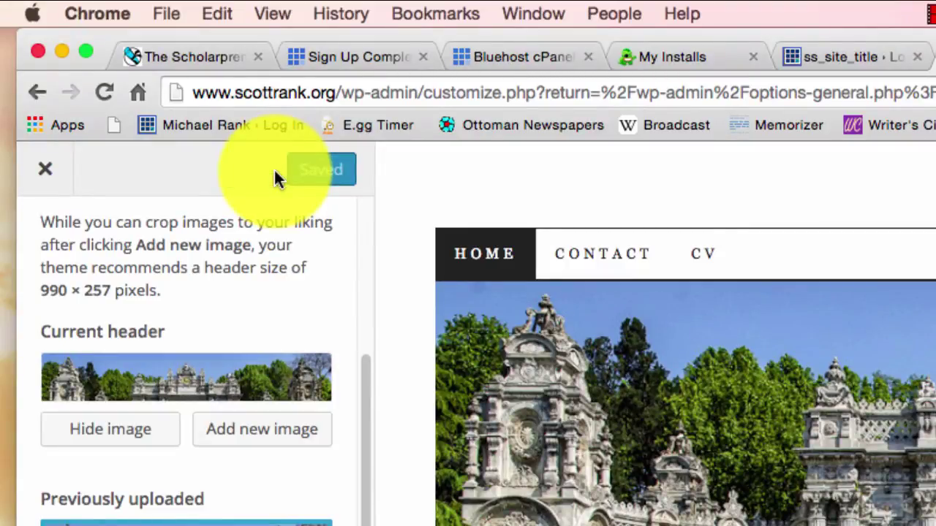
- Close the Customizer and review the live home page with its new header
{"action": "left_click", "coordinate": [52, 174]}
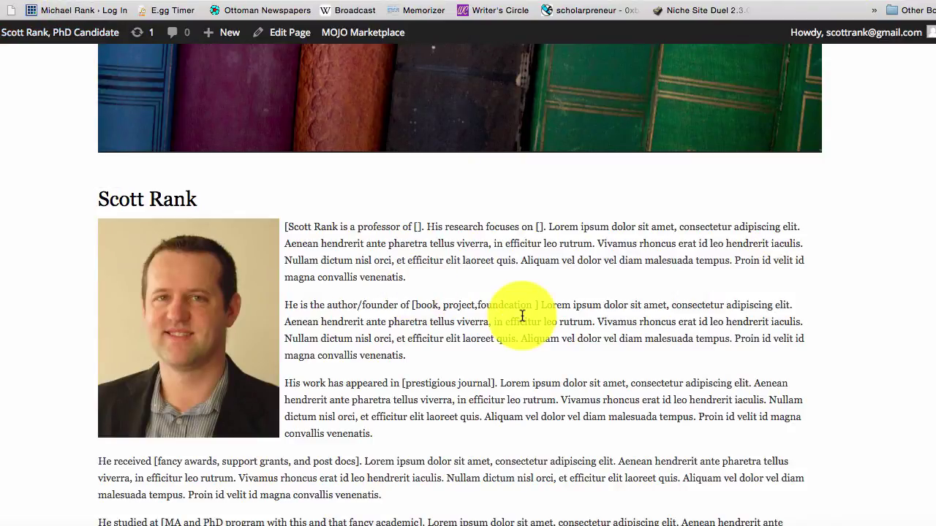
{"action": "scroll", "coordinate": [522, 316], "scroll_direction": "up", "scroll_amount": 2}
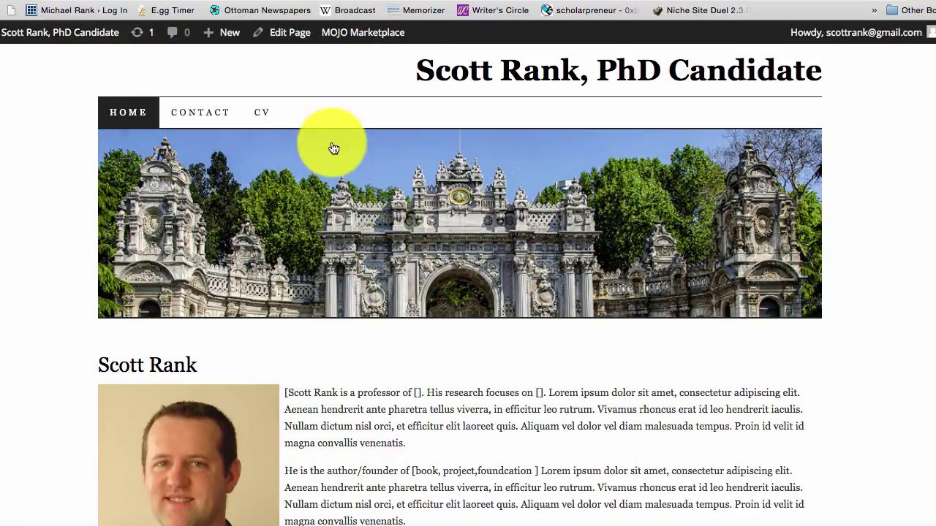
{"action": "scroll", "coordinate": [328, 267], "scroll_direction": "down", "scroll_amount": 2}
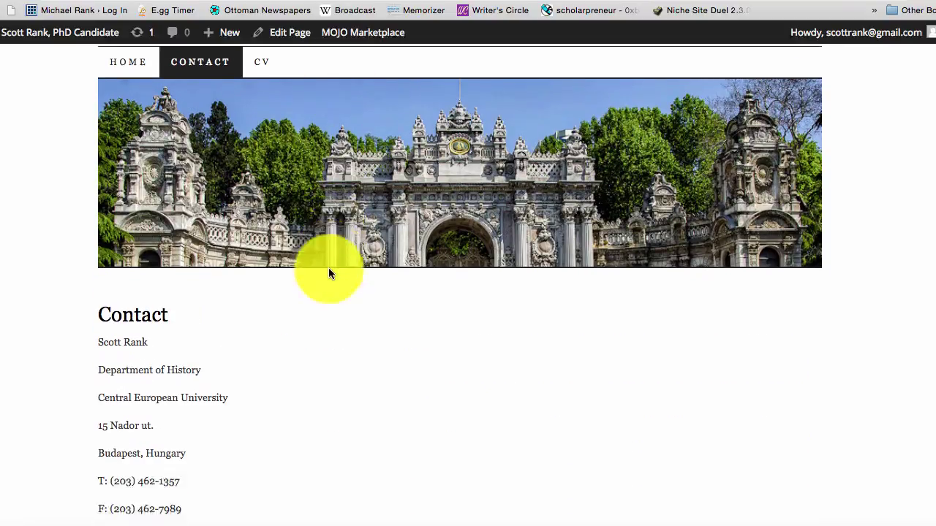
{"action": "scroll", "coordinate": [329, 267], "scroll_direction": "up", "scroll_amount": 2}
- Open the CV page from the site menu and scroll through it to check its content
{"action": "left_click", "coordinate": [250, 108]}
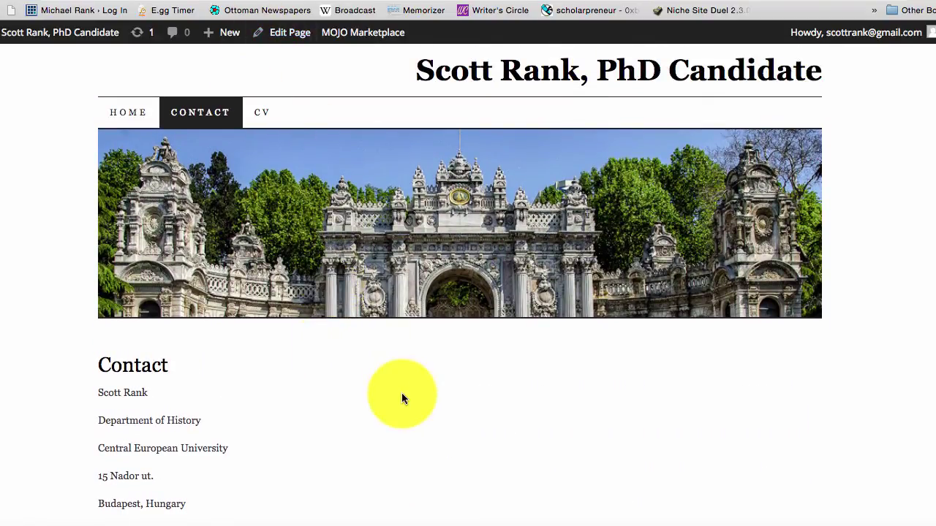
{"action": "scroll", "coordinate": [401, 395], "scroll_direction": "down", "scroll_amount": 3}
{"action": "scroll", "coordinate": [401, 396], "scroll_direction": "down", "scroll_amount": 20}
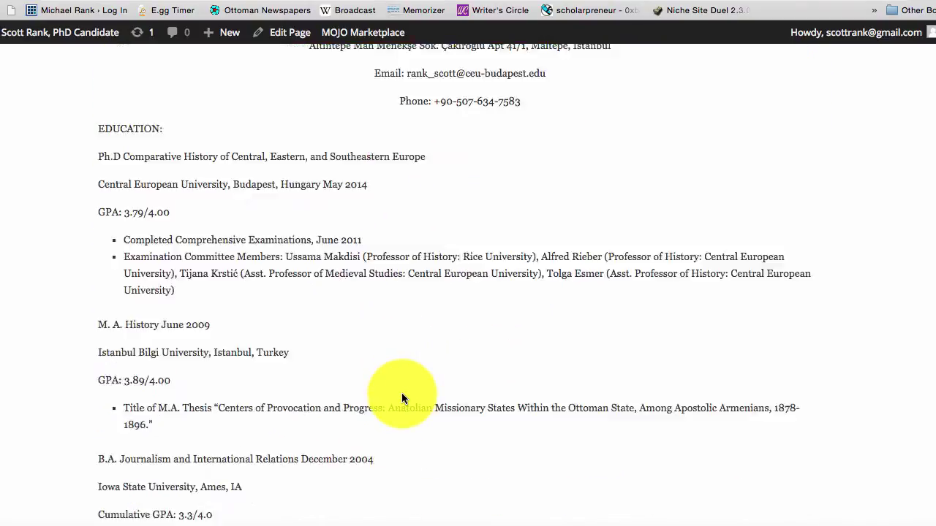
{"action": "scroll", "coordinate": [402, 393], "scroll_direction": "up", "scroll_amount": 15}
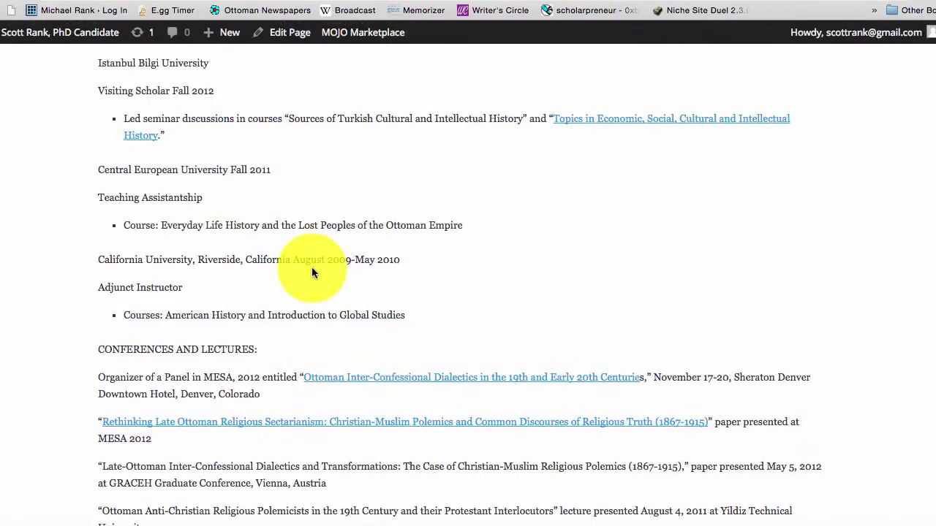
{"action": "scroll", "coordinate": [313, 234], "scroll_direction": "down", "scroll_amount": 15}
{"action": "scroll", "coordinate": [213, 442], "scroll_direction": "up", "scroll_amount": 20}
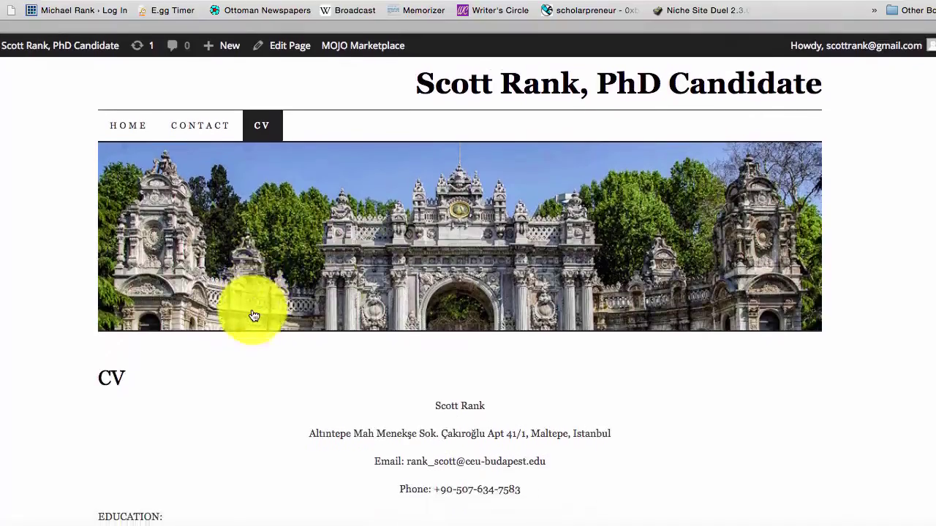
{"action": "mouse_move", "coordinate": [60, 32]}
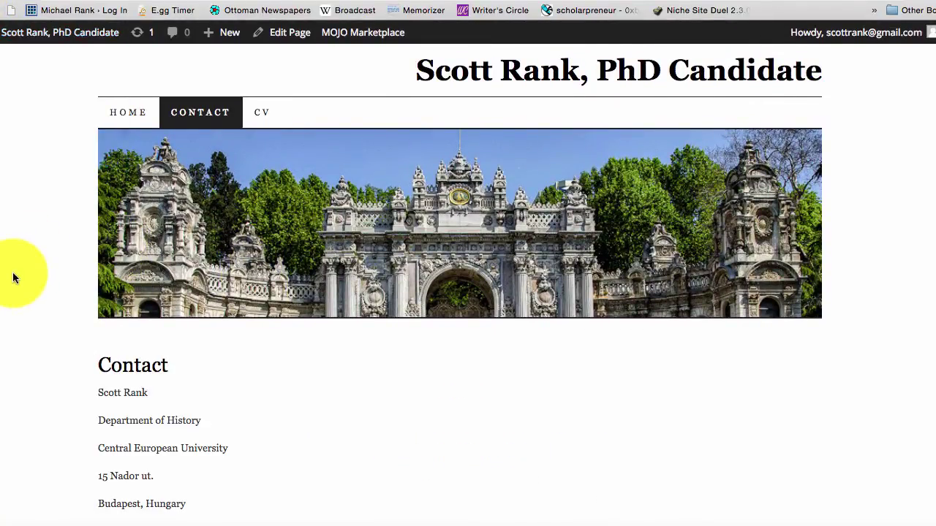
{"action": "scroll", "coordinate": [13, 278], "scroll_direction": "down", "scroll_amount": 7}
{"action": "scroll", "coordinate": [309, 376], "scroll_direction": "up", "scroll_amount": 7}
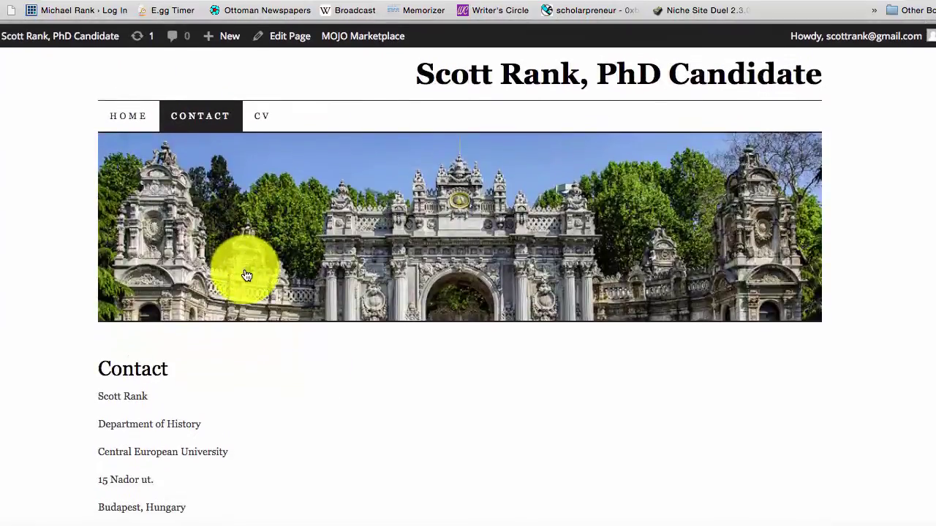
{"action": "scroll", "coordinate": [246, 275], "scroll_direction": "down", "scroll_amount": 10}
{"action": "scroll", "coordinate": [246, 276], "scroll_direction": "up", "scroll_amount": 10}
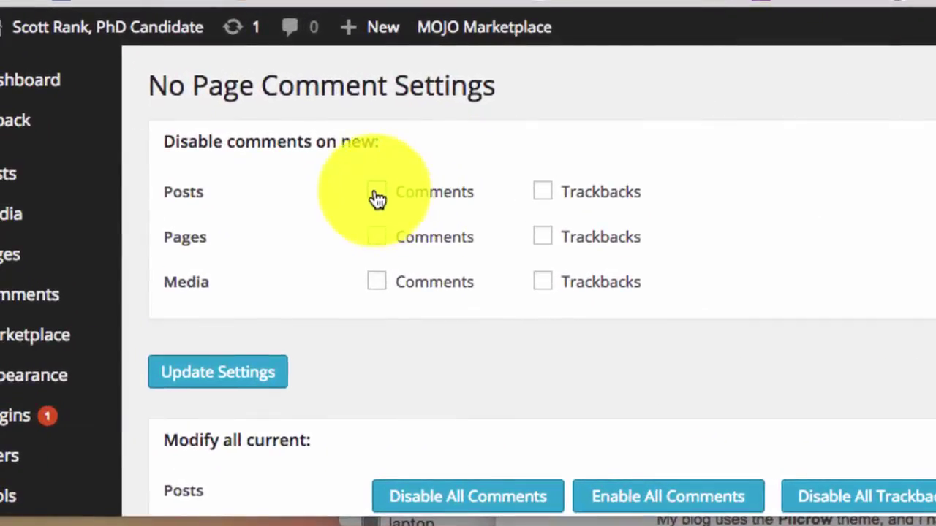
- Tick comments and trackbacks off for new posts, pages and media, update settings, and view the site
{"action": "left_click", "coordinate": [378, 194]}
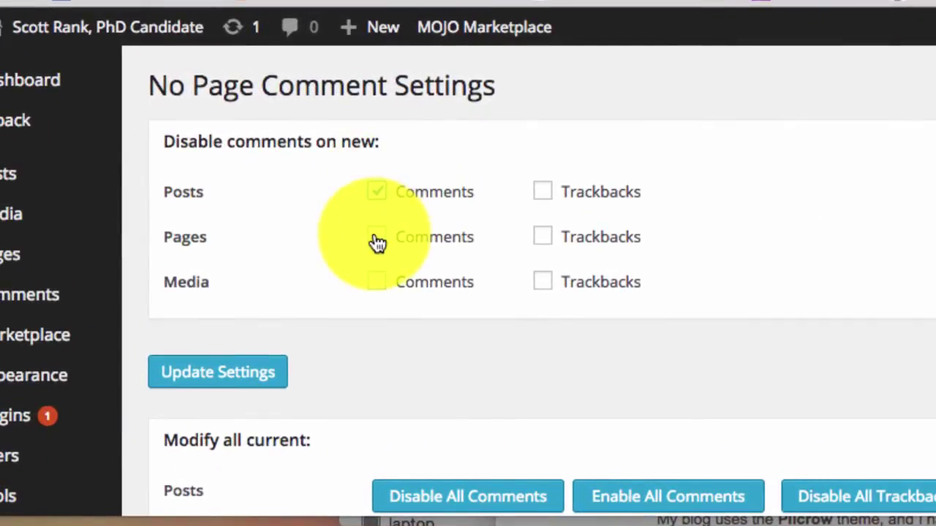
{"action": "left_click", "coordinate": [376, 239]}
{"action": "left_click", "coordinate": [542, 194]}
{"action": "left_click", "coordinate": [542, 238]}
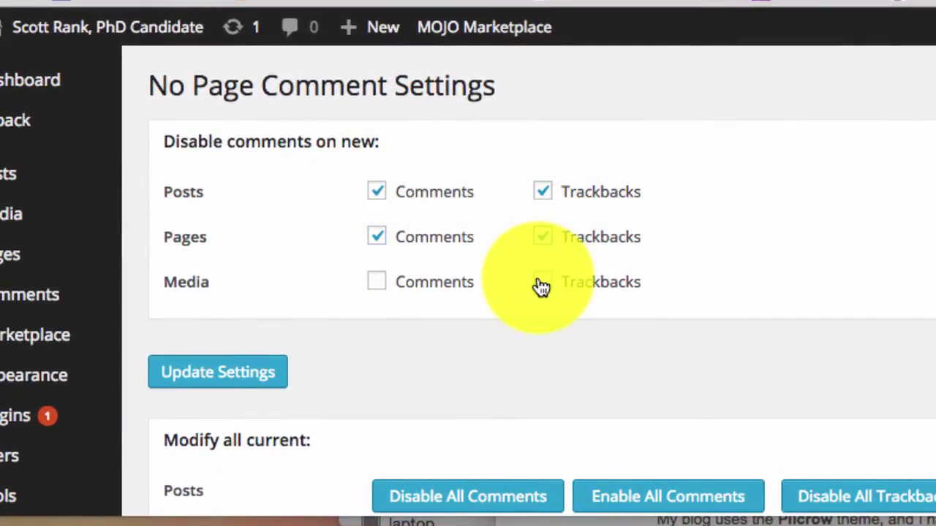
{"action": "left_click", "coordinate": [543, 282]}
{"action": "left_click", "coordinate": [376, 282]}
{"action": "scroll", "coordinate": [374, 422], "scroll_direction": "down", "scroll_amount": 3}
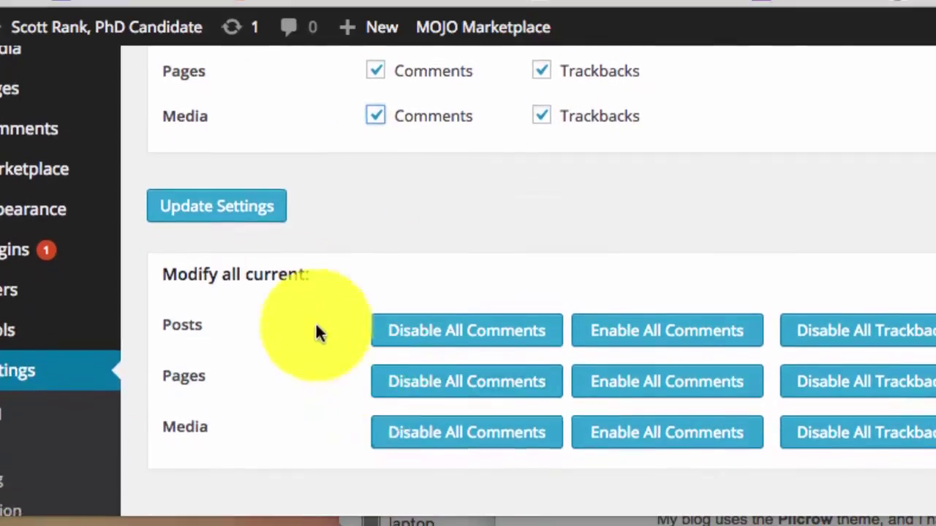
{"action": "left_click", "coordinate": [251, 208]}
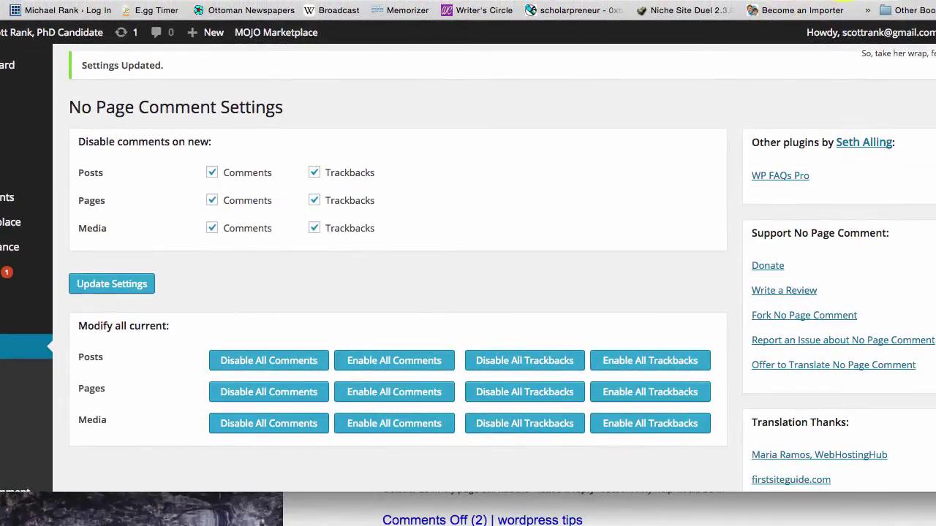
{"action": "left_click", "coordinate": [44, 32]}
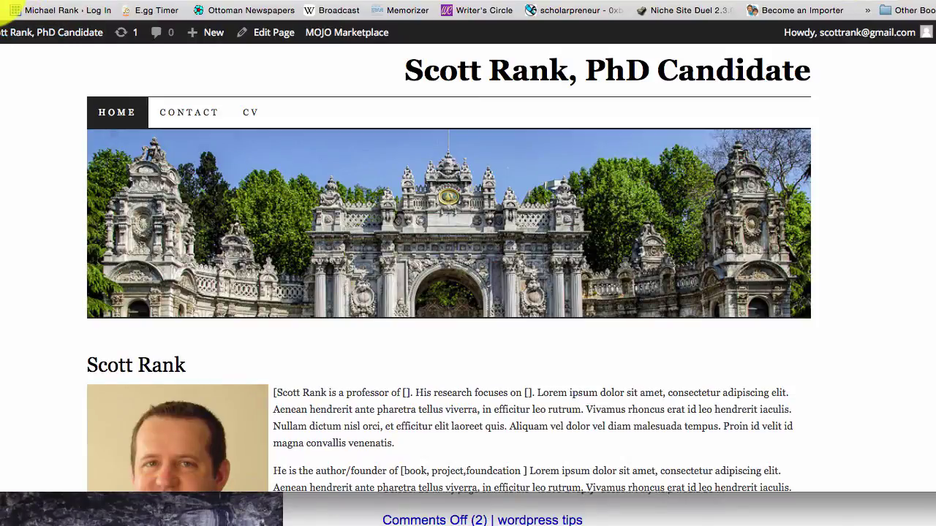
- Scroll through the live Home page, then the Contact page, confirming neither shows a comment form
{"action": "scroll", "coordinate": [848, 303], "scroll_direction": "down", "scroll_amount": 10}
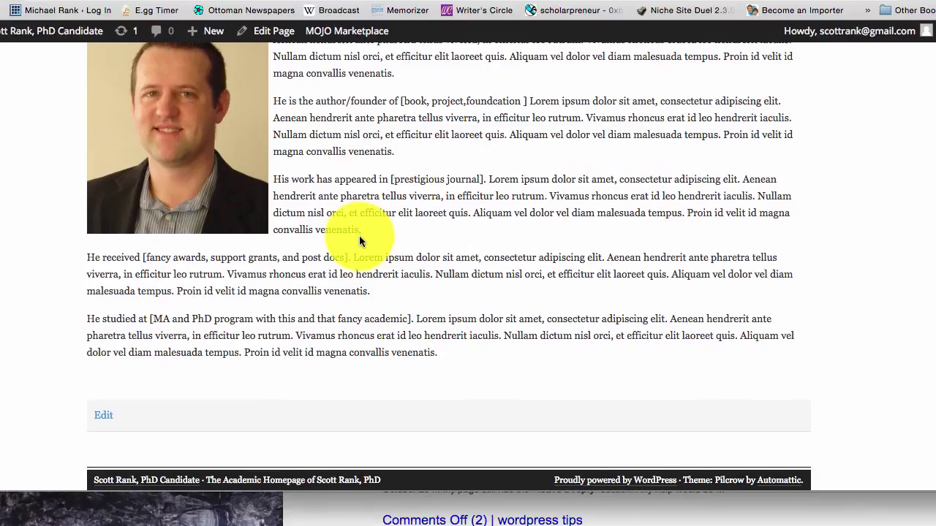
{"action": "scroll", "coordinate": [358, 236], "scroll_direction": "up", "scroll_amount": 10}
{"action": "left_click", "coordinate": [188, 99]}
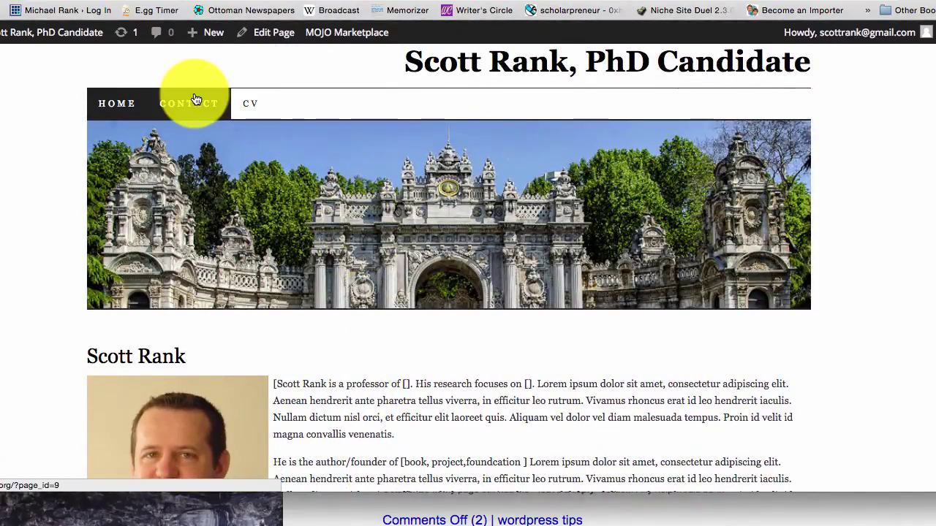
{"action": "scroll", "coordinate": [293, 255], "scroll_direction": "down", "scroll_amount": 3}
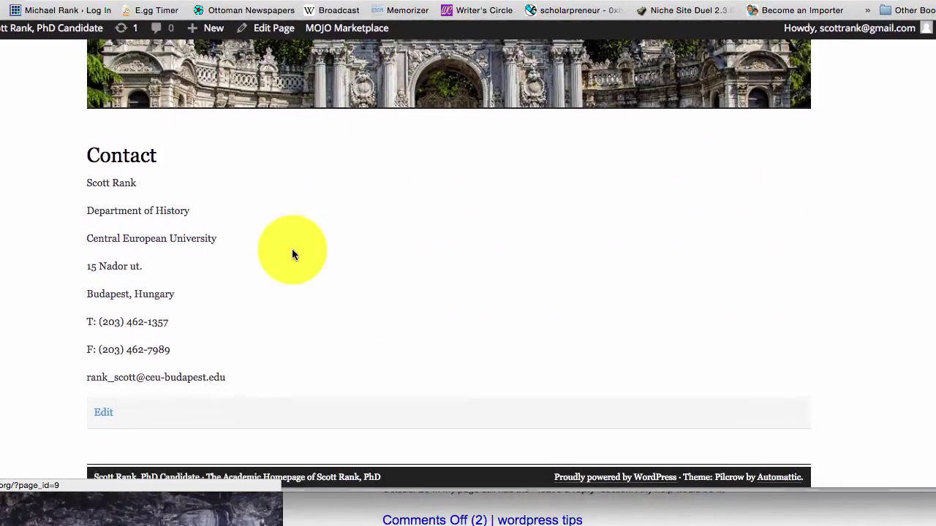
{"action": "scroll", "coordinate": [293, 255], "scroll_direction": "up", "scroll_amount": 3}
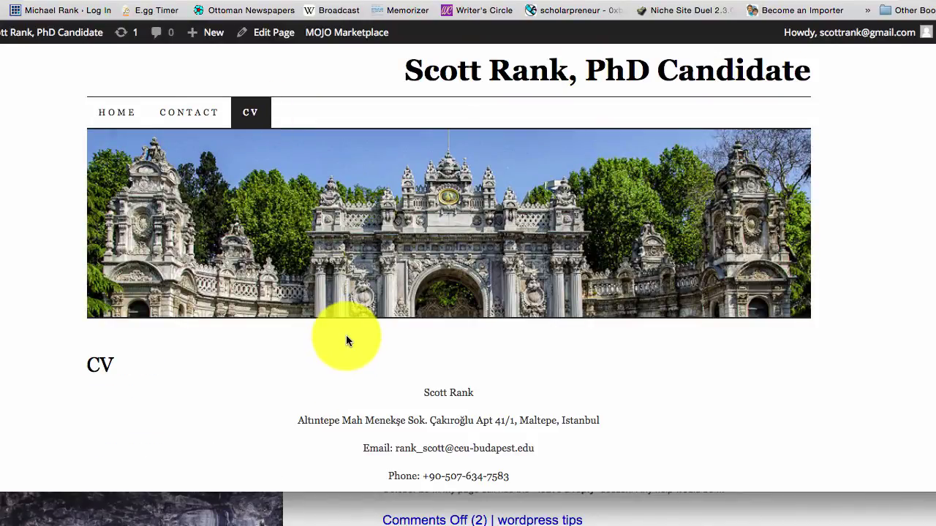
{"action": "scroll", "coordinate": [345, 338], "scroll_direction": "down", "scroll_amount": 10}
{"action": "scroll", "coordinate": [346, 336], "scroll_direction": "down", "scroll_amount": 4}
{"action": "scroll", "coordinate": [346, 336], "scroll_direction": "up", "scroll_amount": 15}
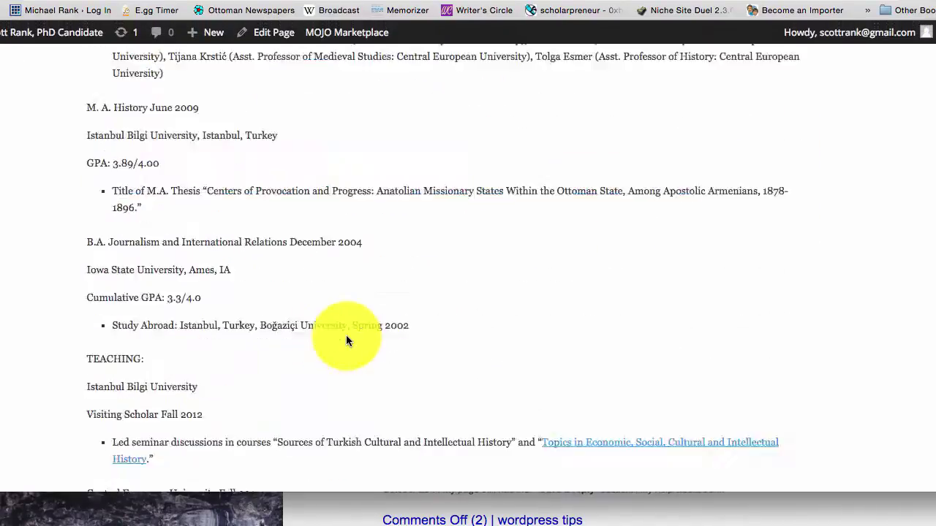